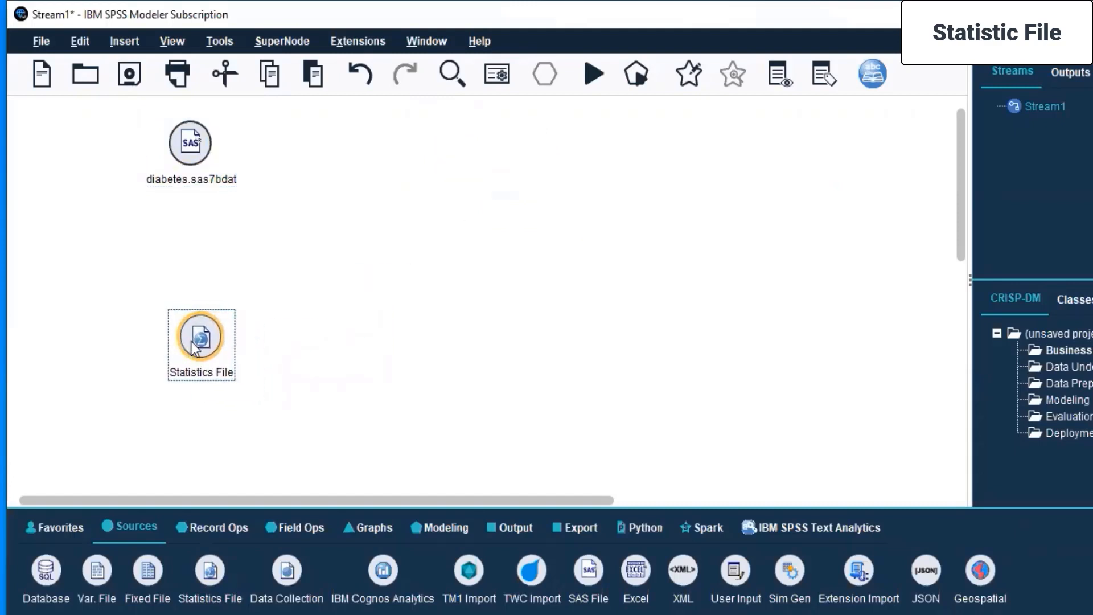
Set the Statistics File node to import "diabetes - new variable.sav" from the SPSS datasets folder, keeping the default name and value options.
right_click(192, 342)
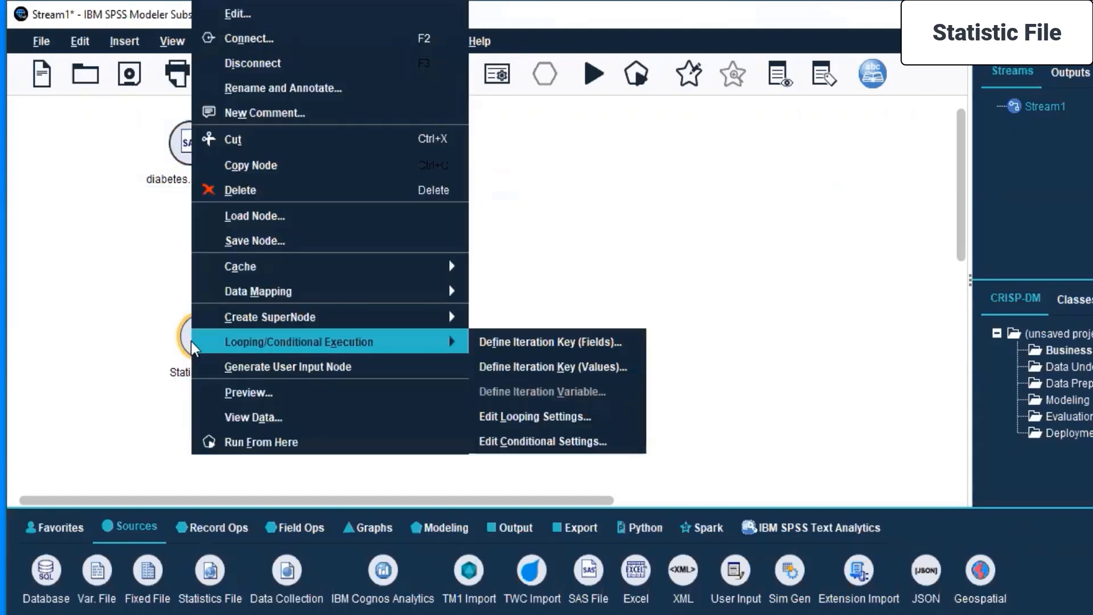
left_click(315, 11)
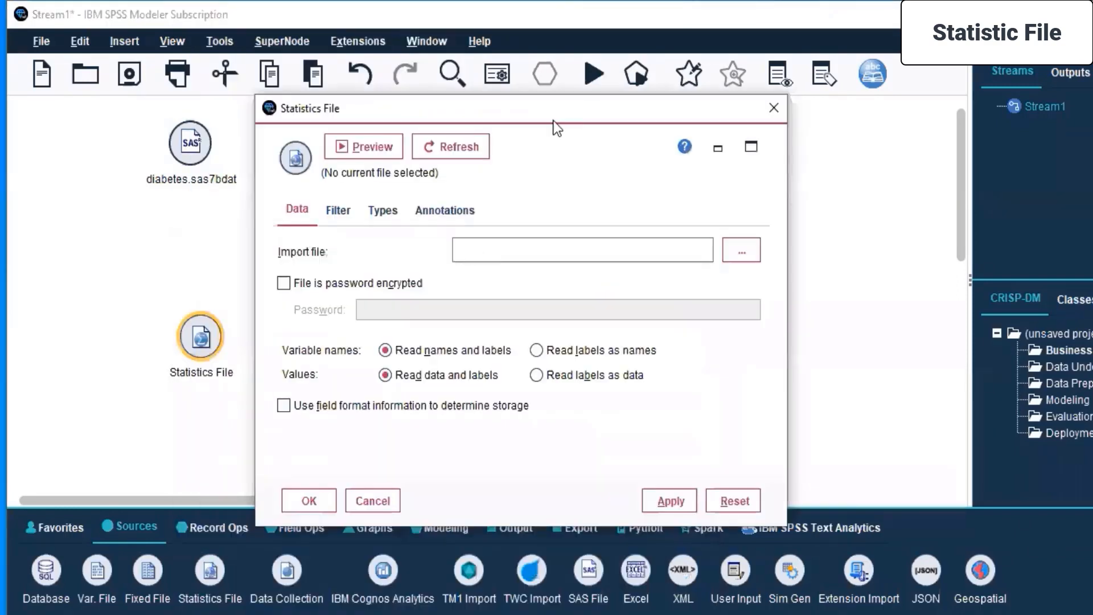
left_click(743, 259)
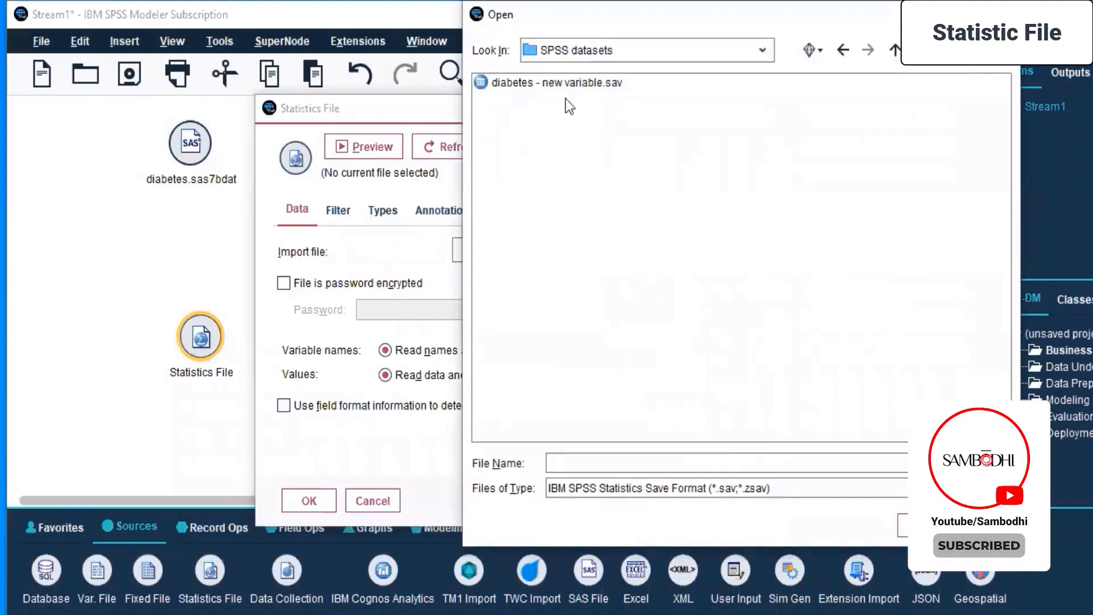
left_click(600, 88)
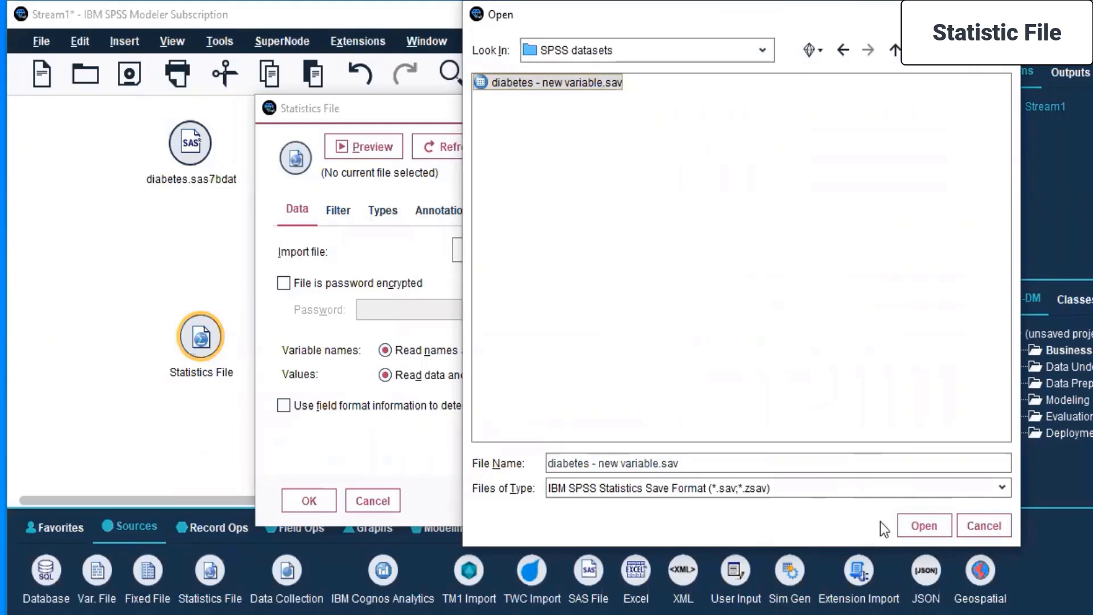
left_click(914, 526)
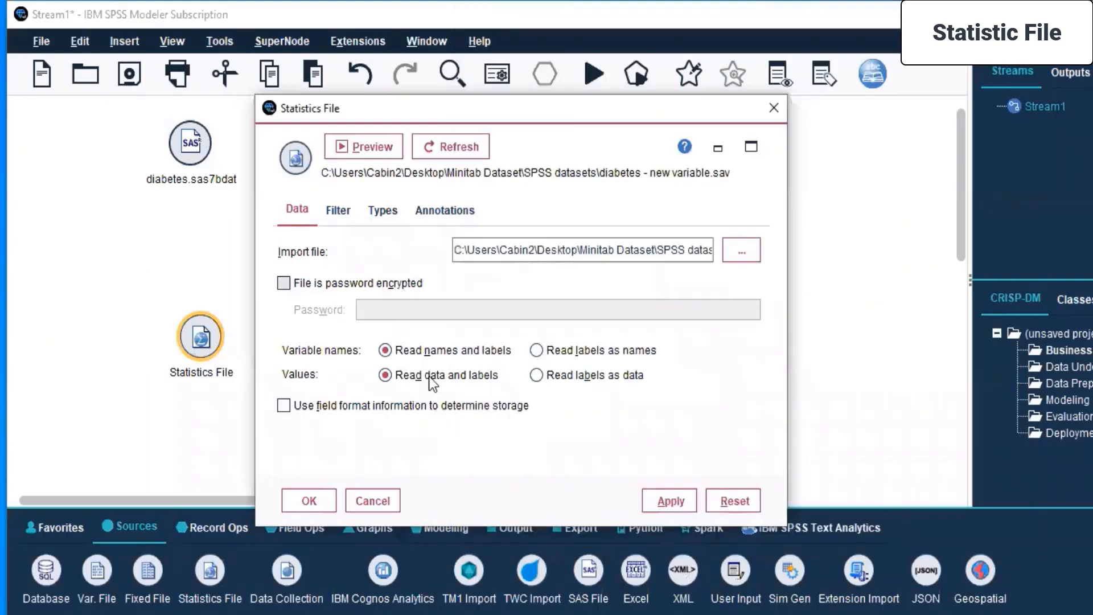
left_click(672, 500)
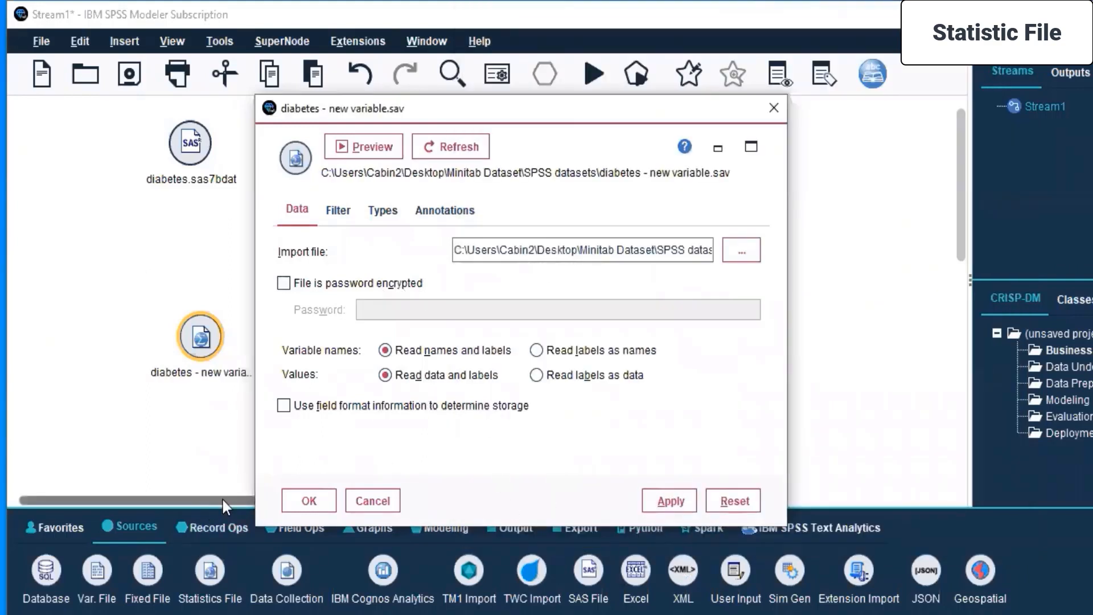
left_click(310, 501)
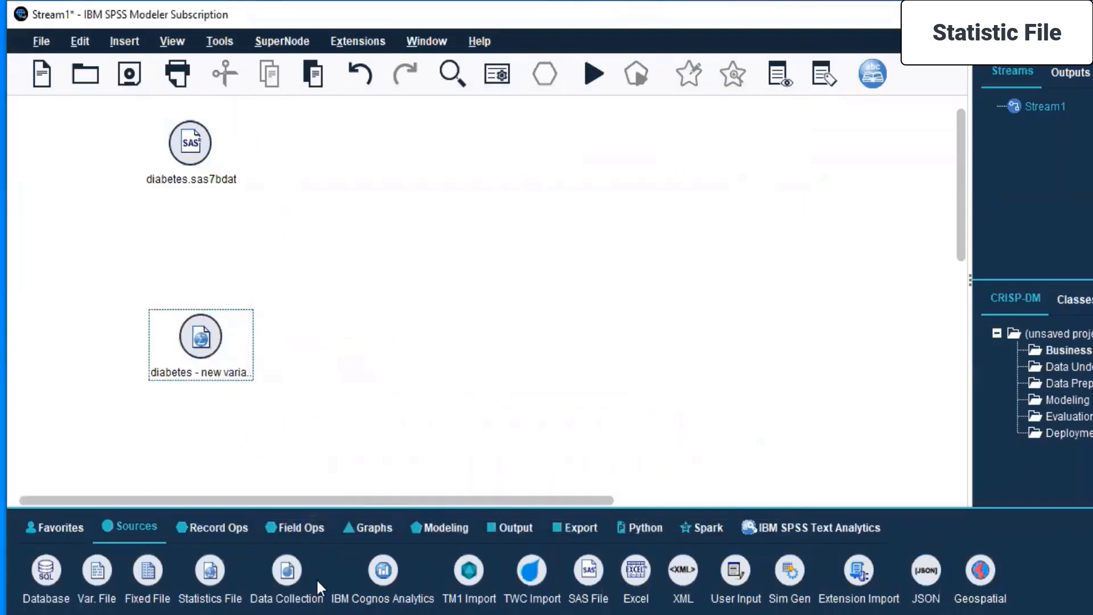
double_click(210, 584)
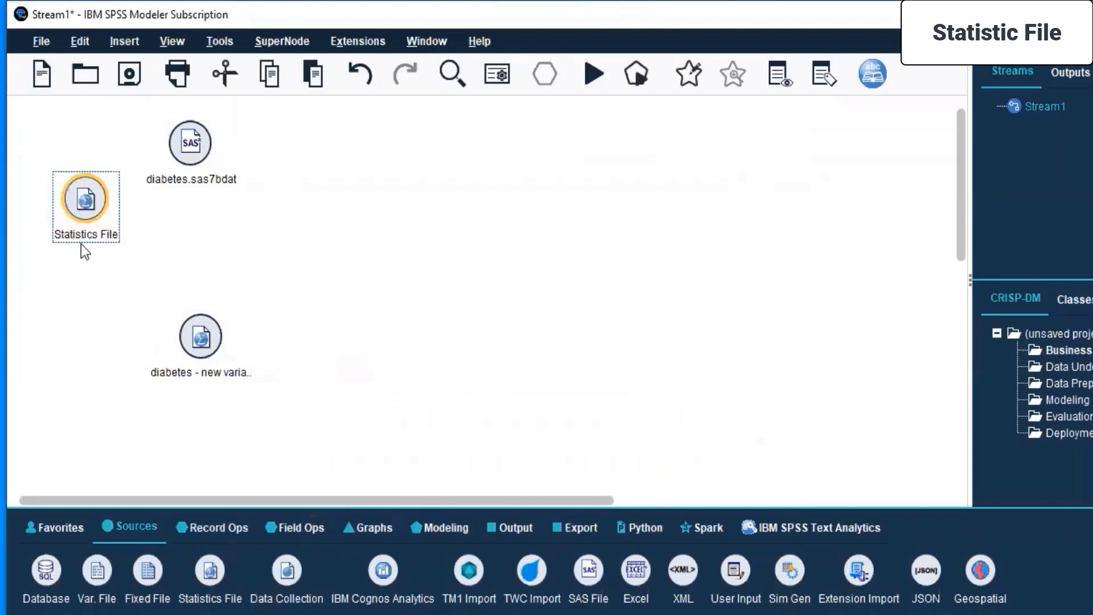
left_click_drag(61, 235, 85, 344)
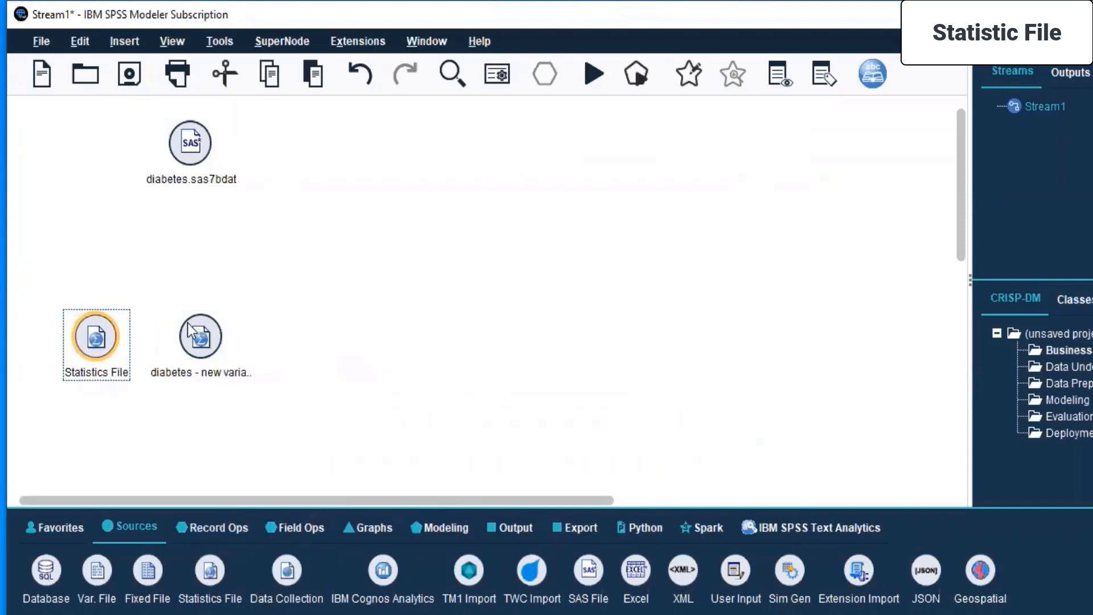
right_click(108, 342)
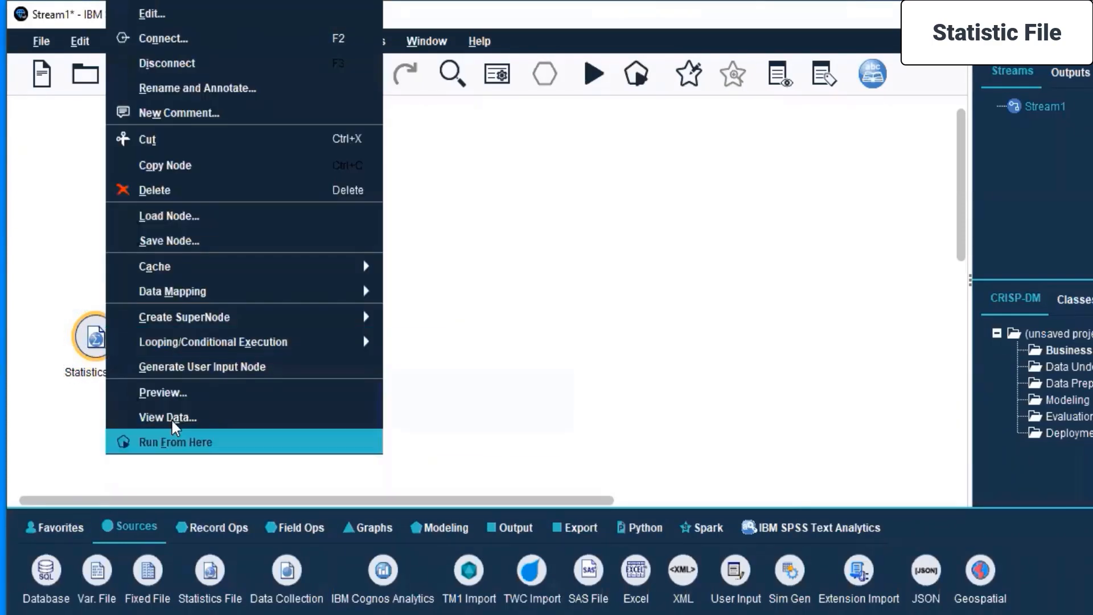
left_click(121, 200)
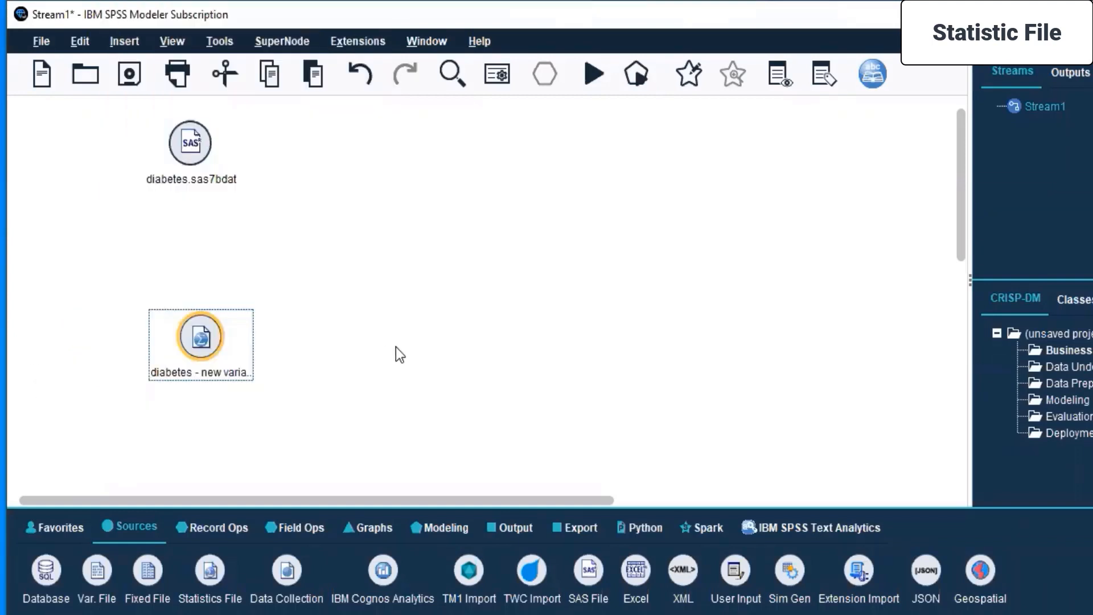
View the imported diabetes Statistics file's data as a spreadsheet and look through its records from first to last.
right_click(208, 342)
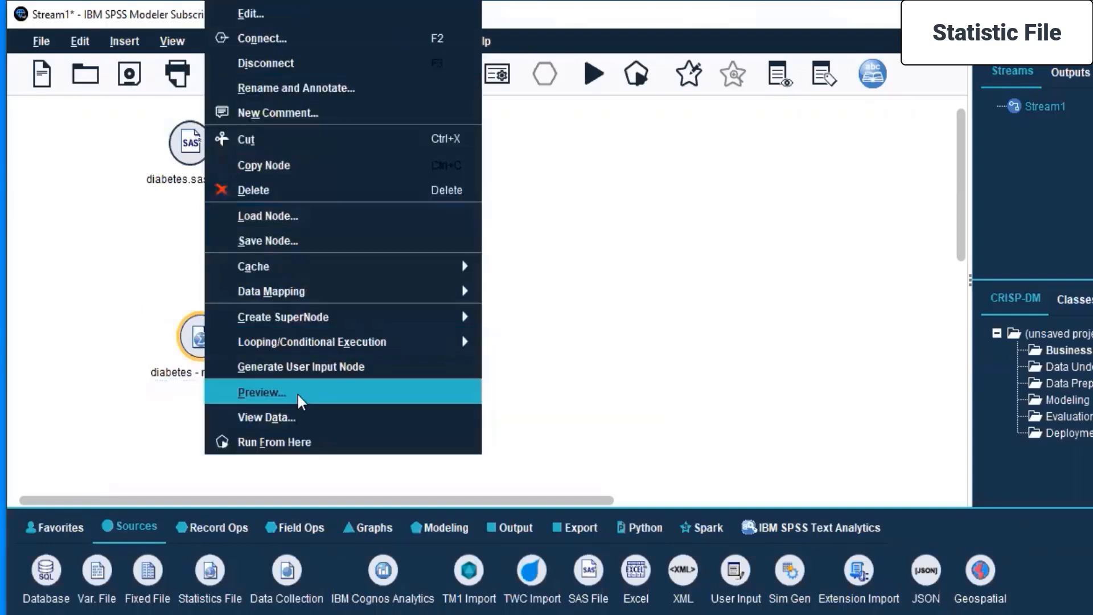
left_click(419, 416)
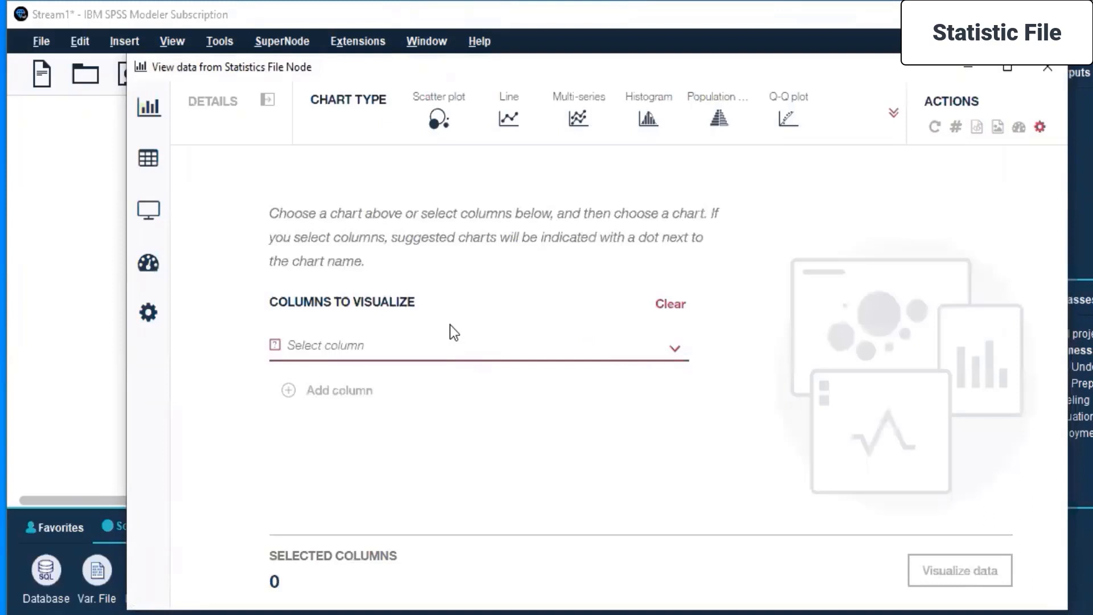
mouse_move(153, 162)
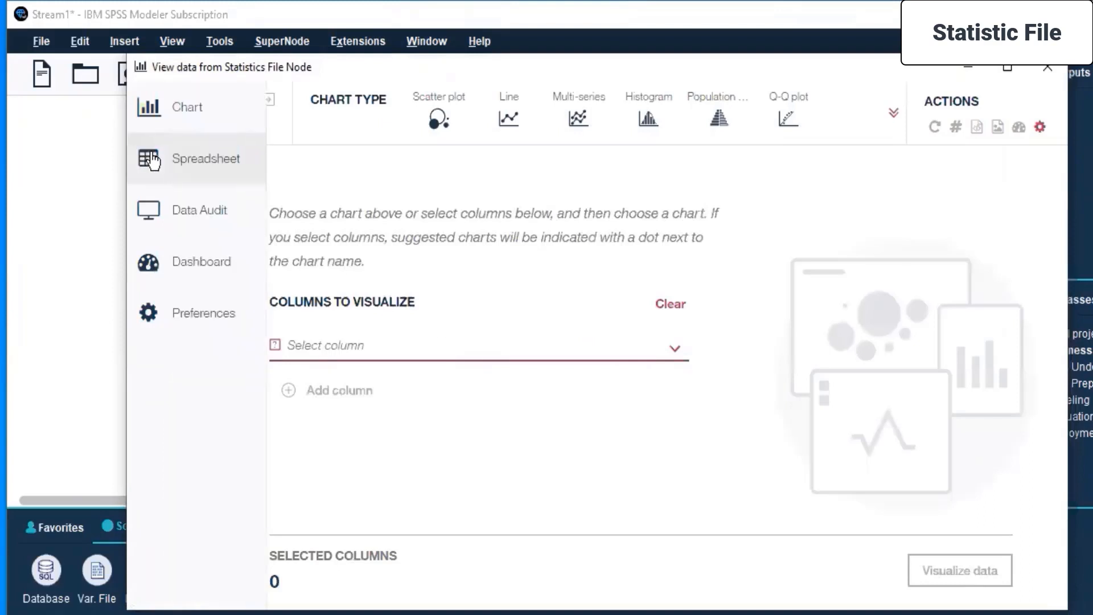
left_click(152, 162)
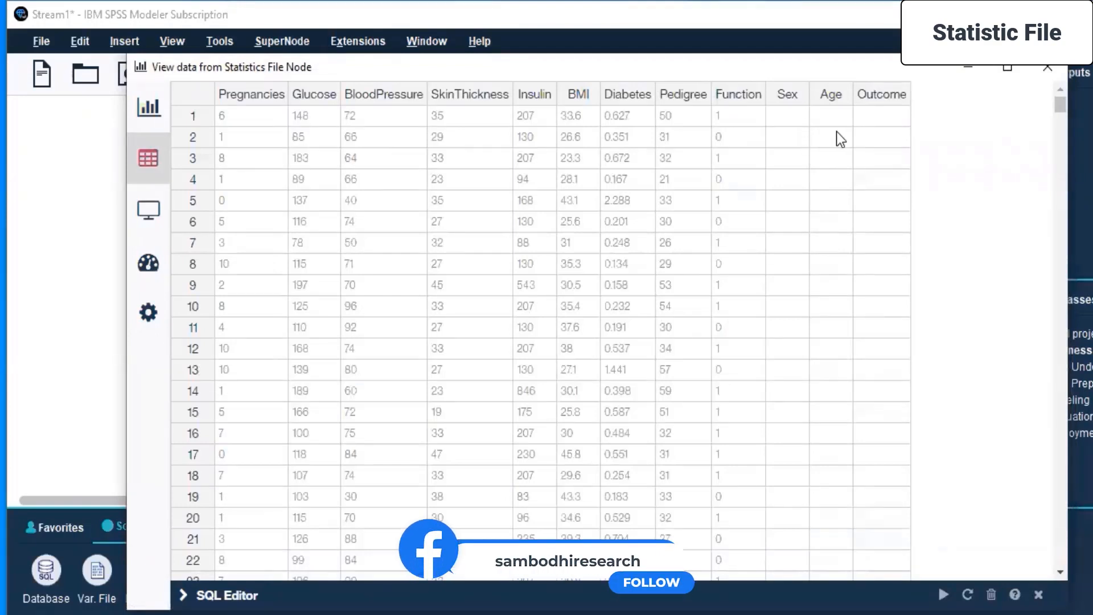
scroll(874, 135, "down", 4)
scroll(865, 142, "up", 4)
left_click_drag(1058, 104, 1047, 319)
left_click_drag(1065, 375, 1071, 578)
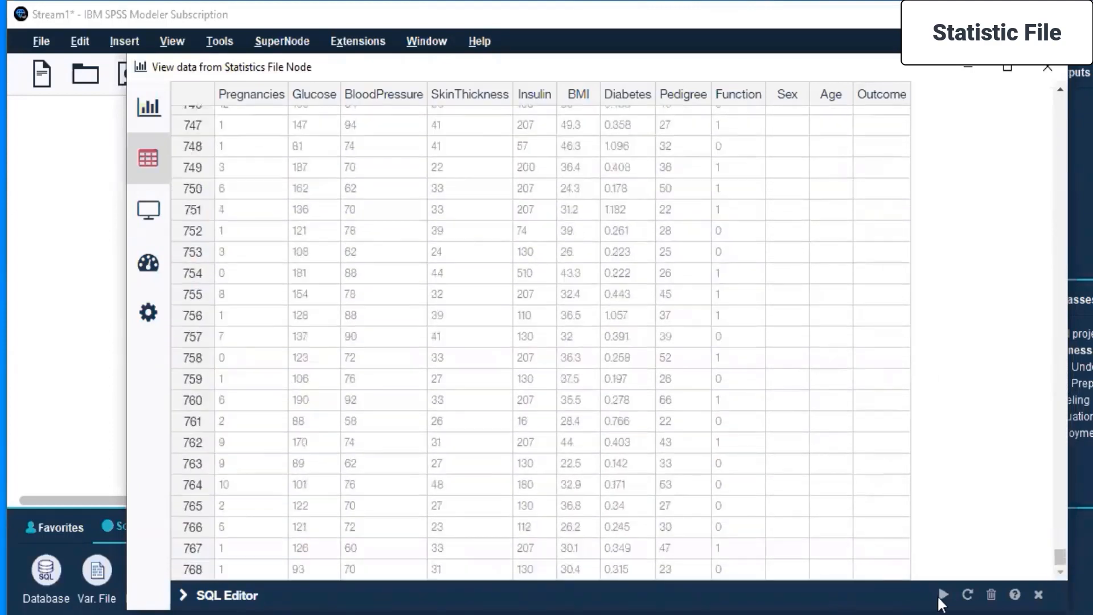
left_click_drag(1060, 557, 1060, 102)
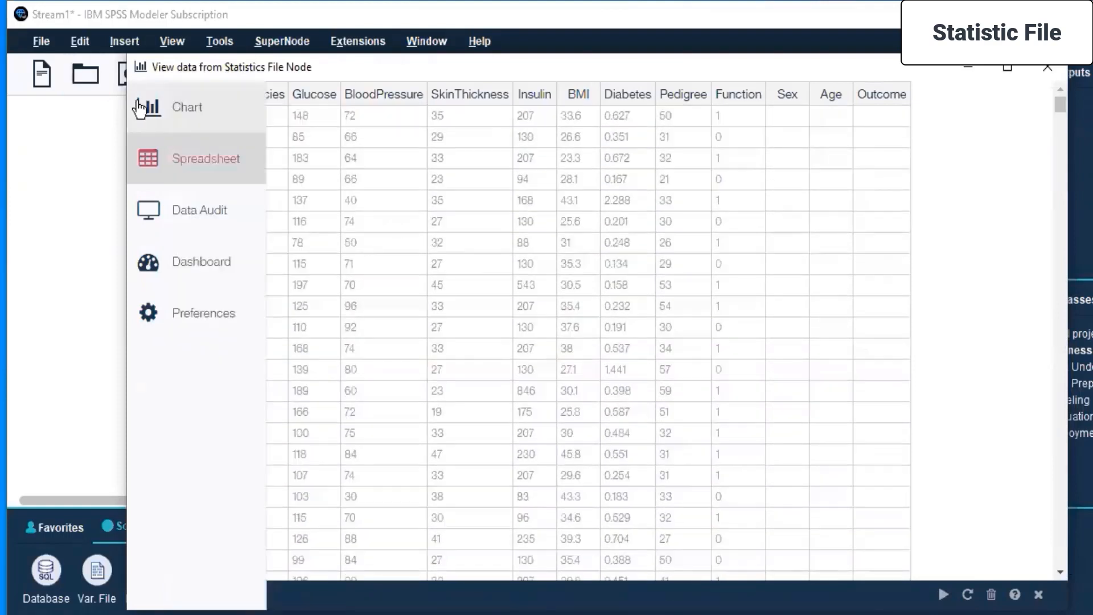
Review the Chart, Data Audit, Dashboard and Preferences views of the Statistics file data, and close the data viewer.
left_click(149, 121)
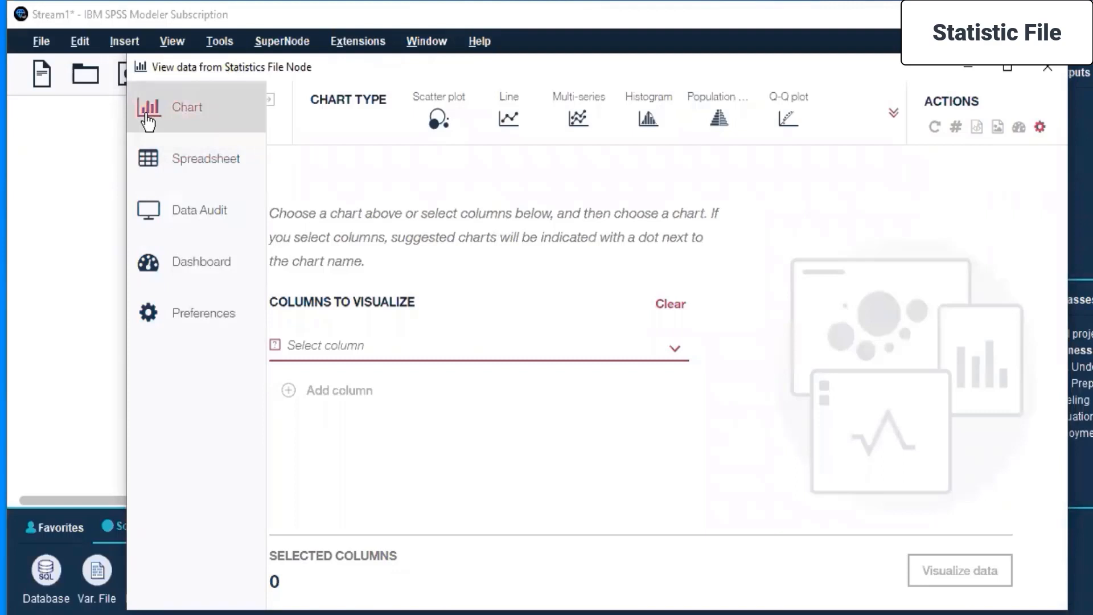
left_click(217, 222)
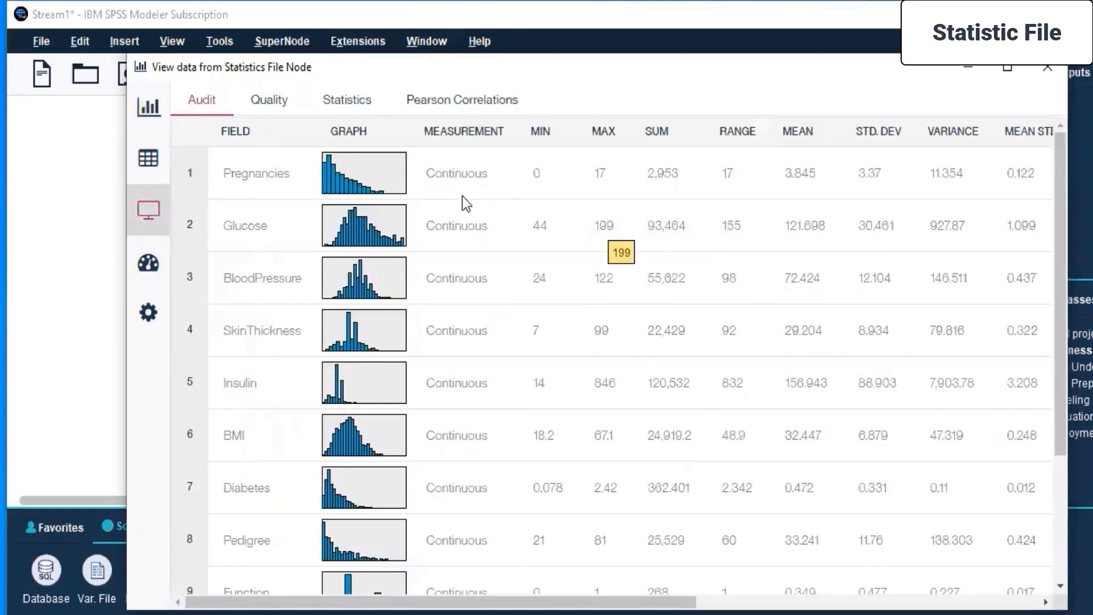
mouse_move(154, 227)
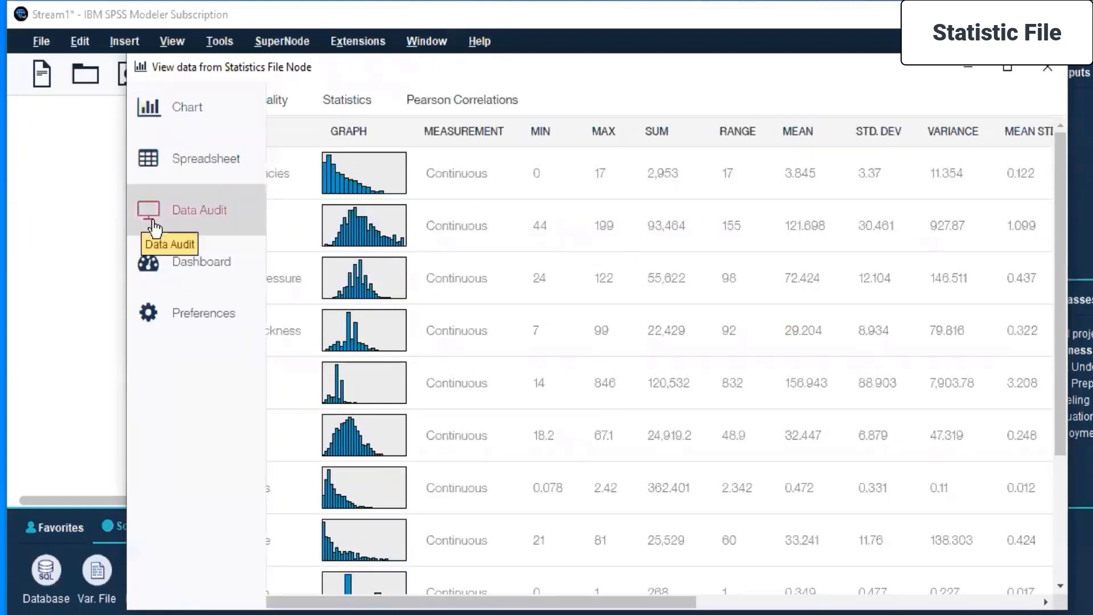
left_click(171, 261)
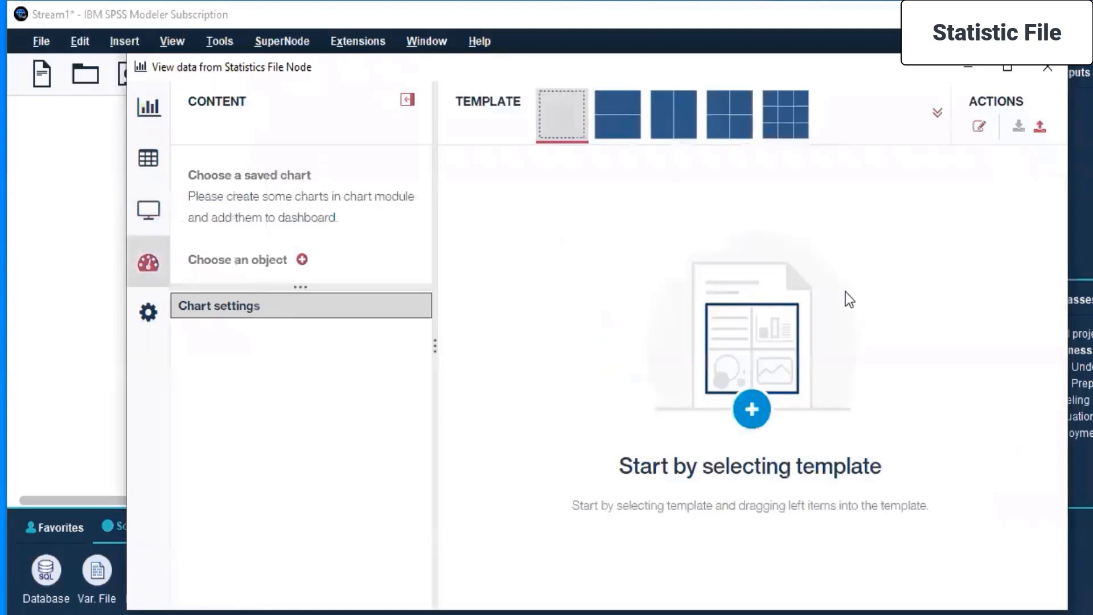
left_click(153, 317)
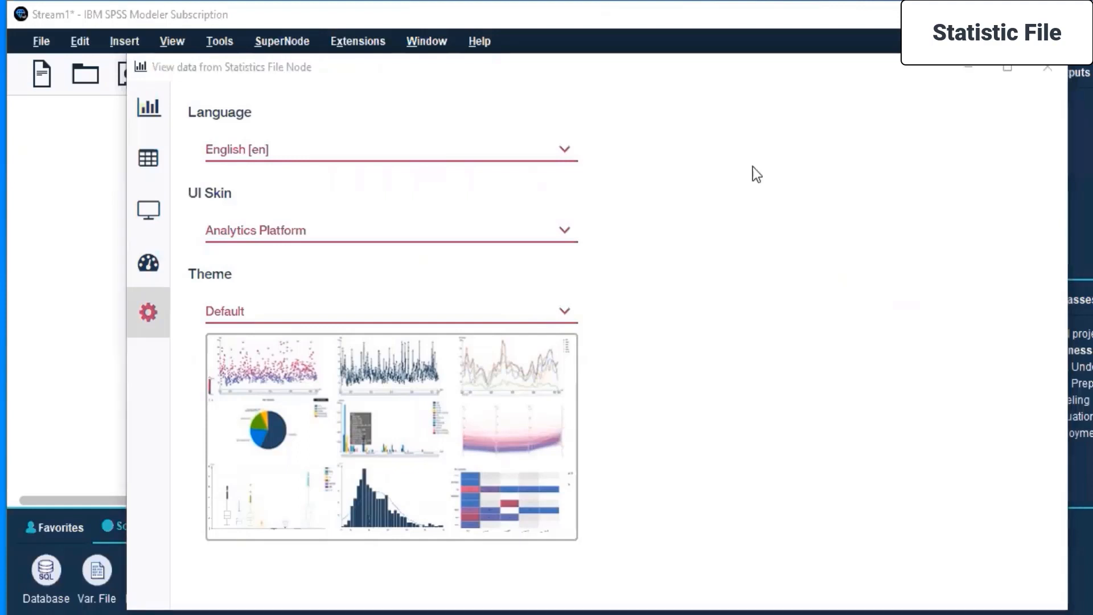
left_click(930, 132)
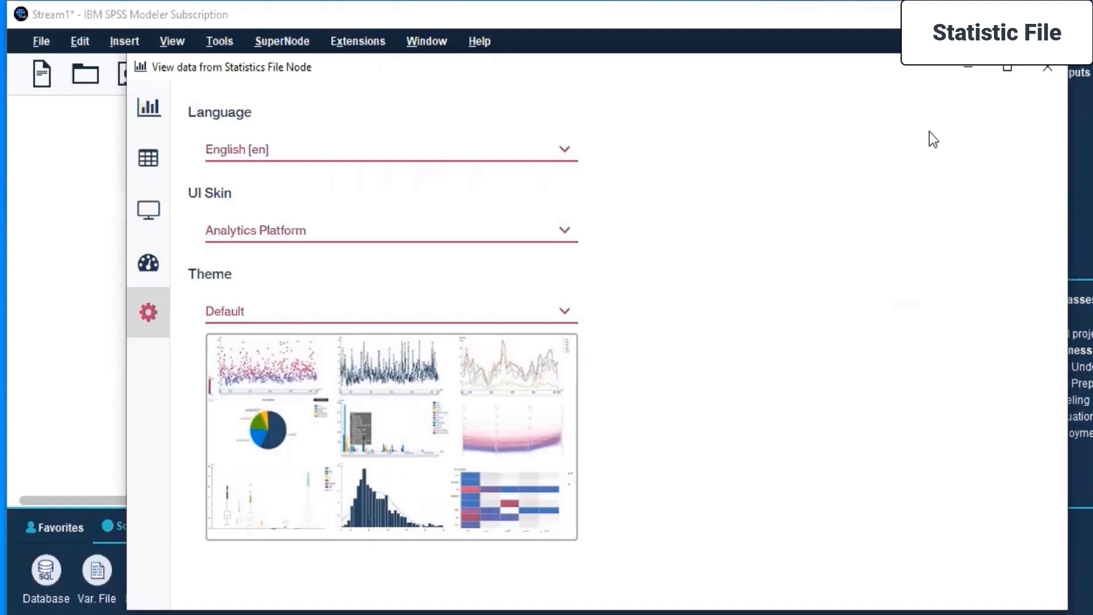
left_click(1043, 71)
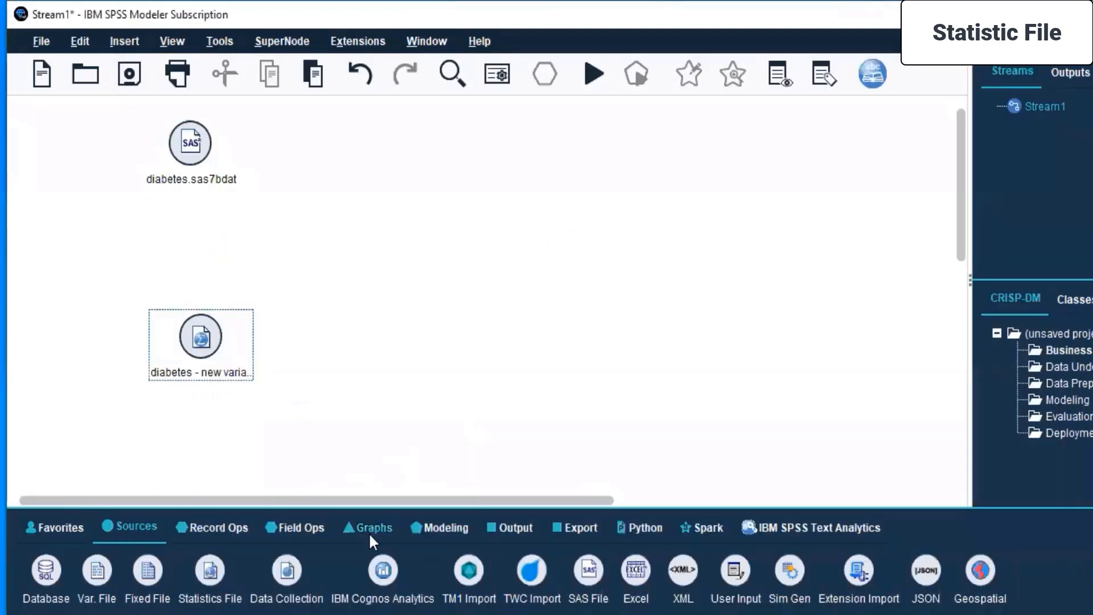
Add a Graphboard node connected to the diabetes Statistics file node and place it up and to the right of that source.
left_click(356, 529)
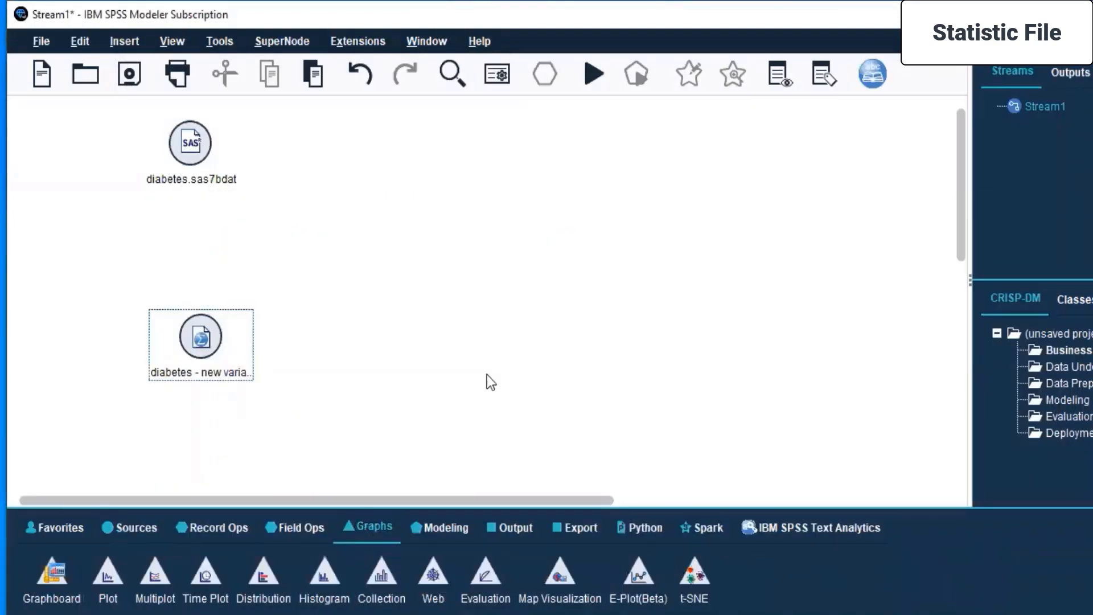
double_click(51, 579)
left_click_drag(286, 358, 512, 230)
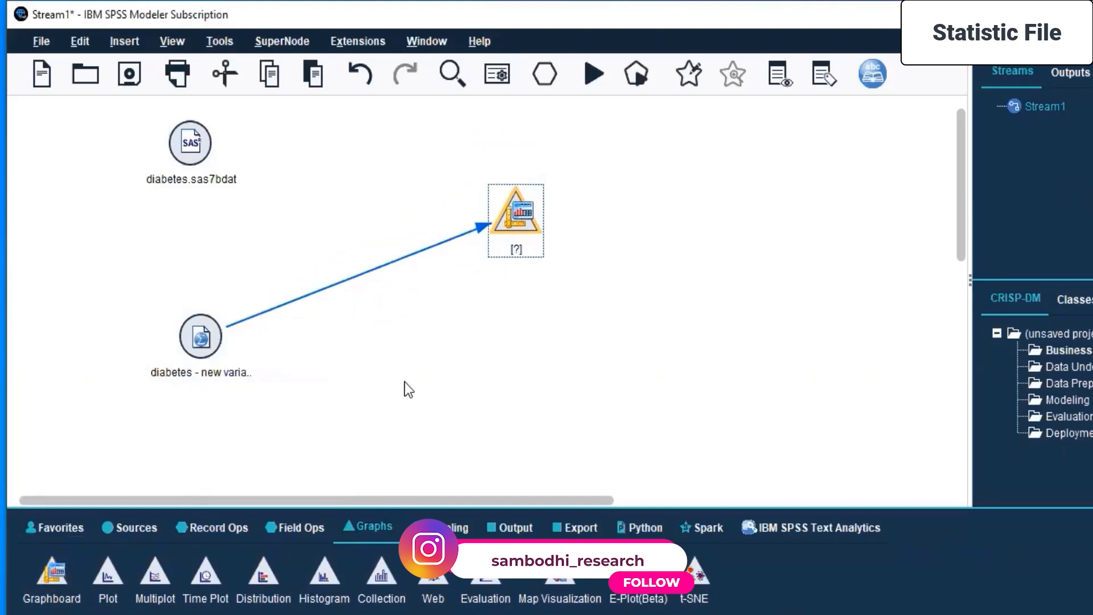
Open the data viewer for the Graphboard node and show its data as a spreadsheet.
right_click(507, 208)
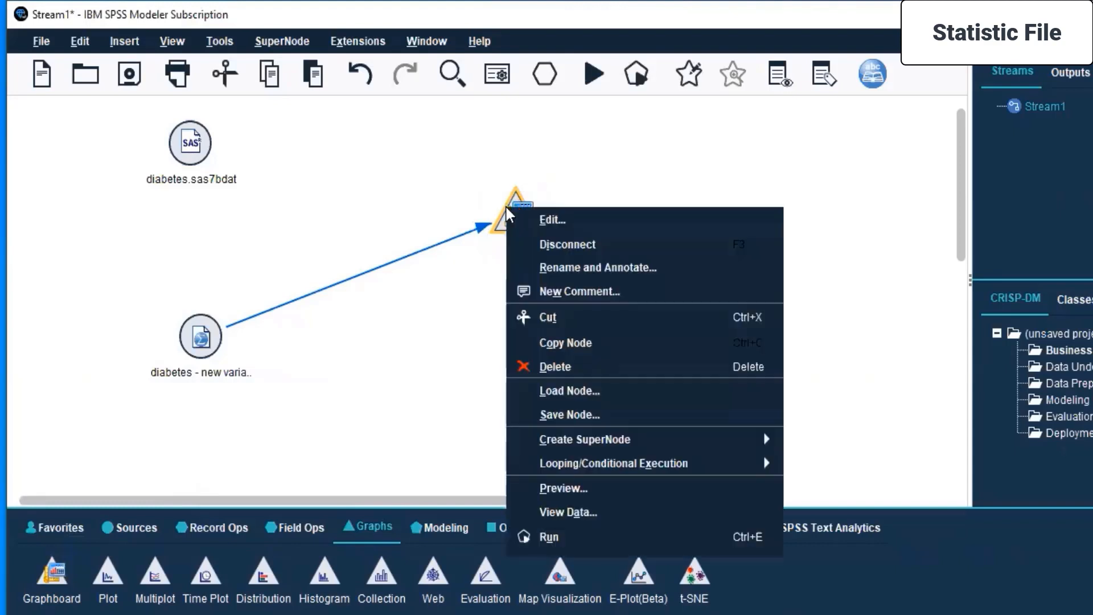
left_click(581, 510)
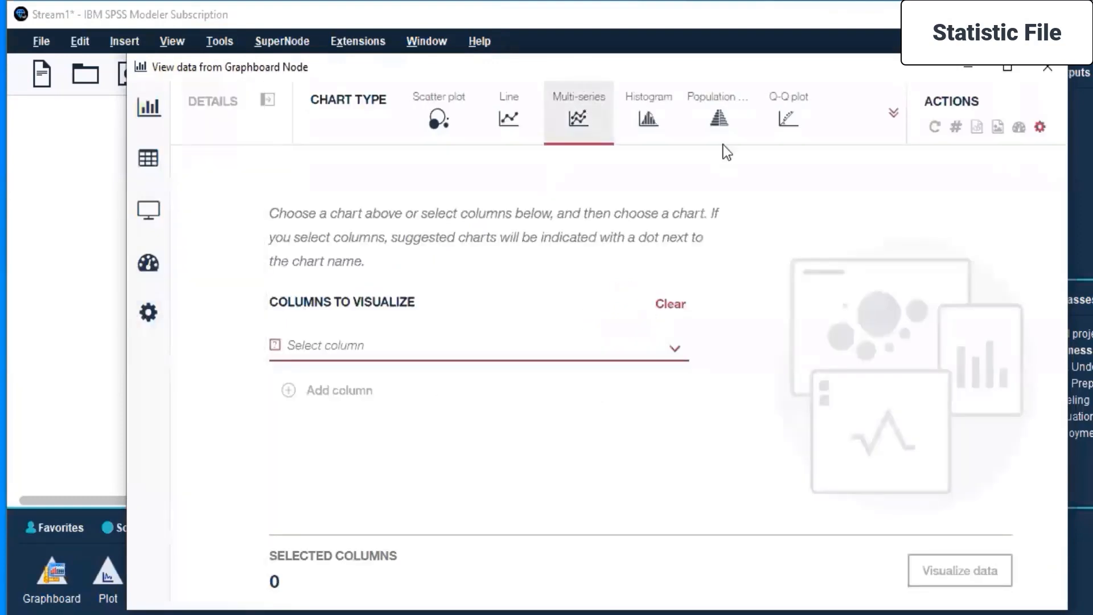
left_click_drag(590, 66, 934, 95)
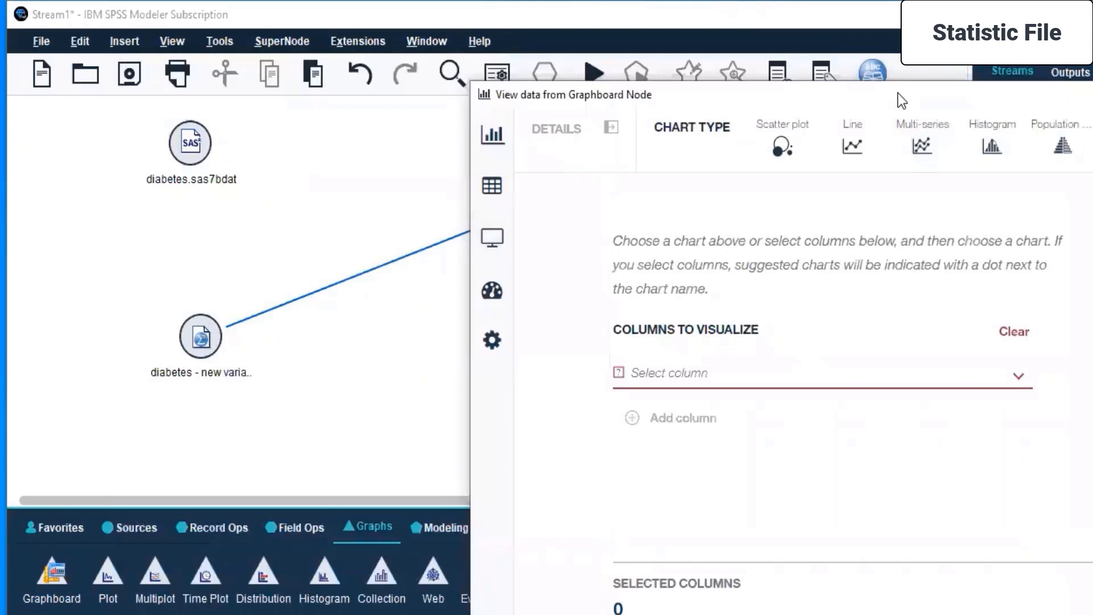
double_click(902, 95)
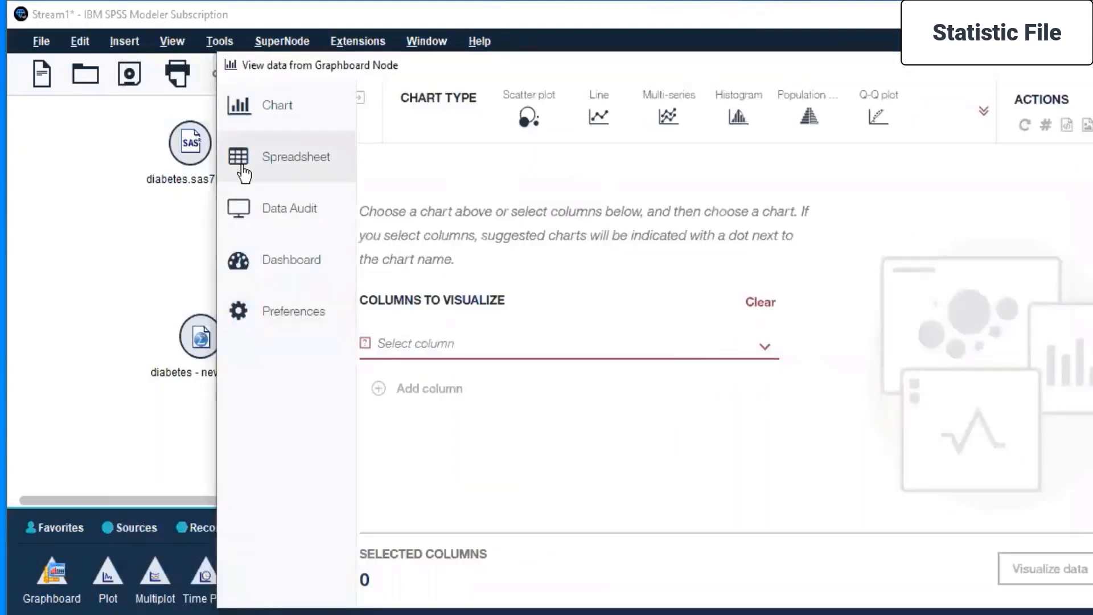
left_click(243, 166)
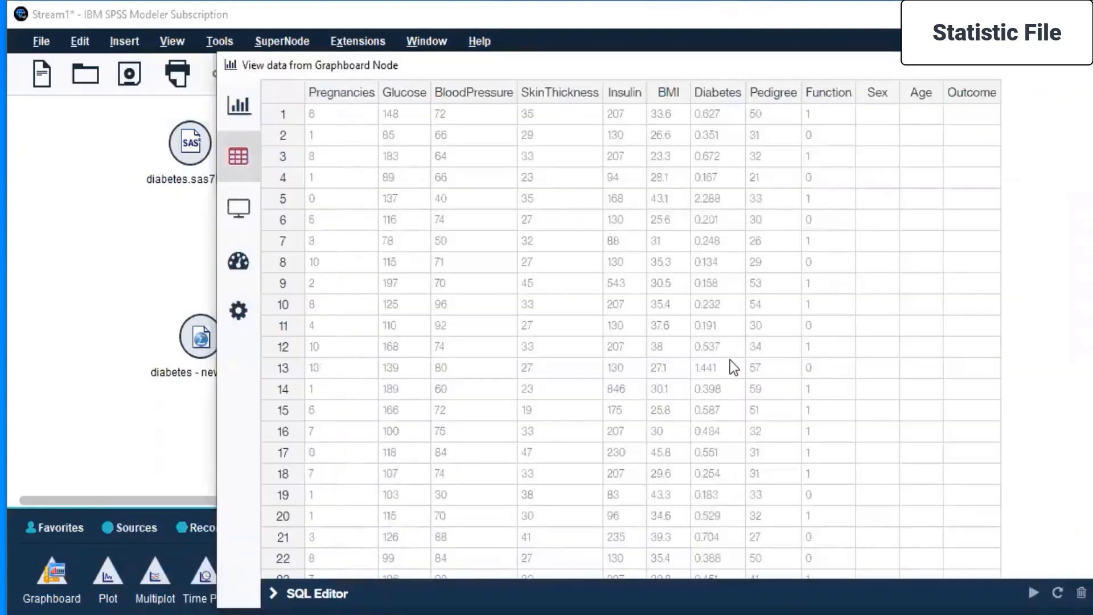
left_click(262, 117)
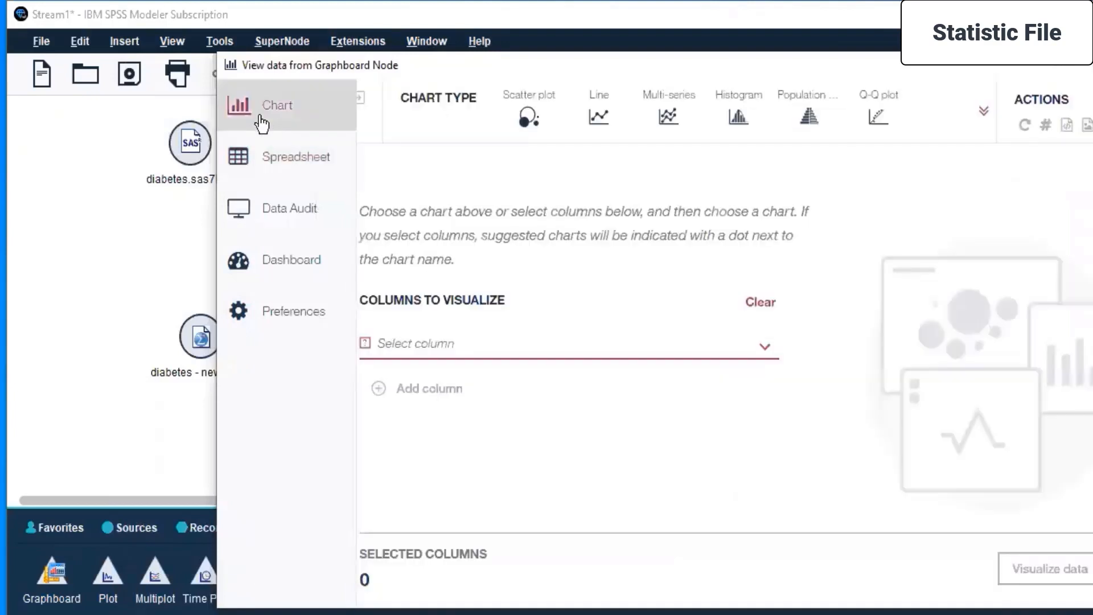
left_click(243, 158)
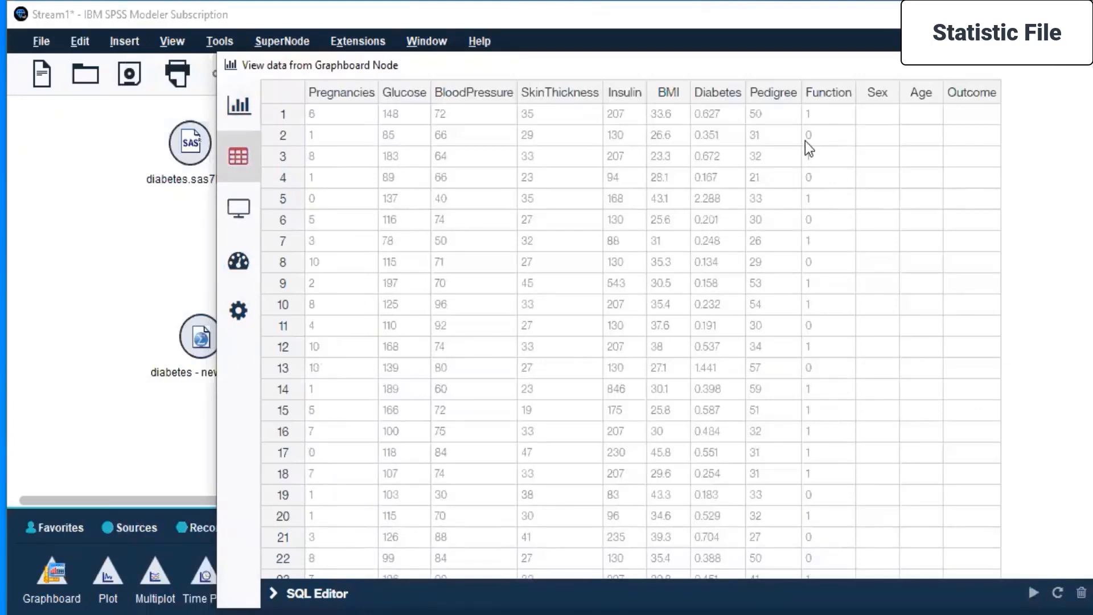
Look through the Graphboard node's spreadsheet records and select the BloodPressure values in rows 1 to 7.
scroll(828, 449, "down", 15)
scroll(829, 450, "up", 8)
scroll(828, 451, "up", 7)
left_click_drag(740, 68, 685, 104)
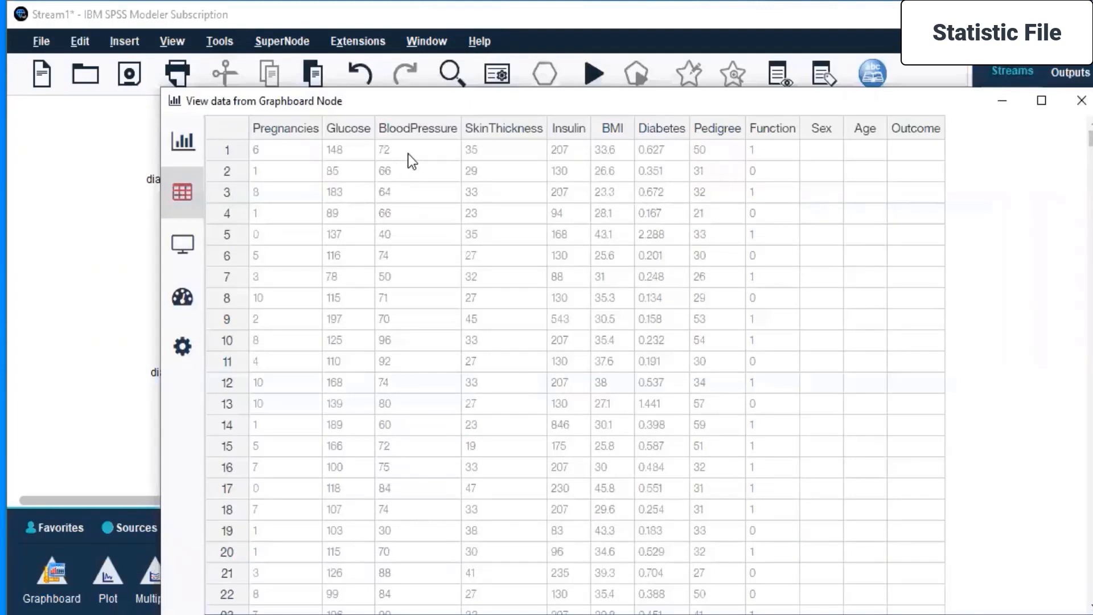
left_click_drag(409, 153, 412, 268)
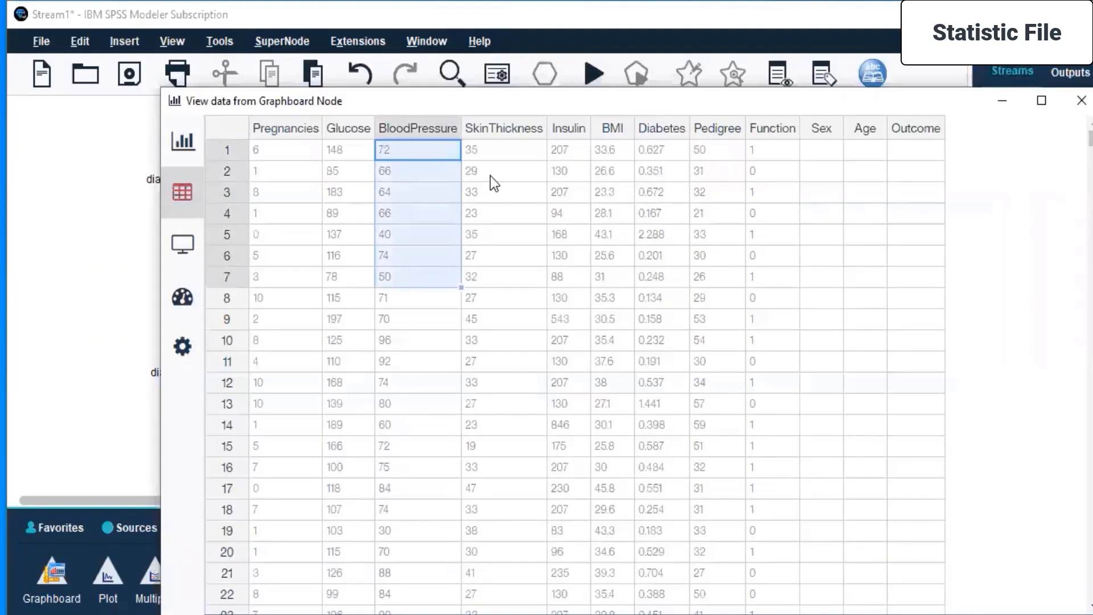
Select the Glucose values from row 1 to row 17, and show the Multi-series chart options in the Chart view.
left_click_drag(337, 151, 336, 447)
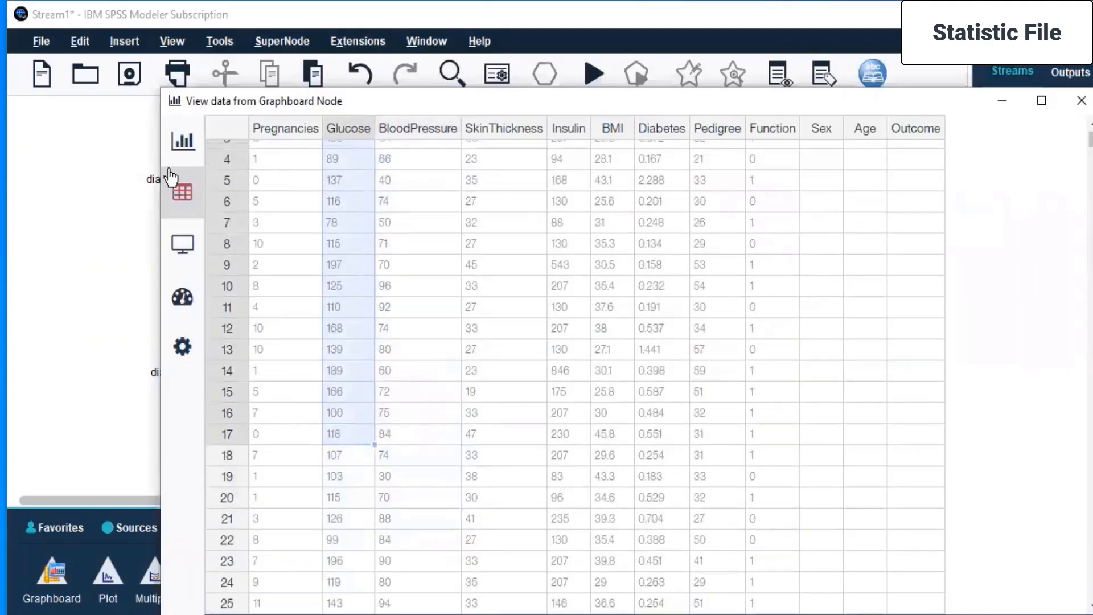
mouse_move(191, 165)
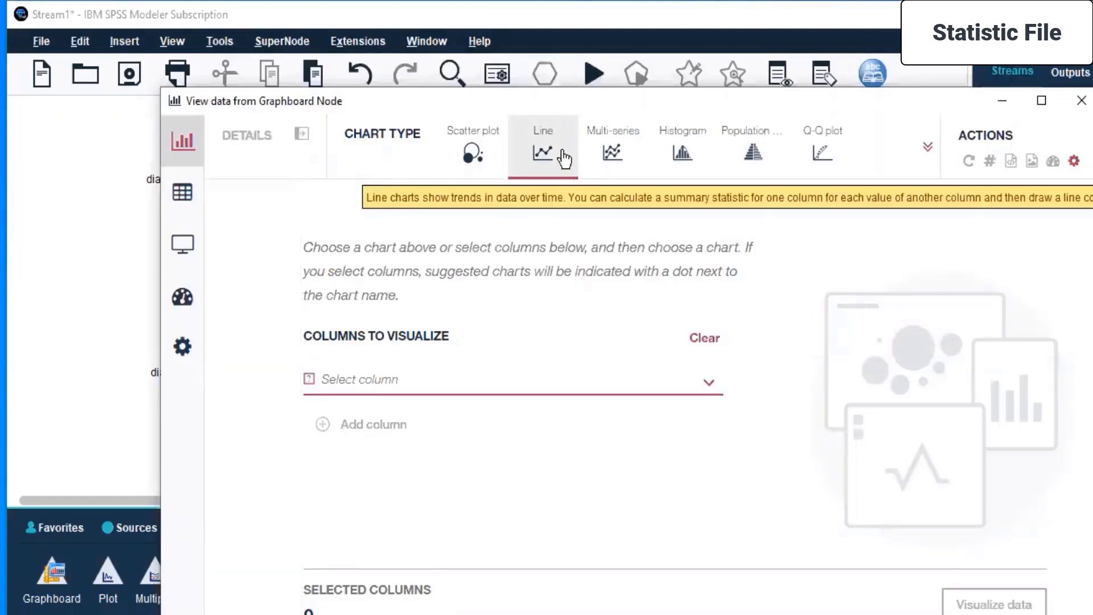
left_click(614, 154)
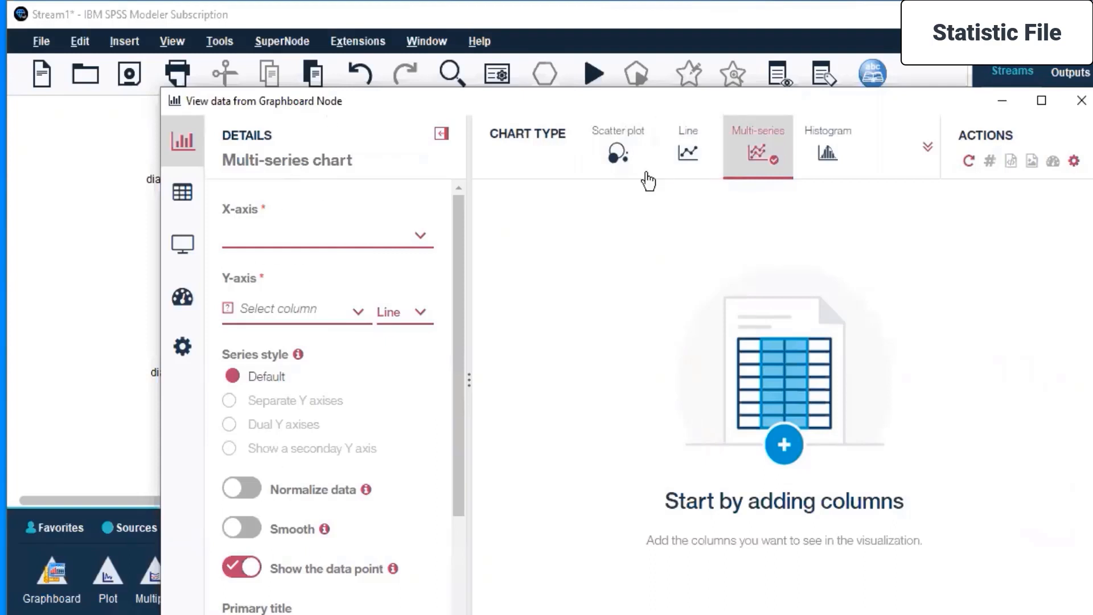
Switch the chart type to Line and accept the chart switch.
left_click(688, 150)
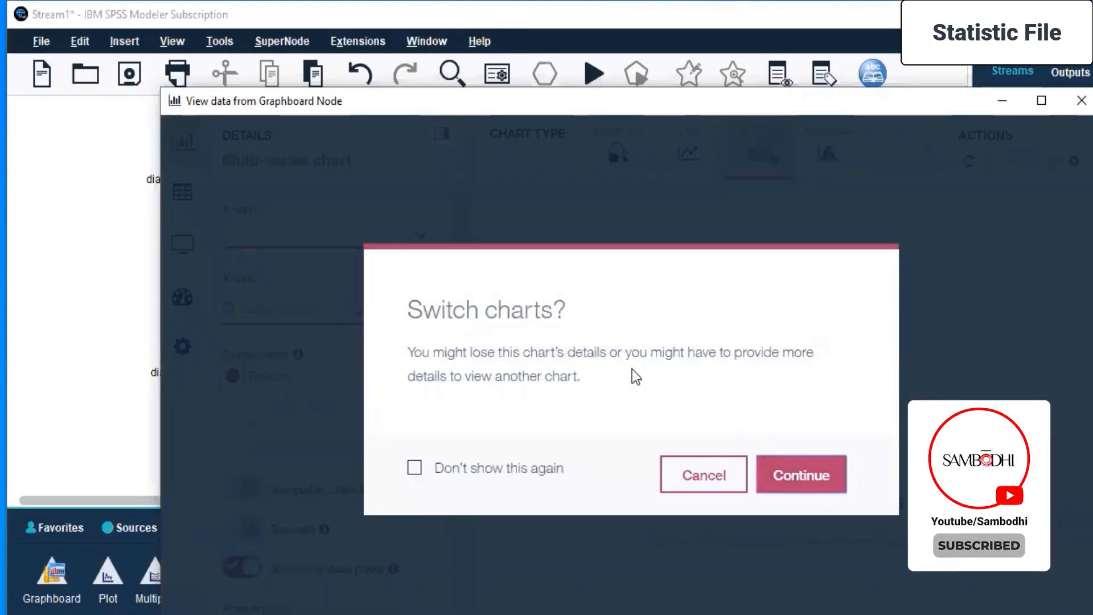
left_click(519, 471)
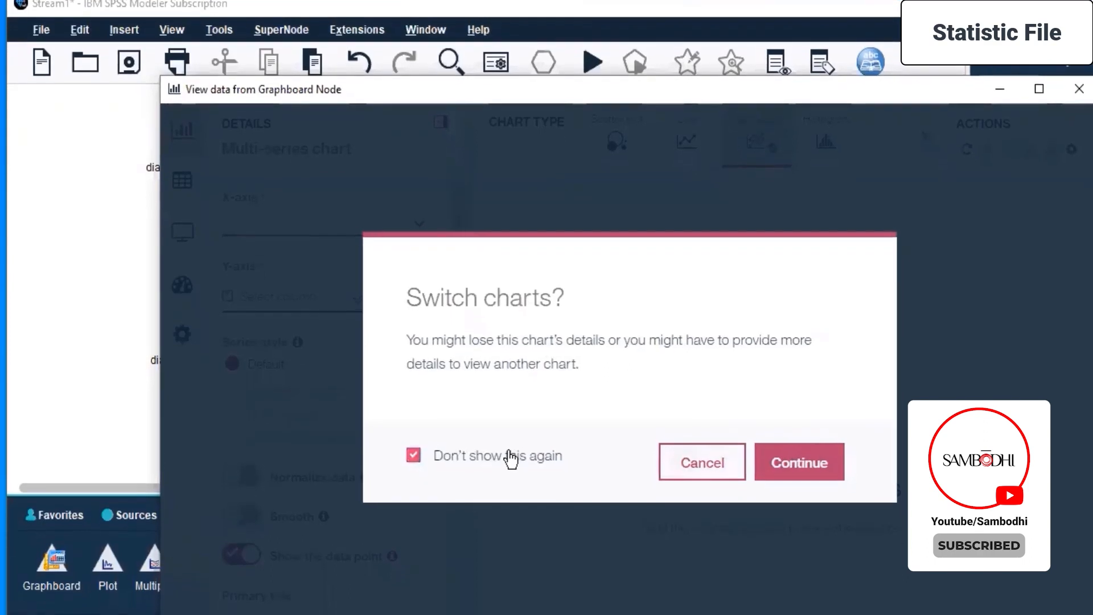
left_click(510, 457)
left_click(776, 469)
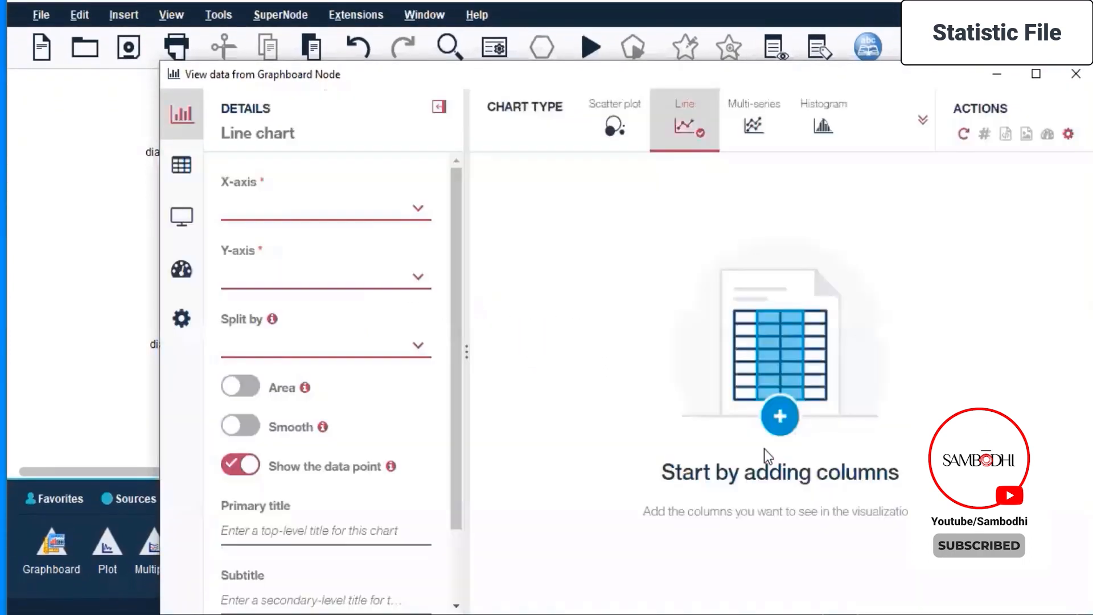
Change to the Multi-series chart with further switch confirmations suppressed, and view the Line and Histogram chart options.
left_click(750, 120)
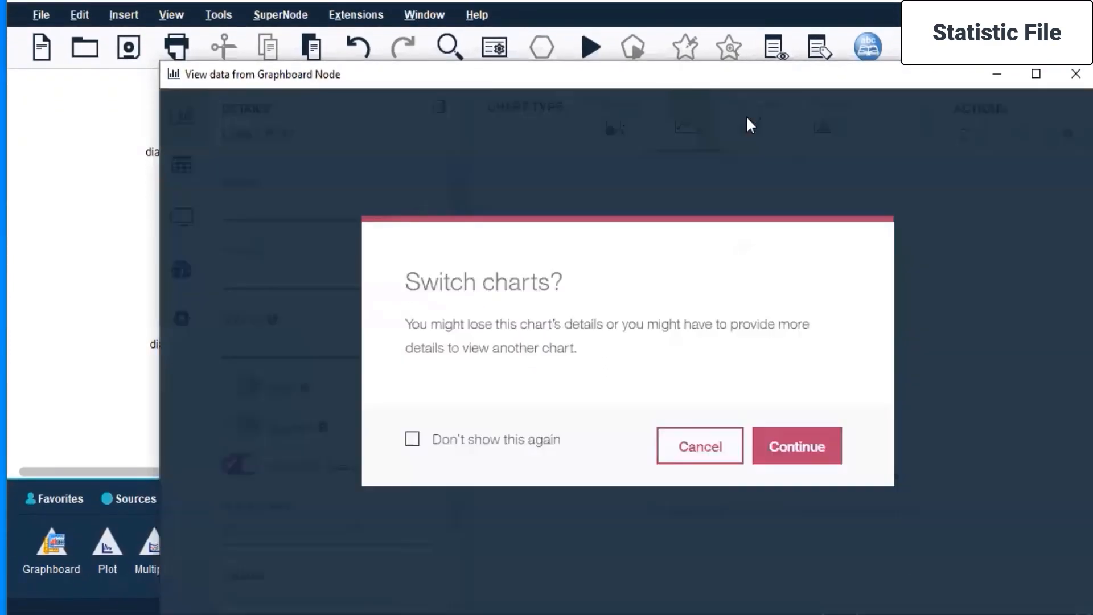
left_click(444, 452)
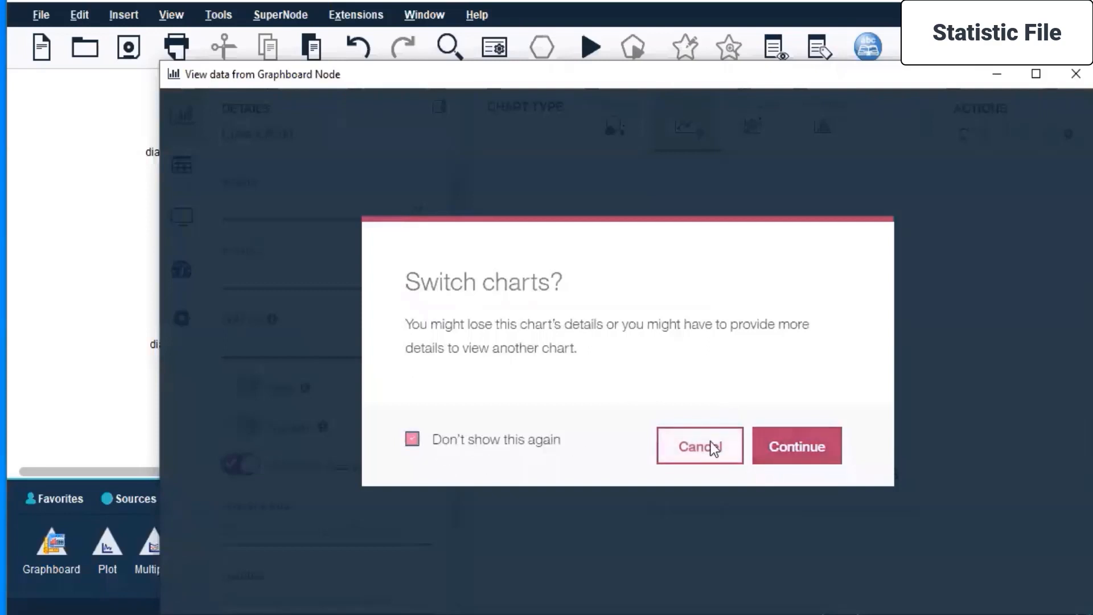
left_click(826, 450)
left_click(681, 128)
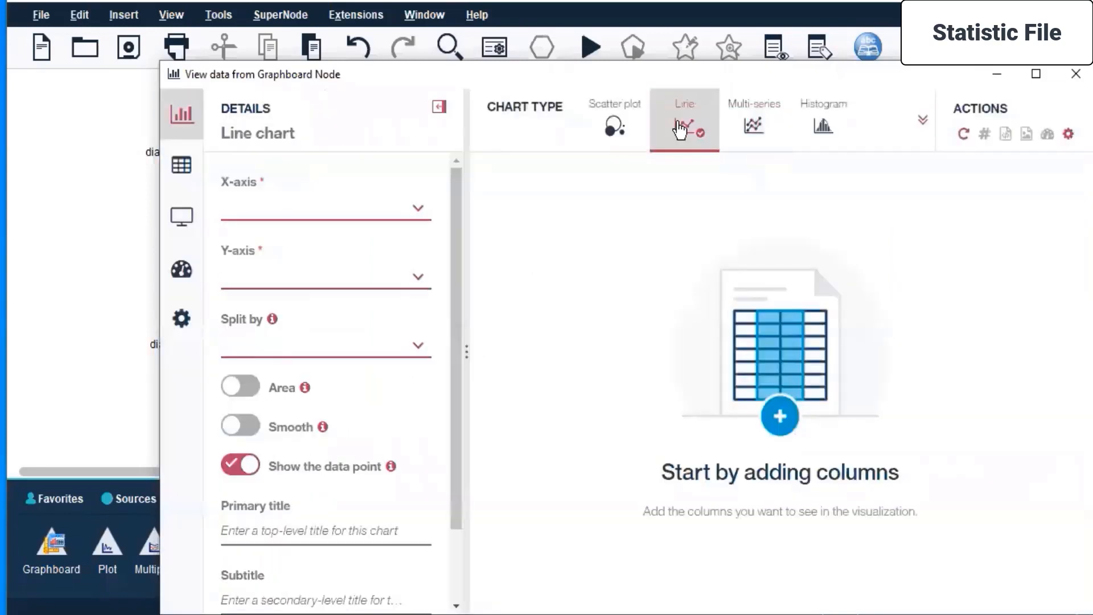
left_click(827, 122)
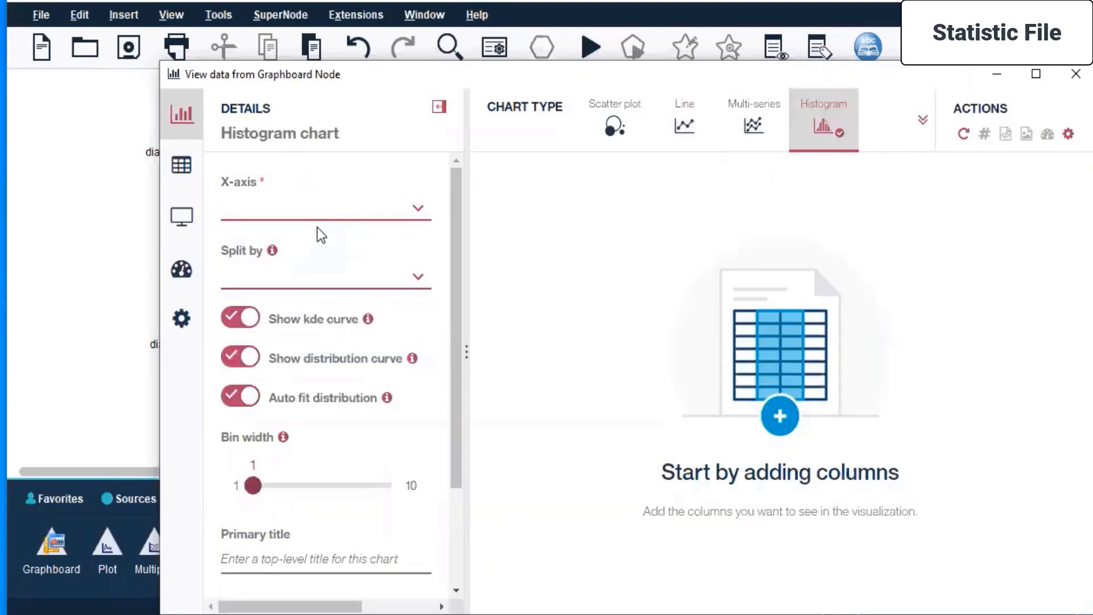
Create a scatter plot in the maximized data viewer with BloodPressure on the X-axis and Glucose on the Y-axis.
left_click(613, 126)
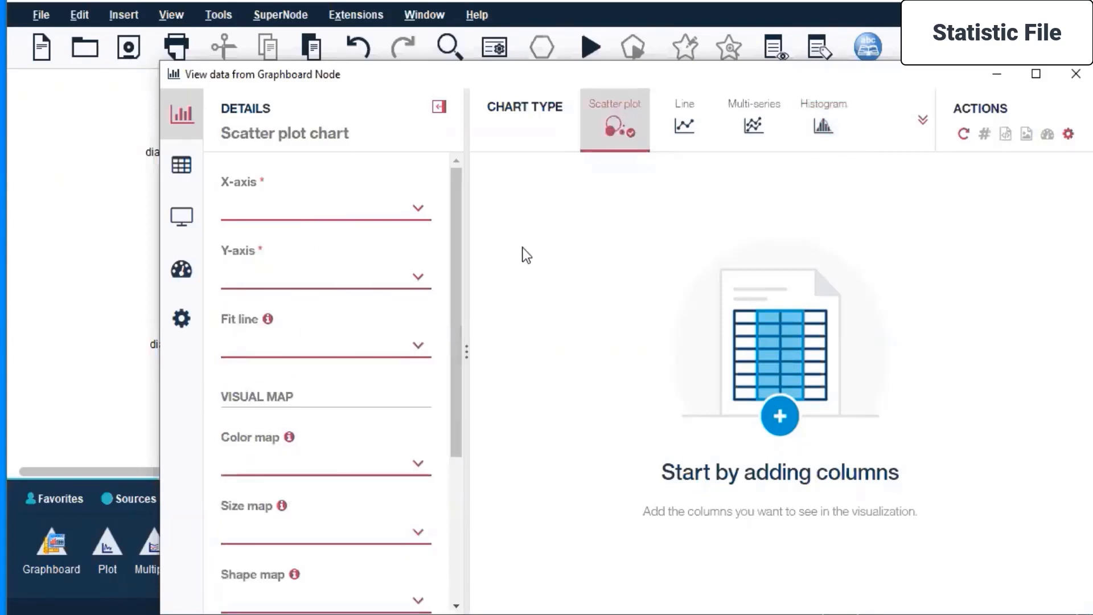
left_click(1037, 74)
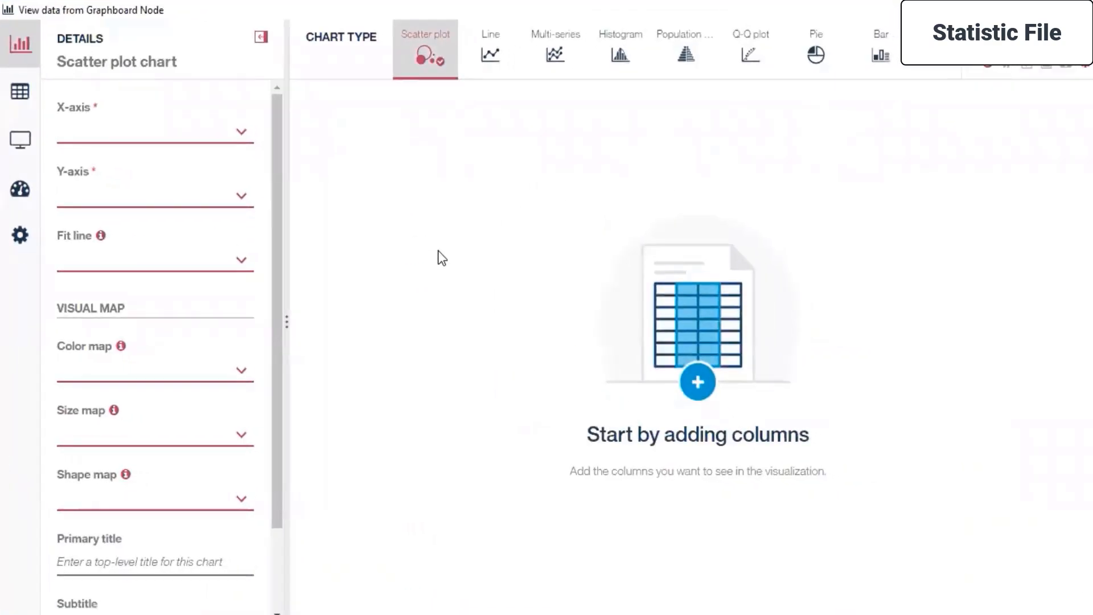
left_click(242, 134)
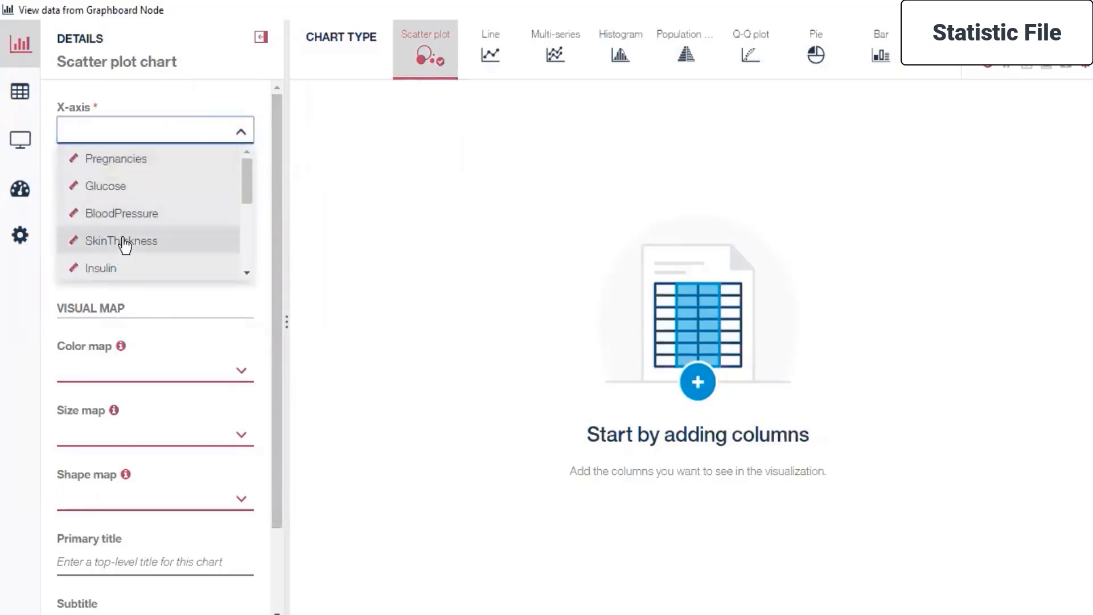
left_click(127, 219)
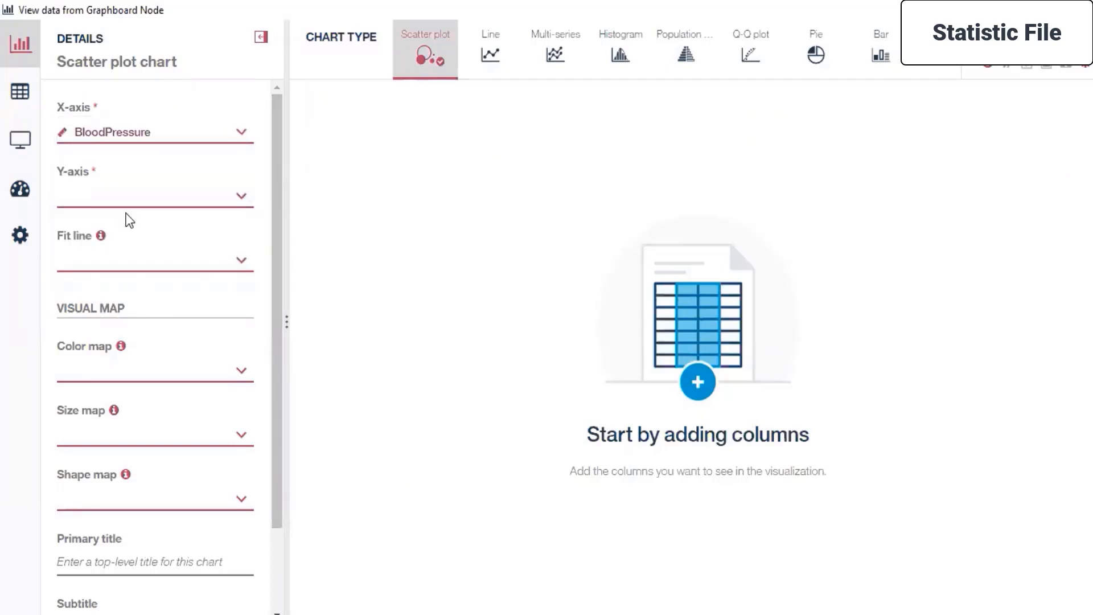
left_click(217, 199)
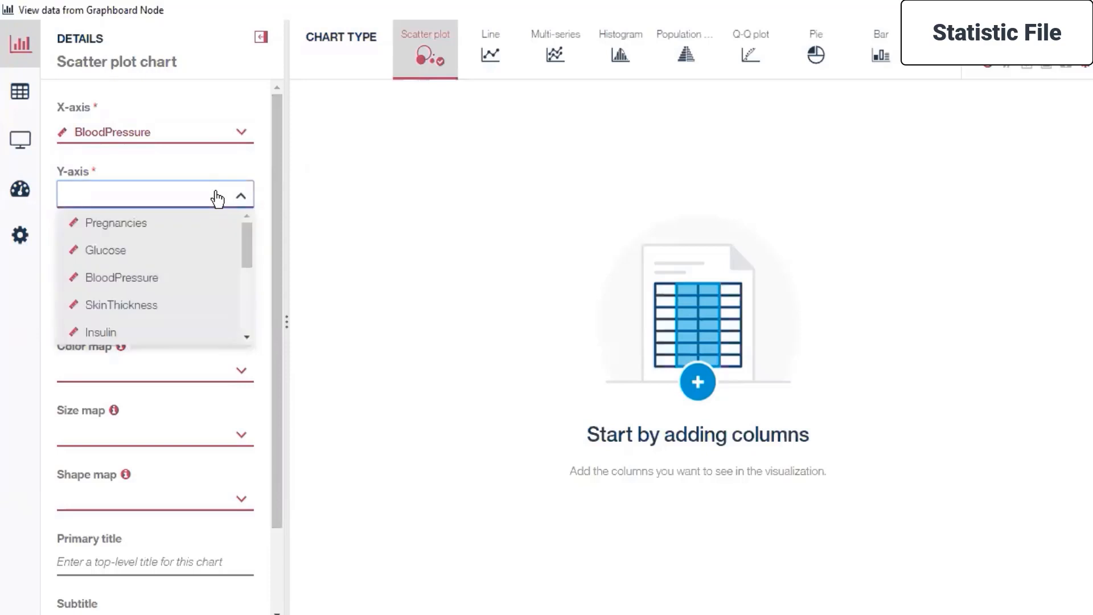
left_click(169, 258)
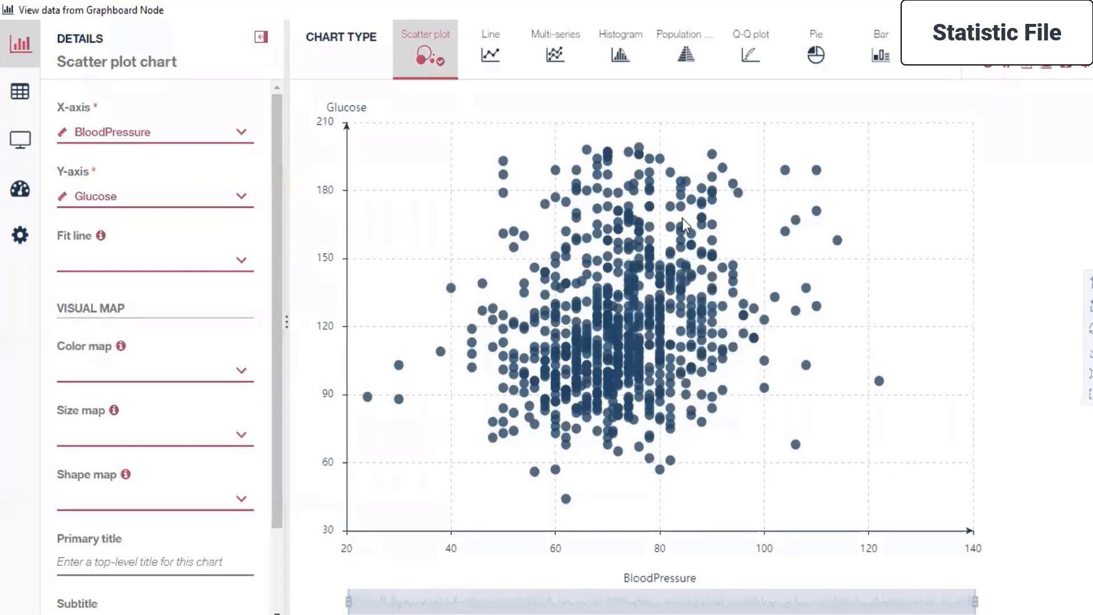
Add a Linear fit line to the scatter plot and set its color map to Glucose.
left_click(235, 263)
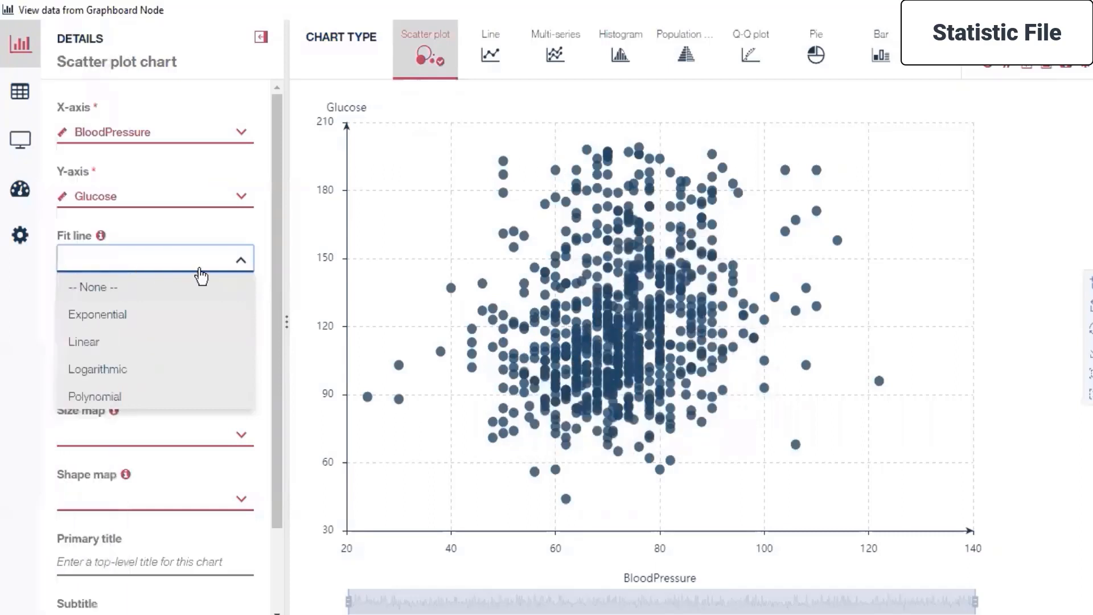
left_click(169, 348)
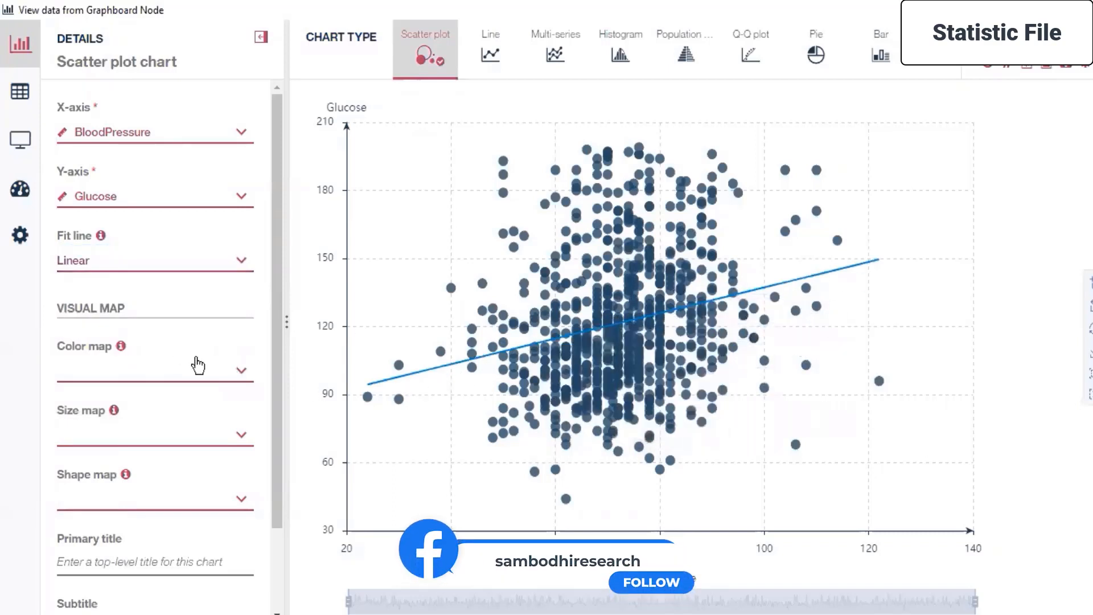
scroll(129, 399, "down", 3)
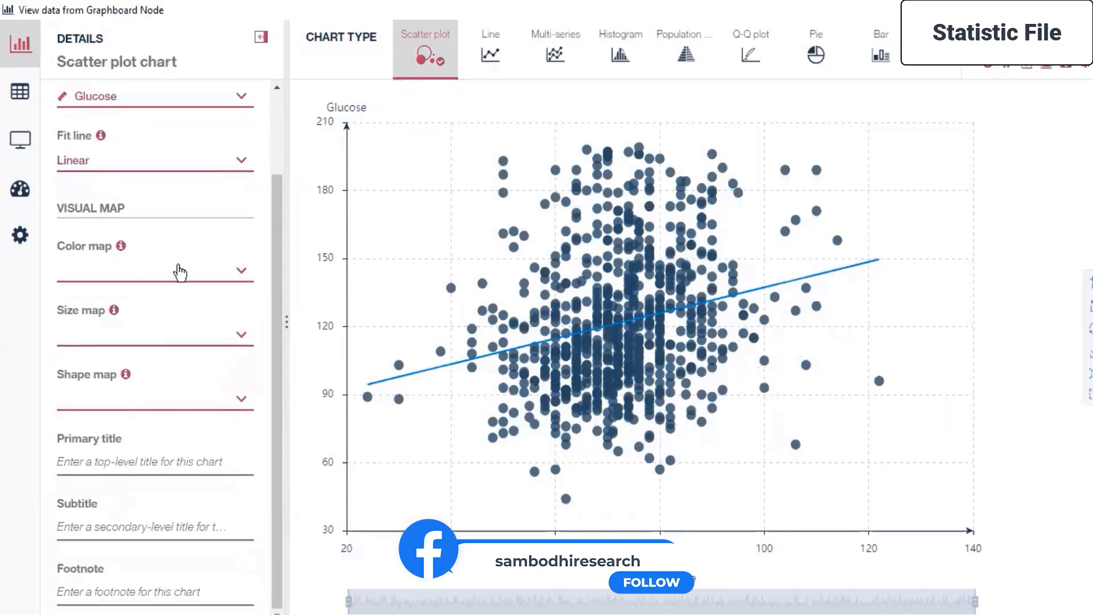
left_click(196, 274)
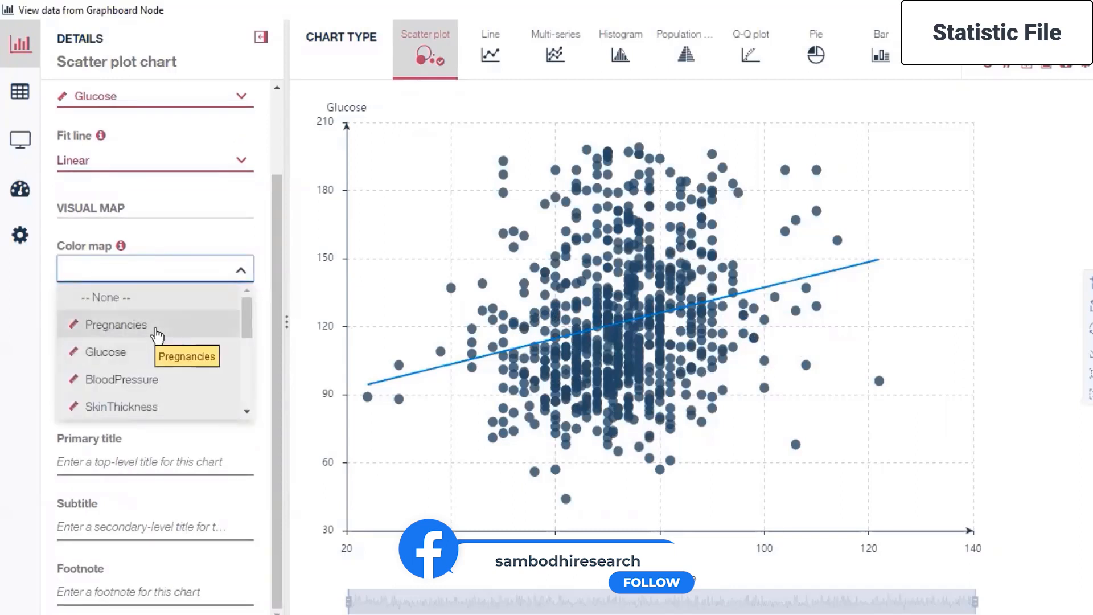
left_click(147, 358)
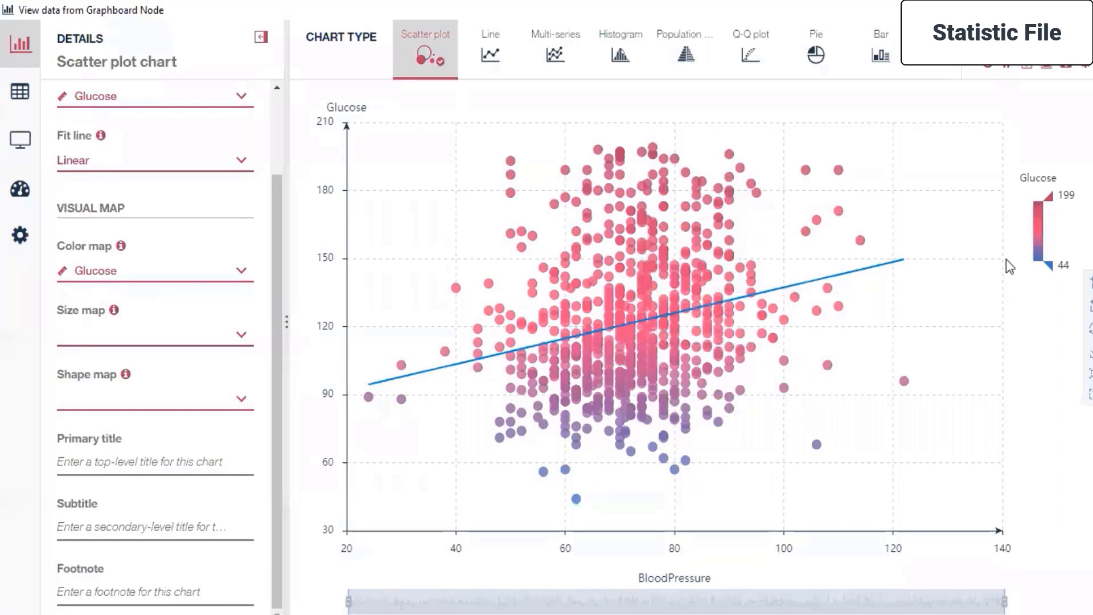
Set the scatter plot's size map to BloodPressure and its shape map to Sex.
left_click(197, 335)
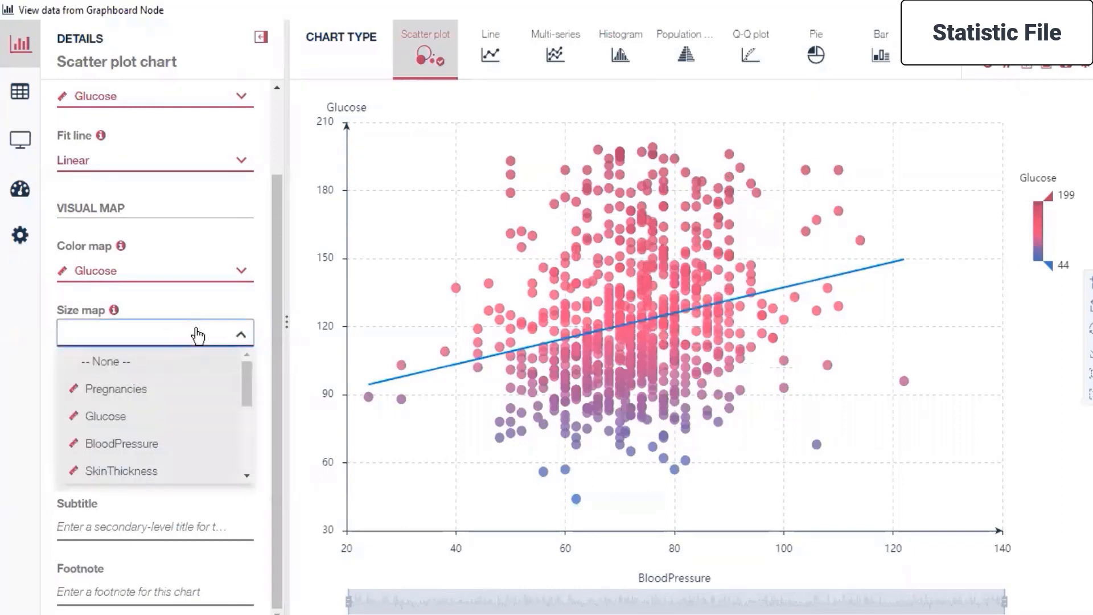
left_click(161, 443)
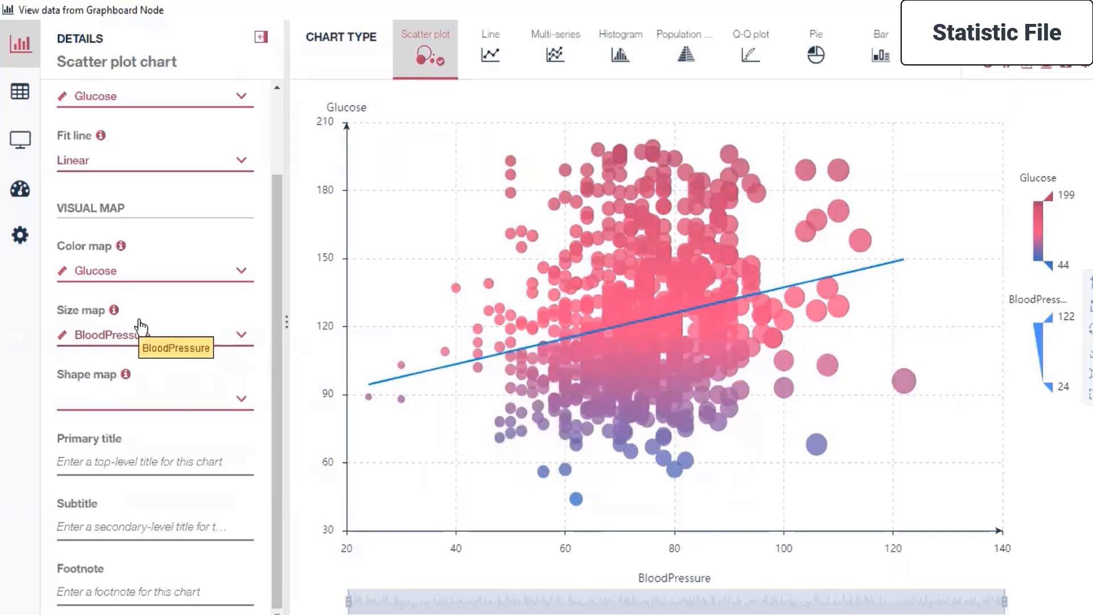
left_click(146, 393)
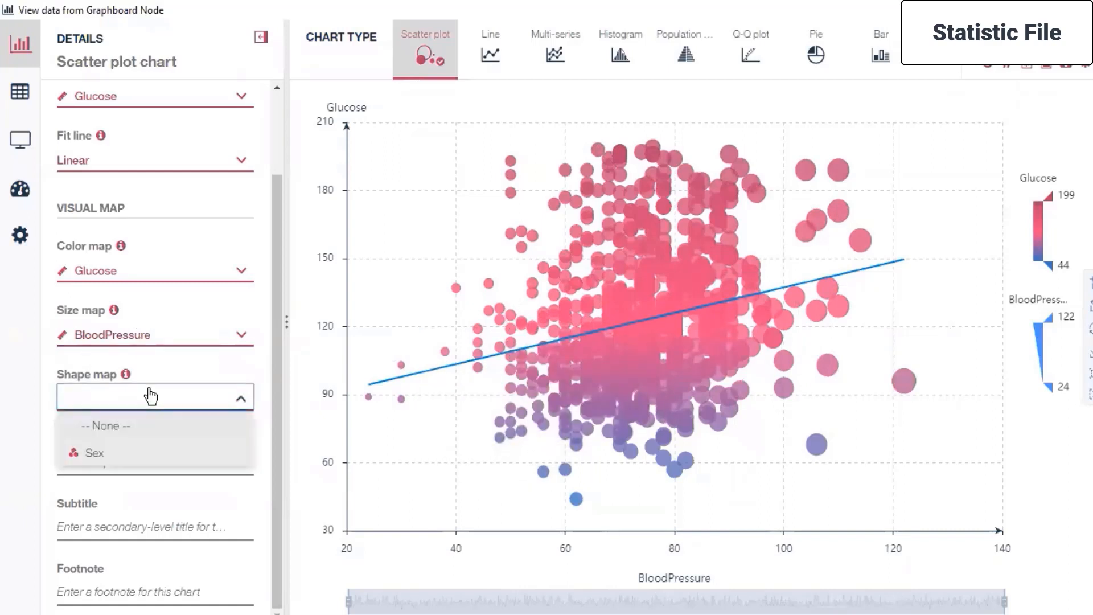
left_click(126, 459)
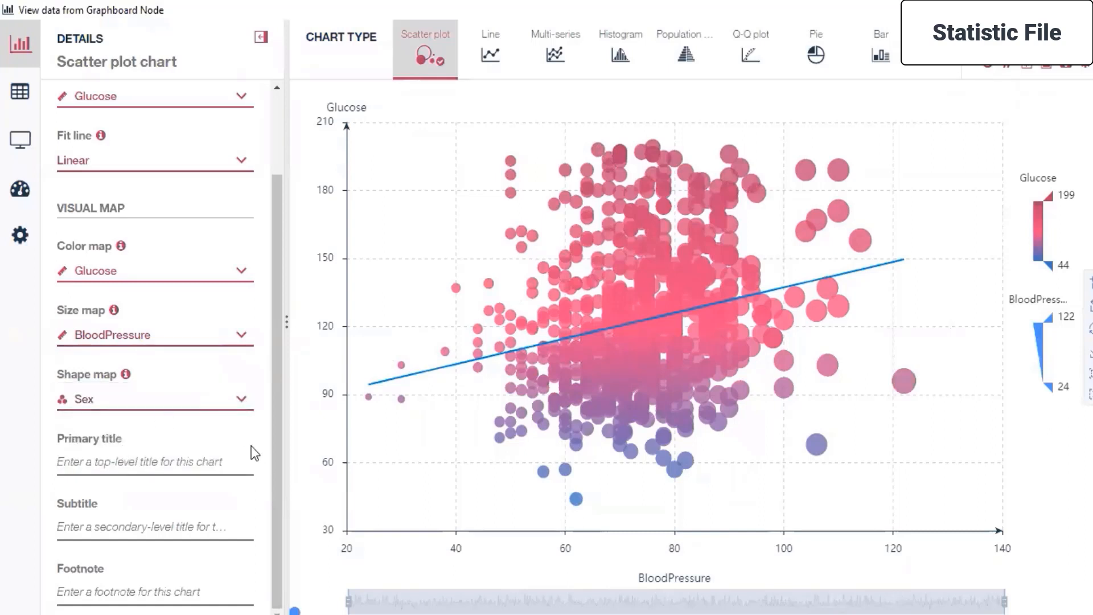
Set the scatter plot's primary title to "Scatter Plot for Glucose v/s Blood Pressure".
left_click(151, 468)
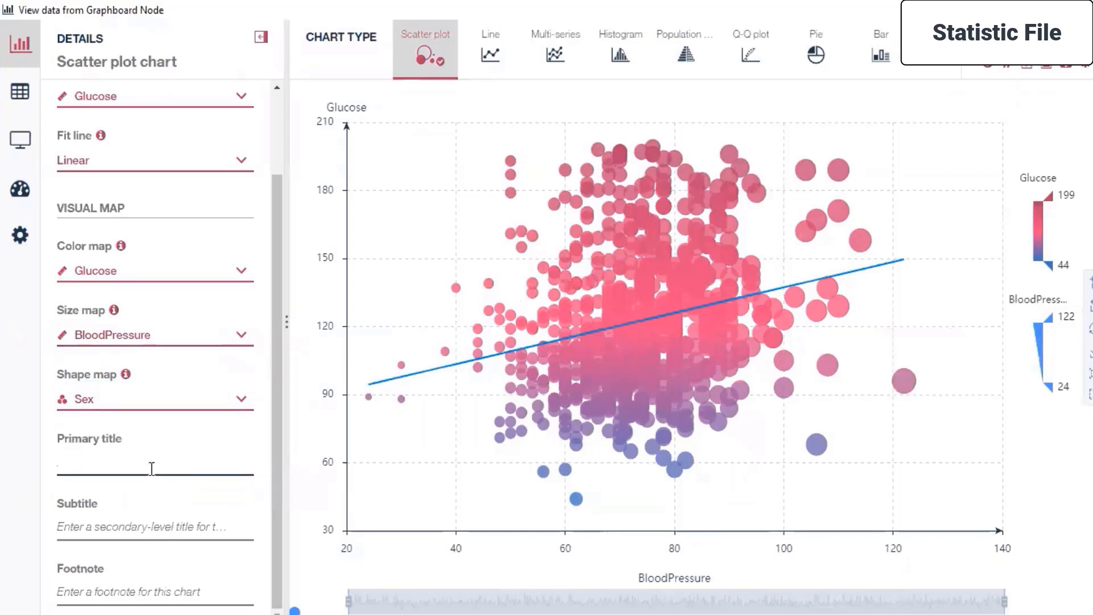
left_click(182, 527)
left_click(170, 593)
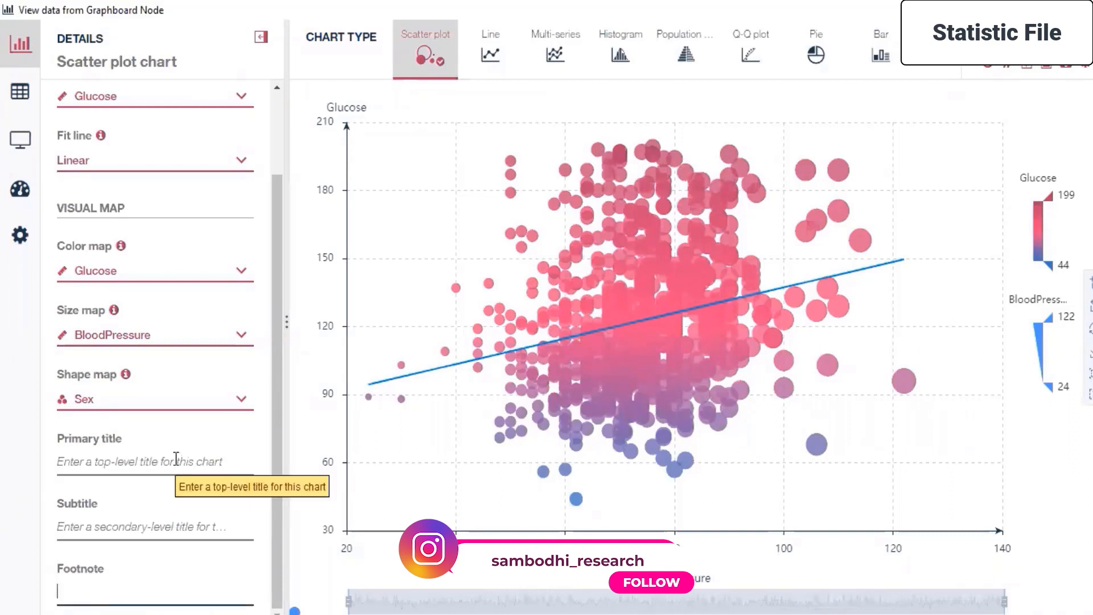
left_click(176, 458)
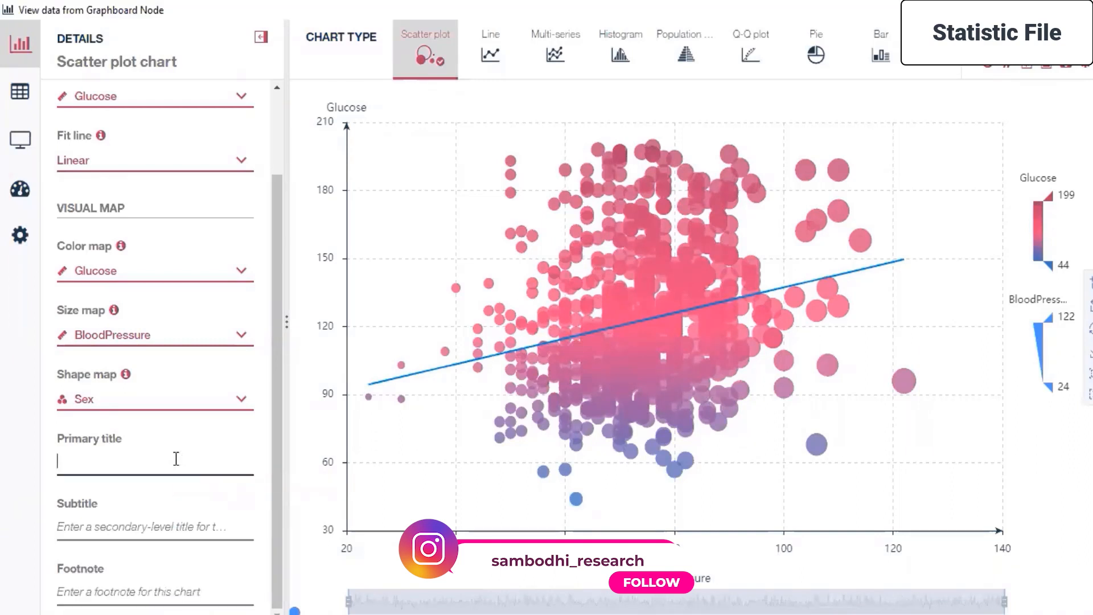
type("Sc")
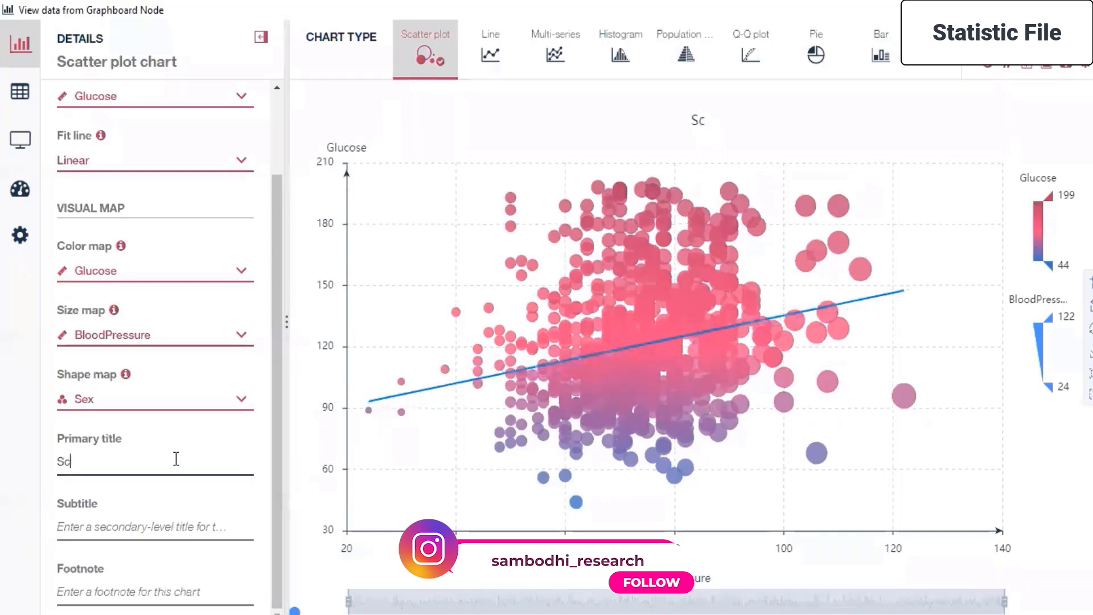
type("atter Plot ")
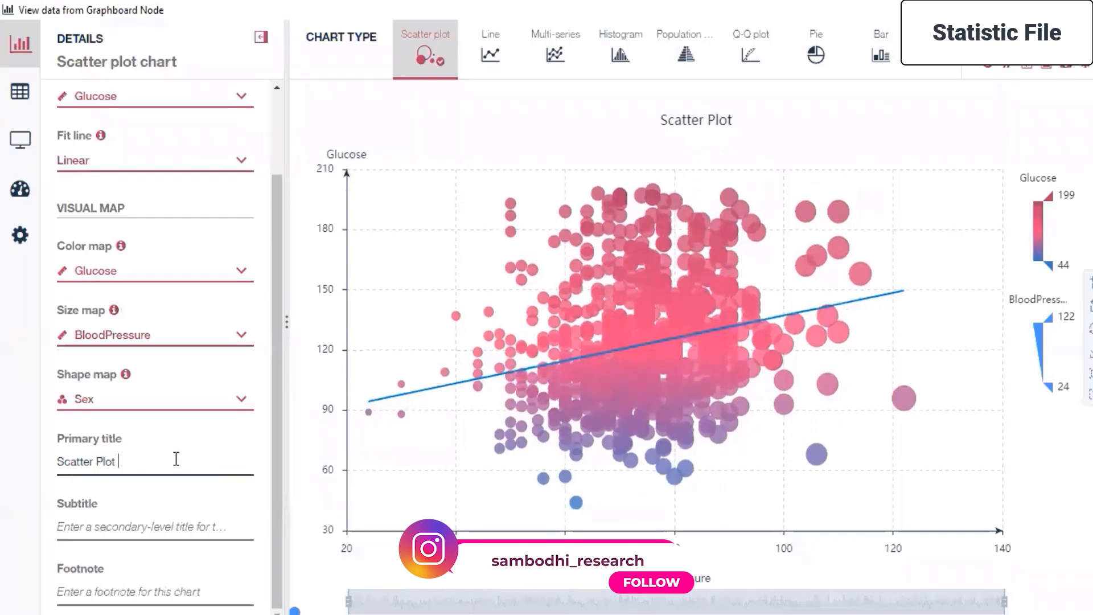
type("for ")
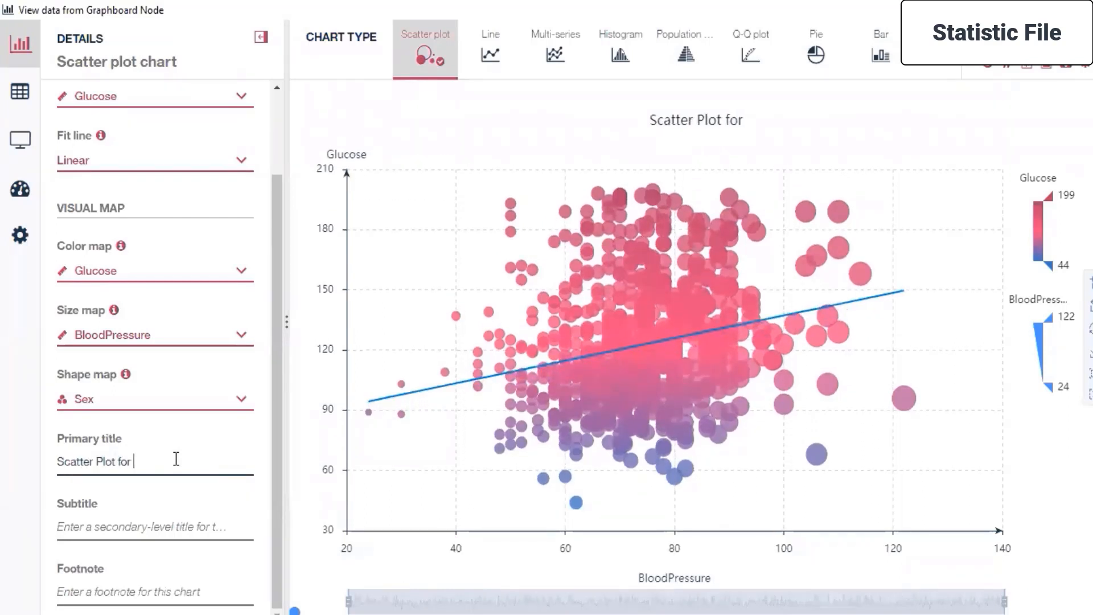
type("Glu")
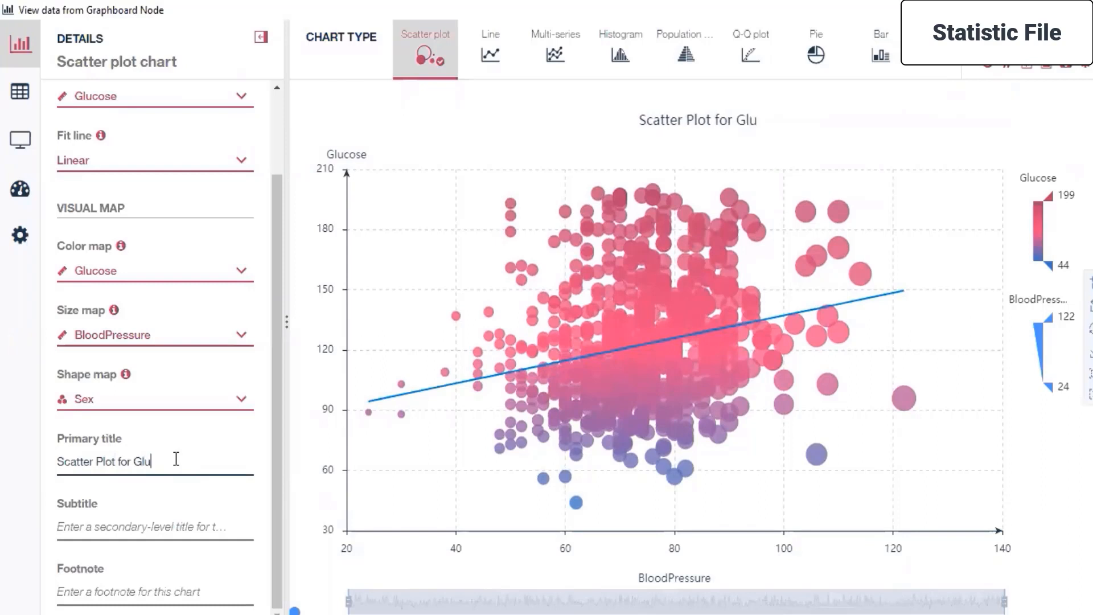
type("cose v/s ")
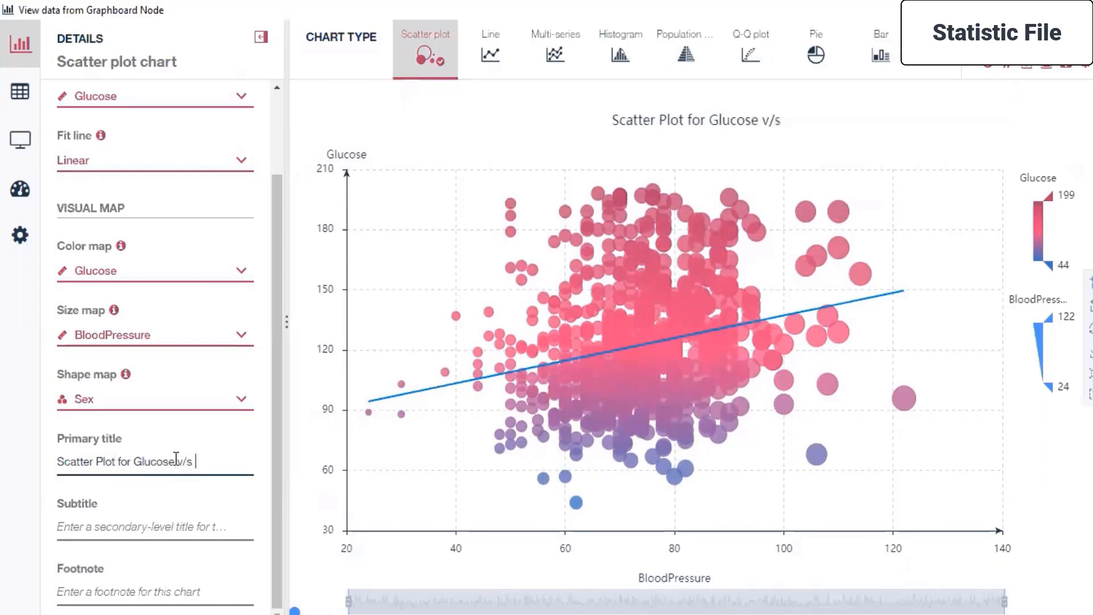
type("BP")
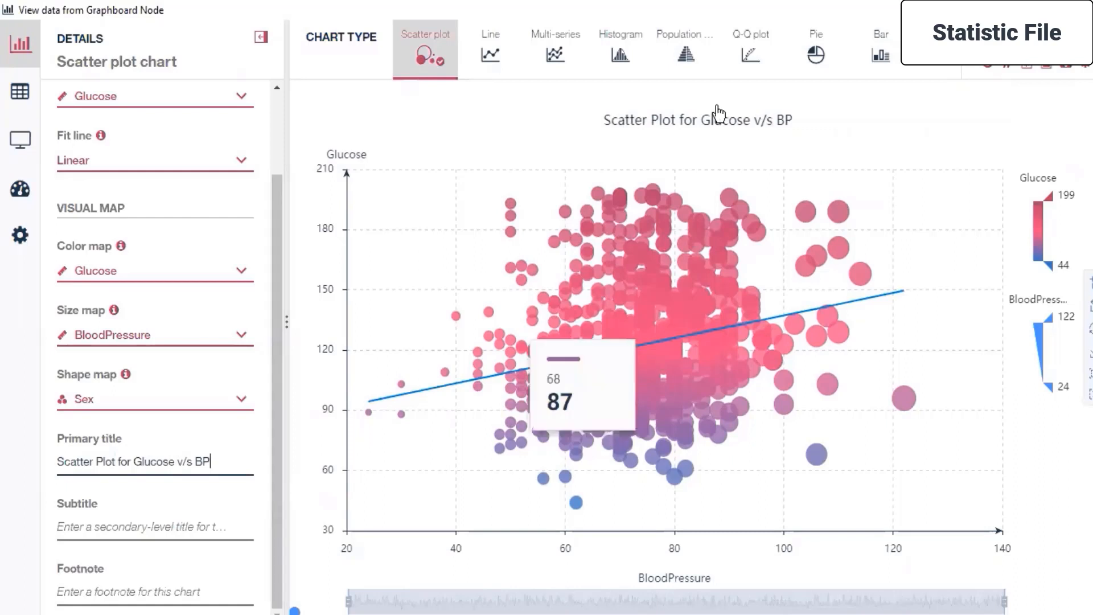
key("BackSpace")
type("lood ")
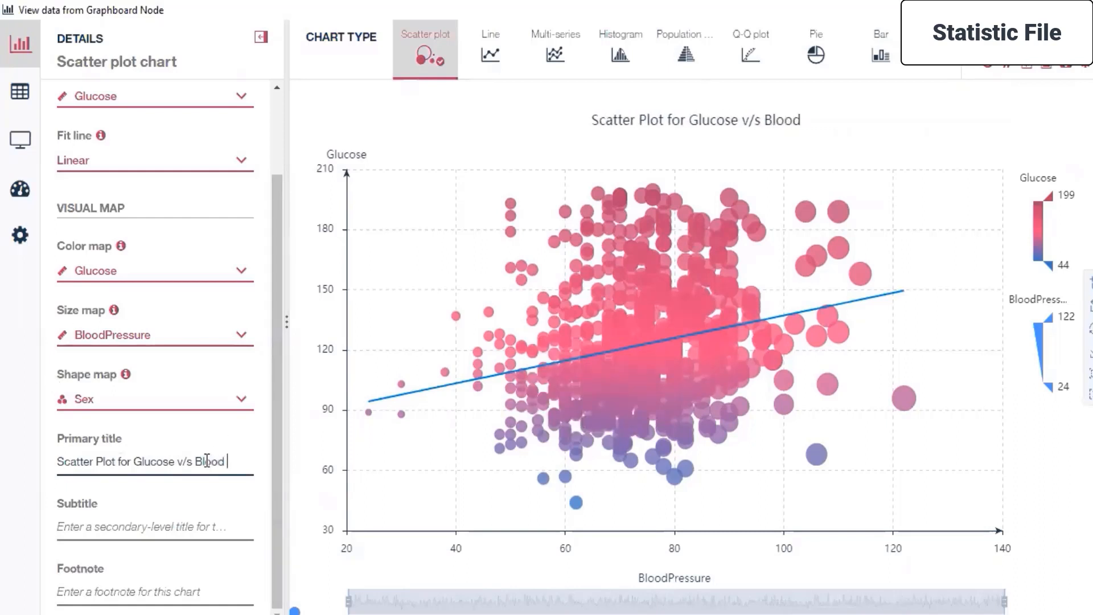
type("Pressure")
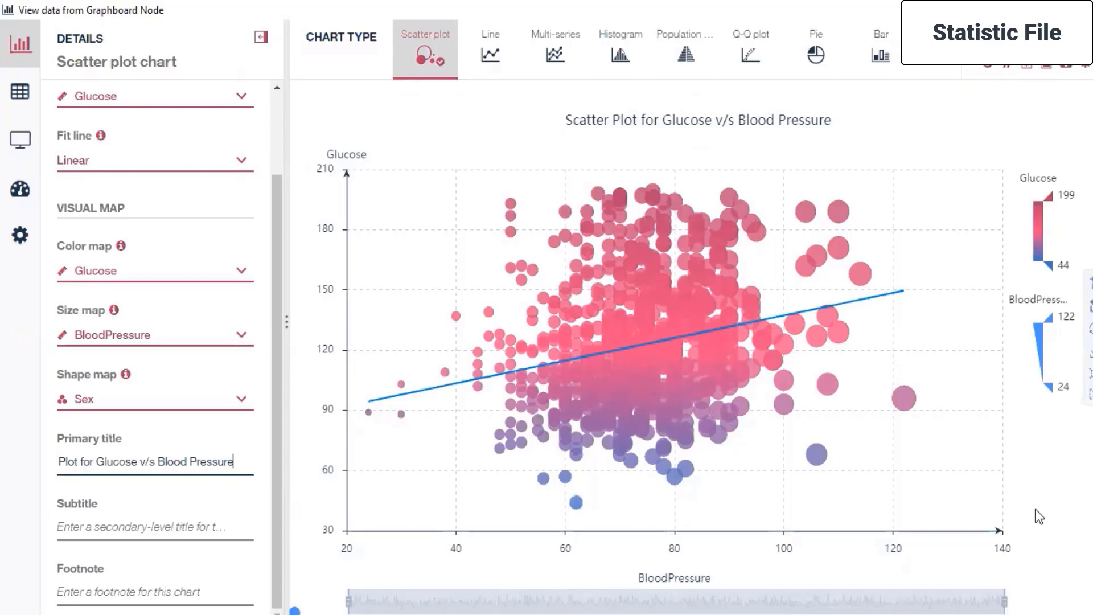
left_click(1013, 498)
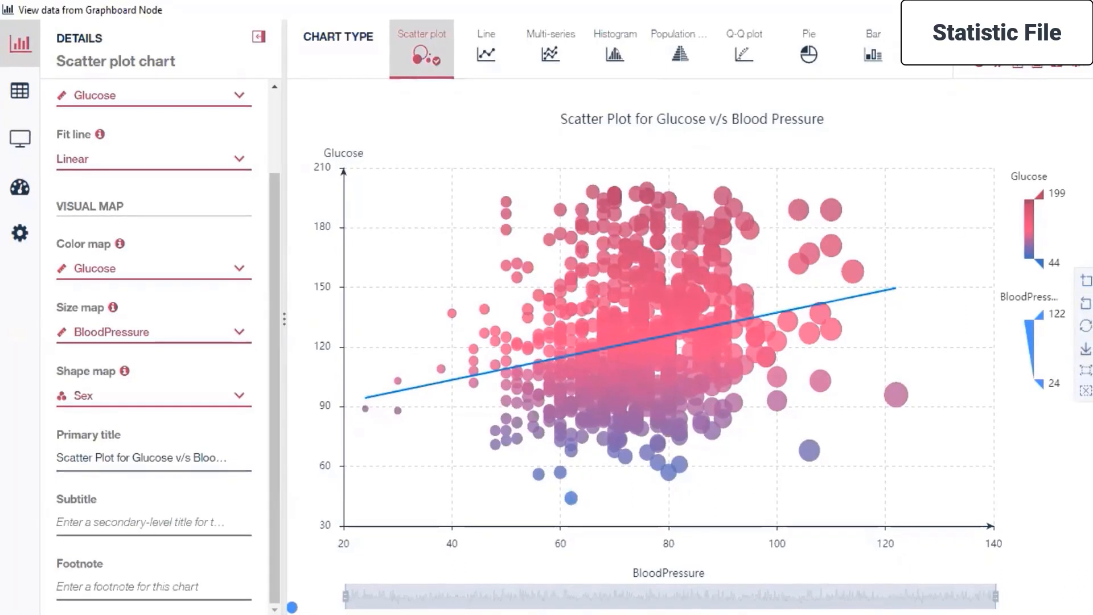
Save the chart image as dataview-vis in the Day 3 folder of SPSS MODELLER on the Desktop.
left_click(1038, 63)
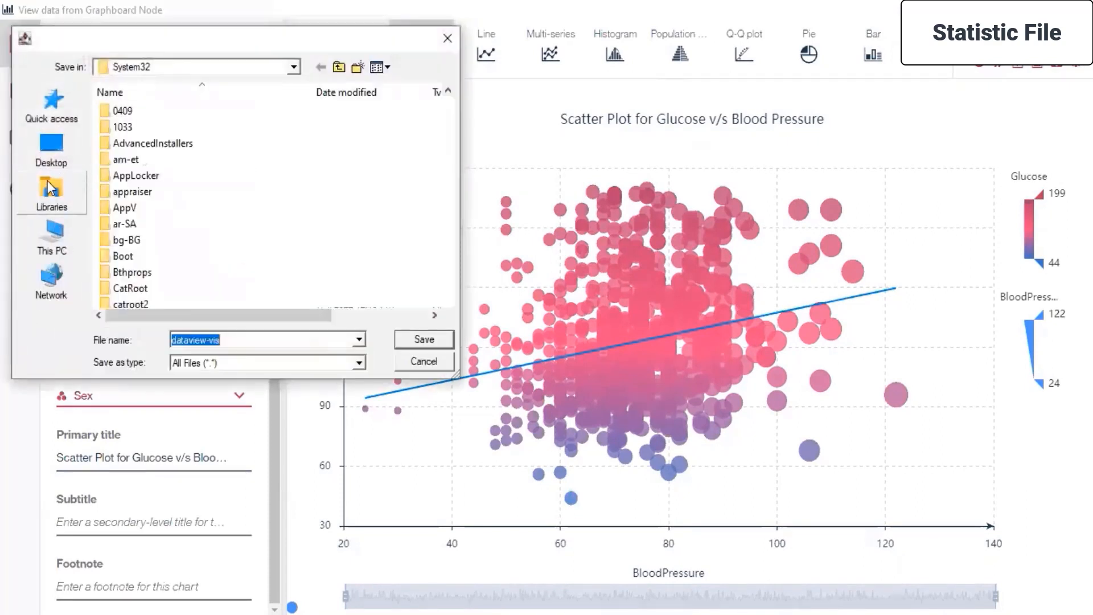
left_click(57, 150)
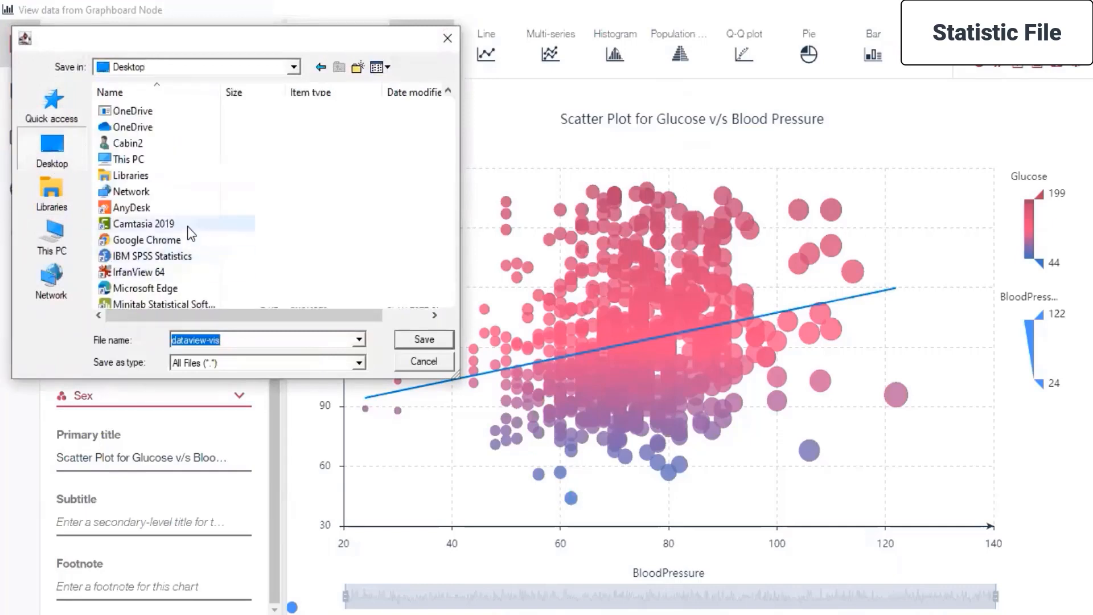
scroll(190, 234, "down", 4)
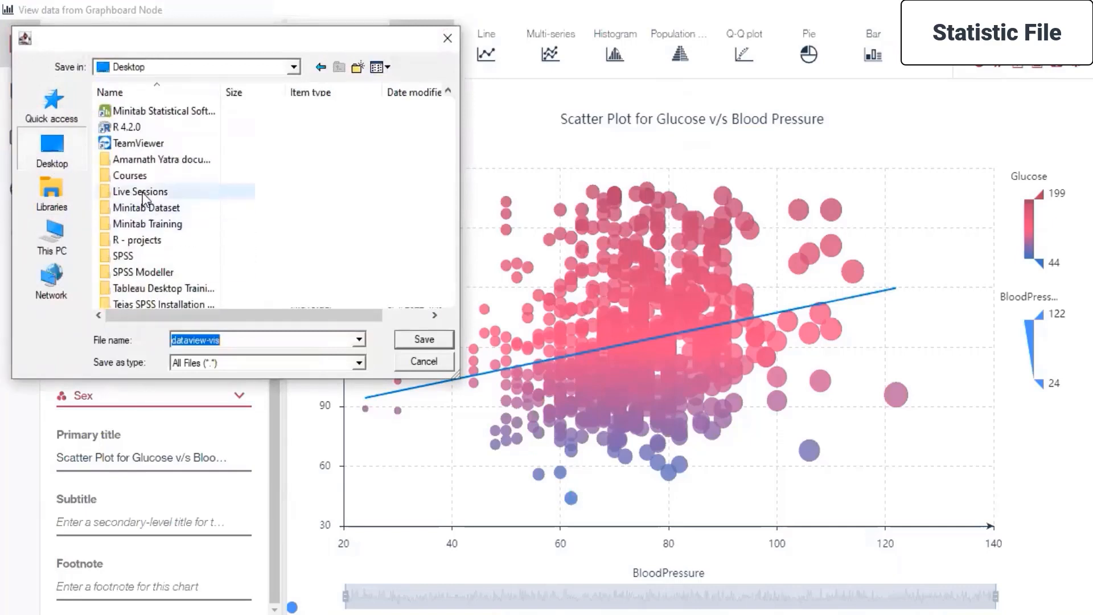
double_click(144, 197)
double_click(128, 209)
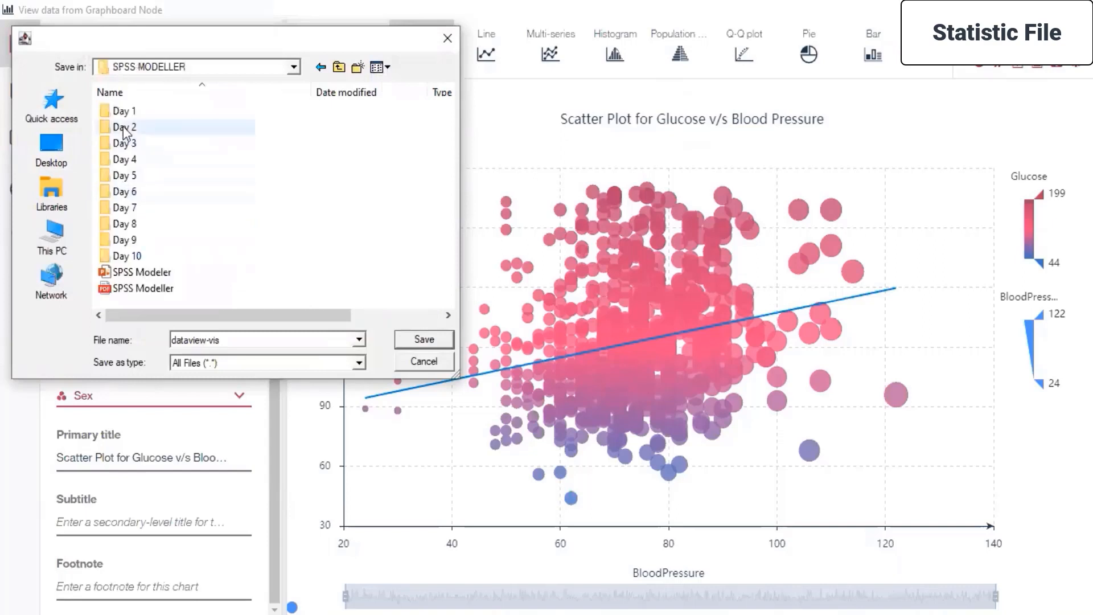
double_click(126, 143)
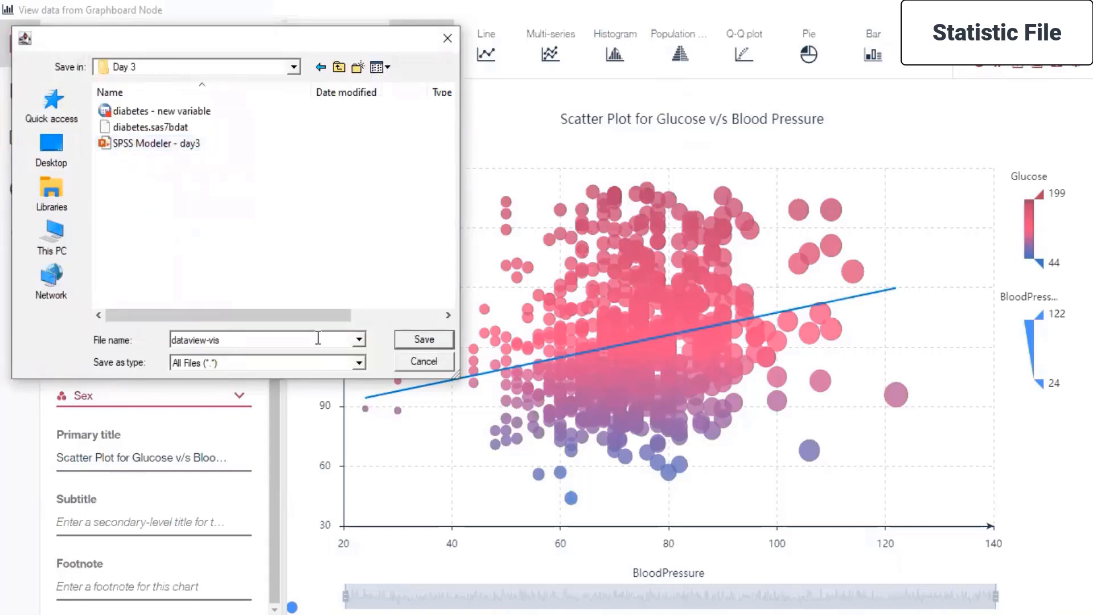
left_click(410, 341)
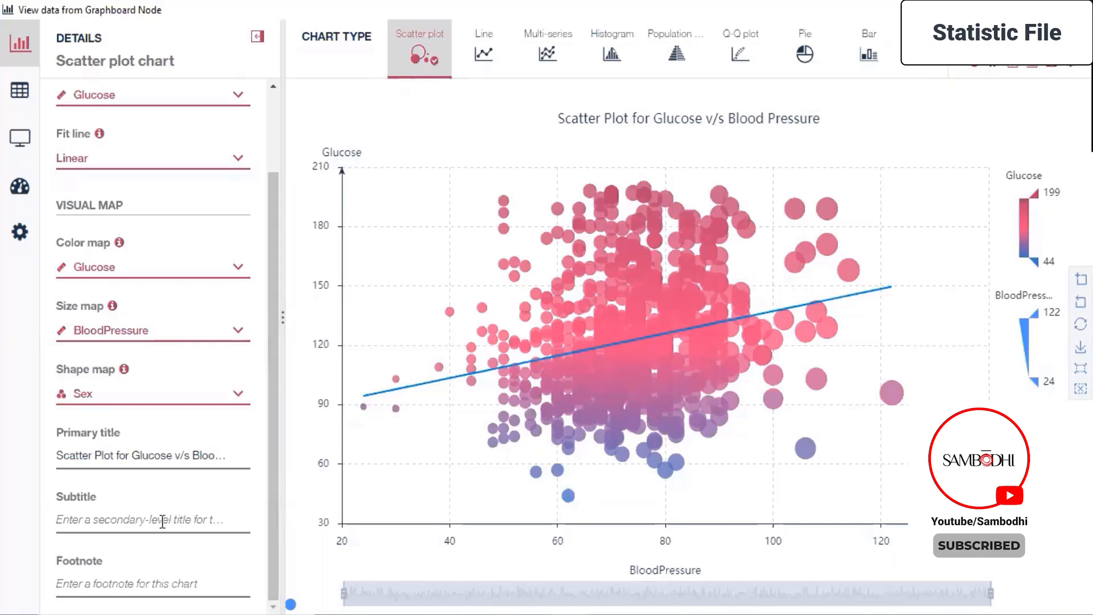
Give the scatter plot the subtitle "diabetics analytics" and the footnote "Upward trending".
left_click(162, 521)
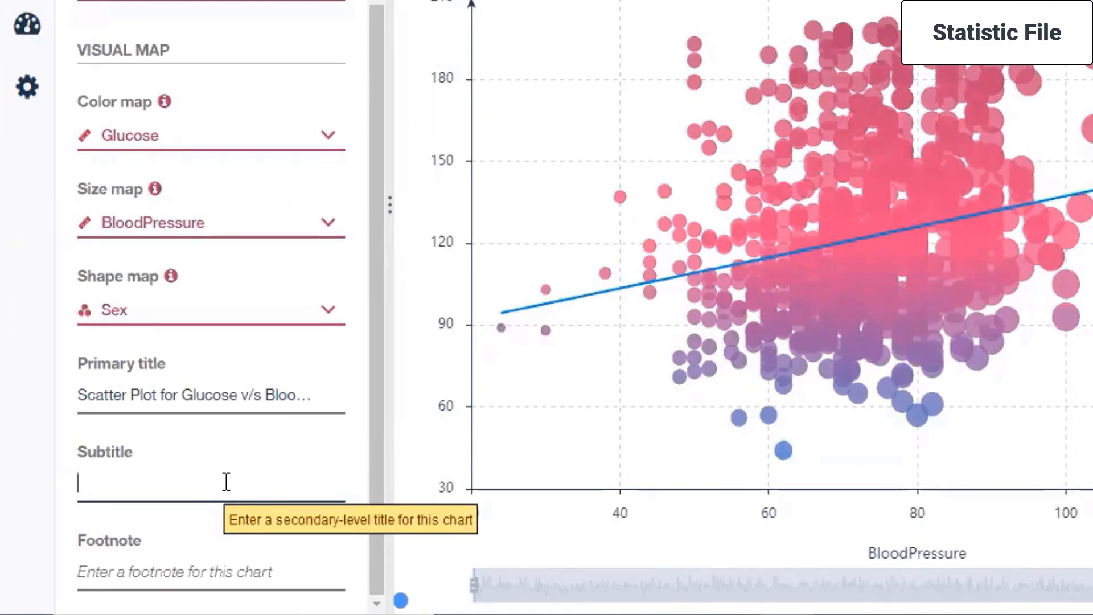
type("diabetics")
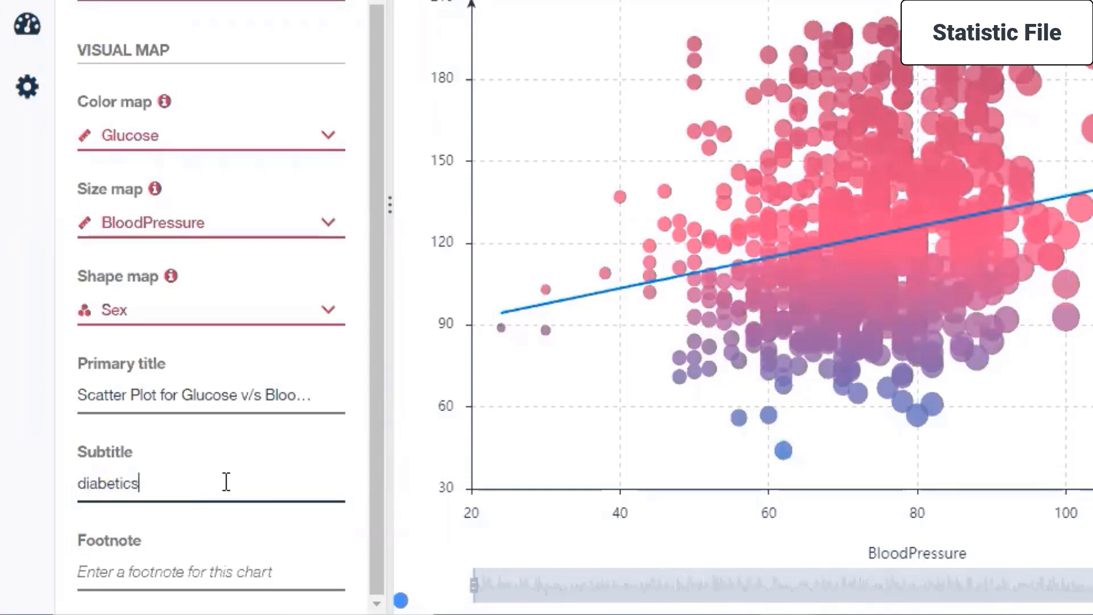
type("analytics")
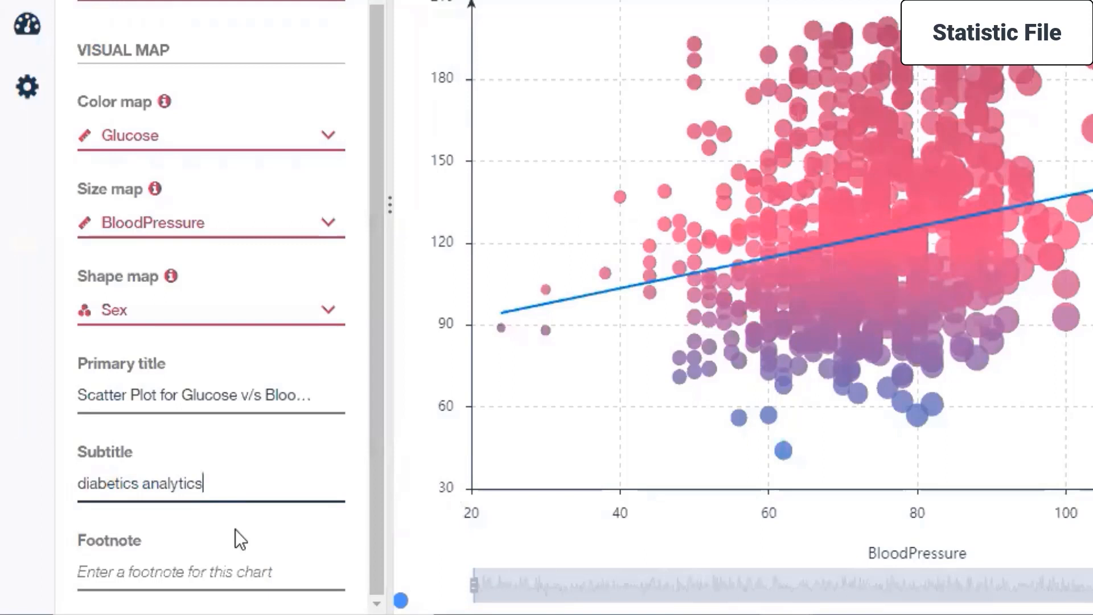
left_click(167, 571)
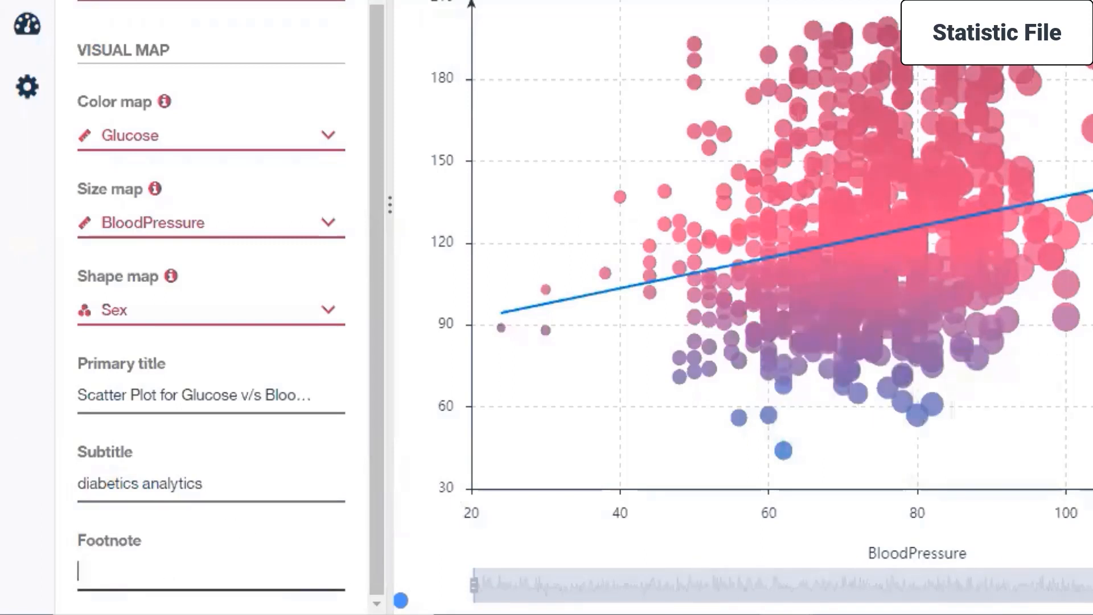
type("Upward trending")
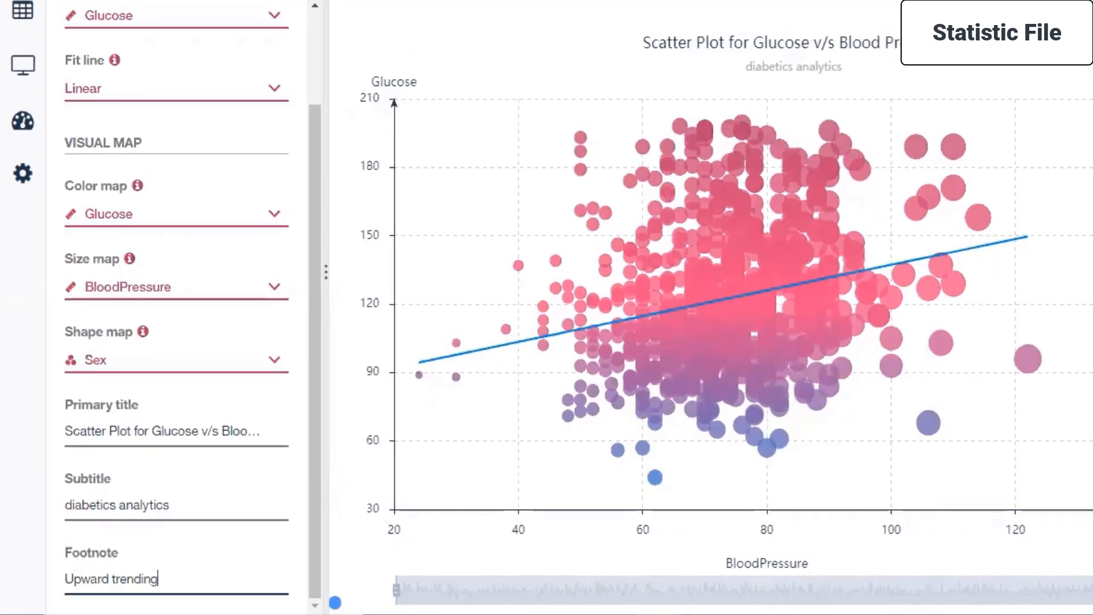
key("Tab")
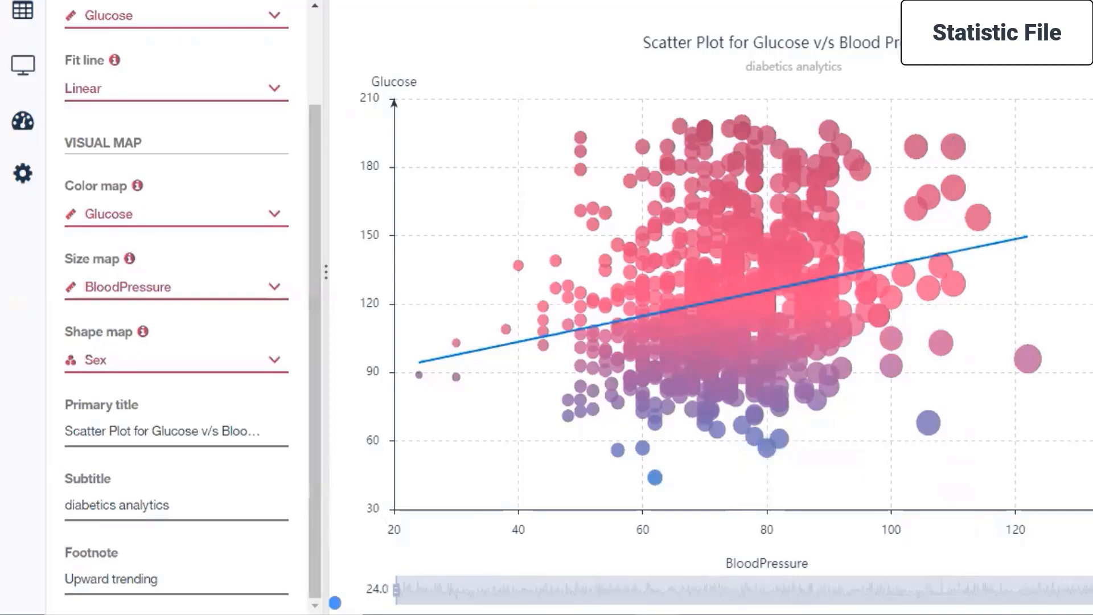
left_click_drag(398, 590, 340, 605)
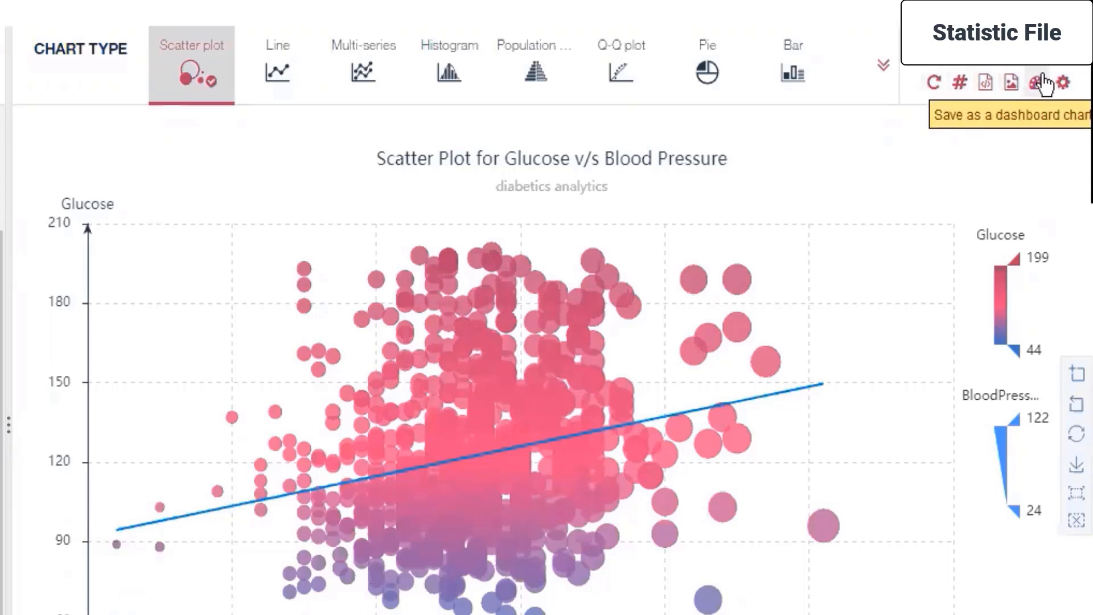
View the global visualization preferences without changing them, and save the scatter plot as a dashboard chart.
left_click(1062, 83)
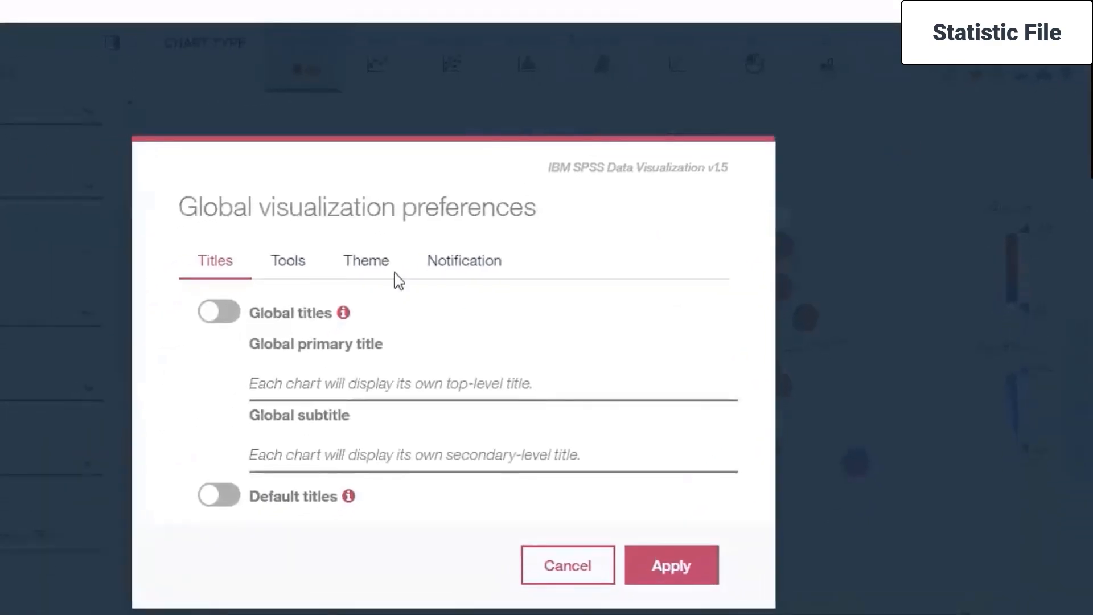
left_click(576, 567)
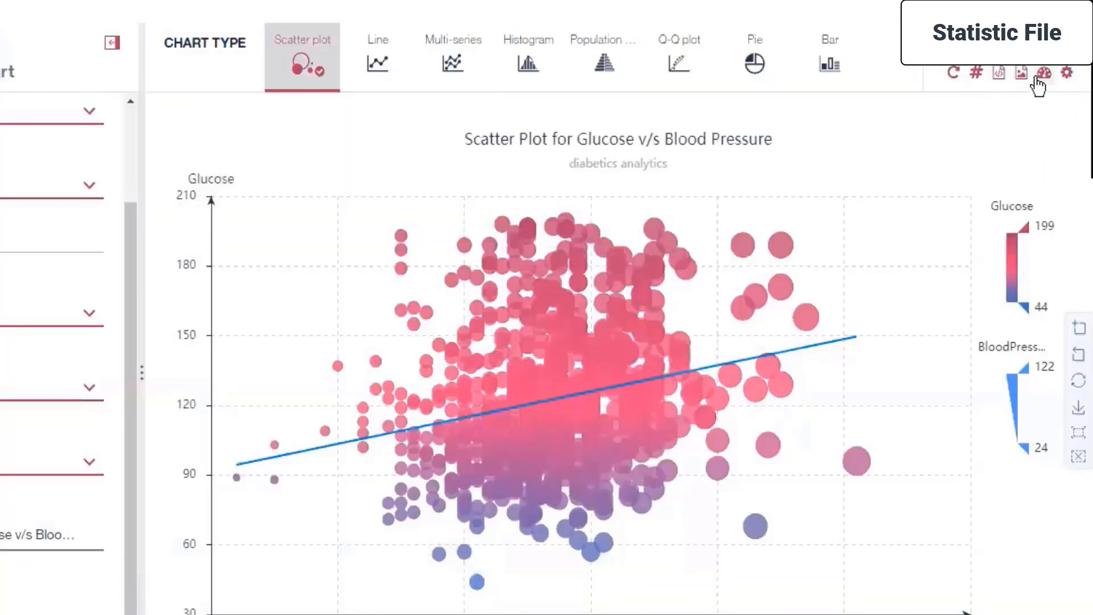
left_click(1044, 74)
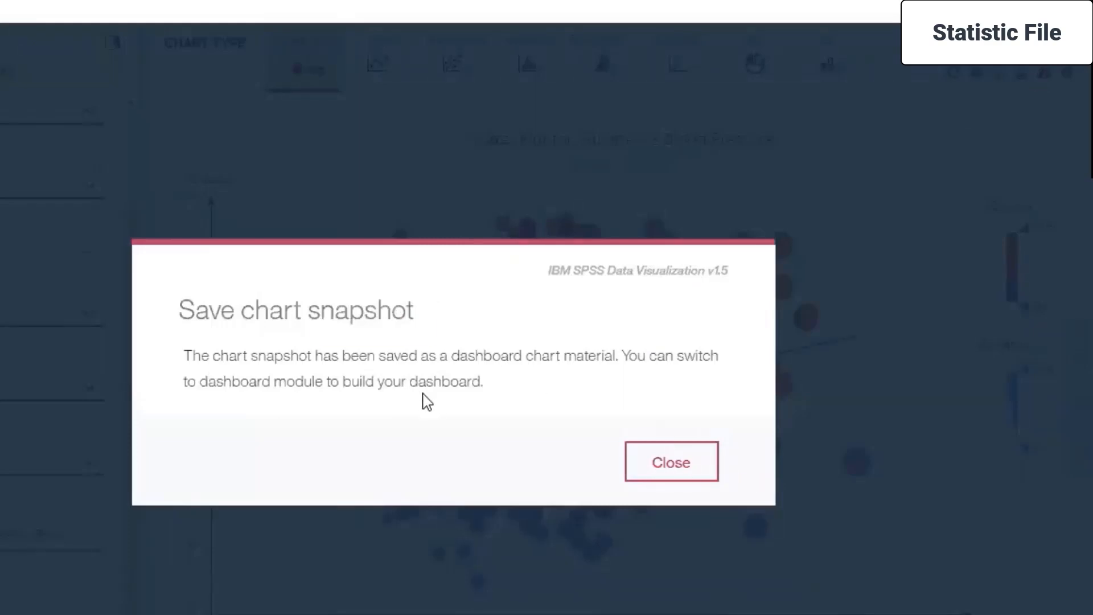
left_click(663, 475)
View the Dashboard templates and the language, UI skin and theme preferences, and return to the scatter plot.
left_click(20, 188)
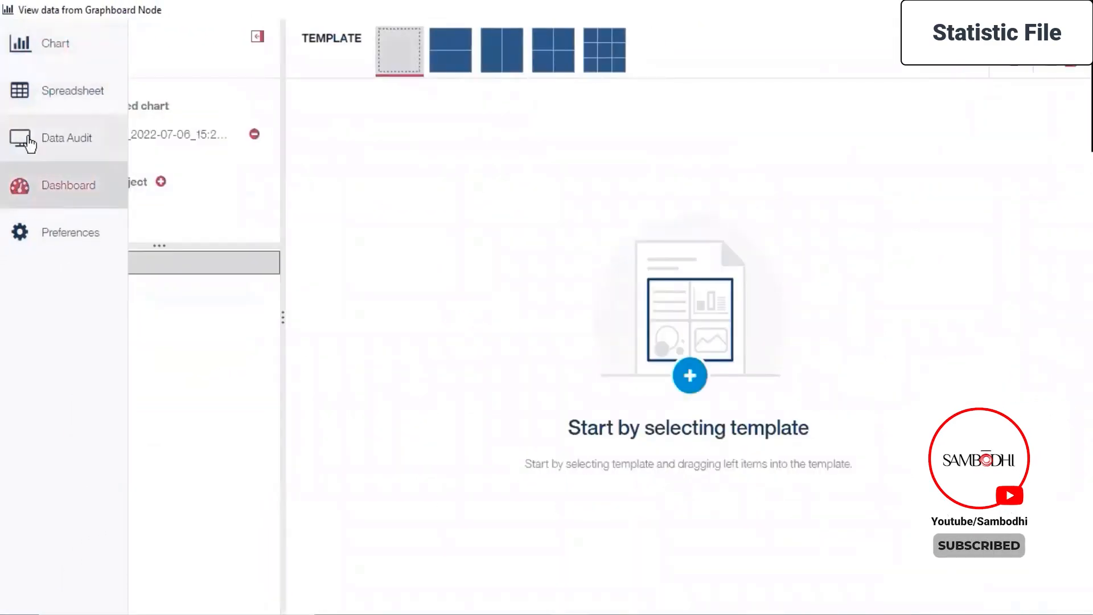
left_click(25, 50)
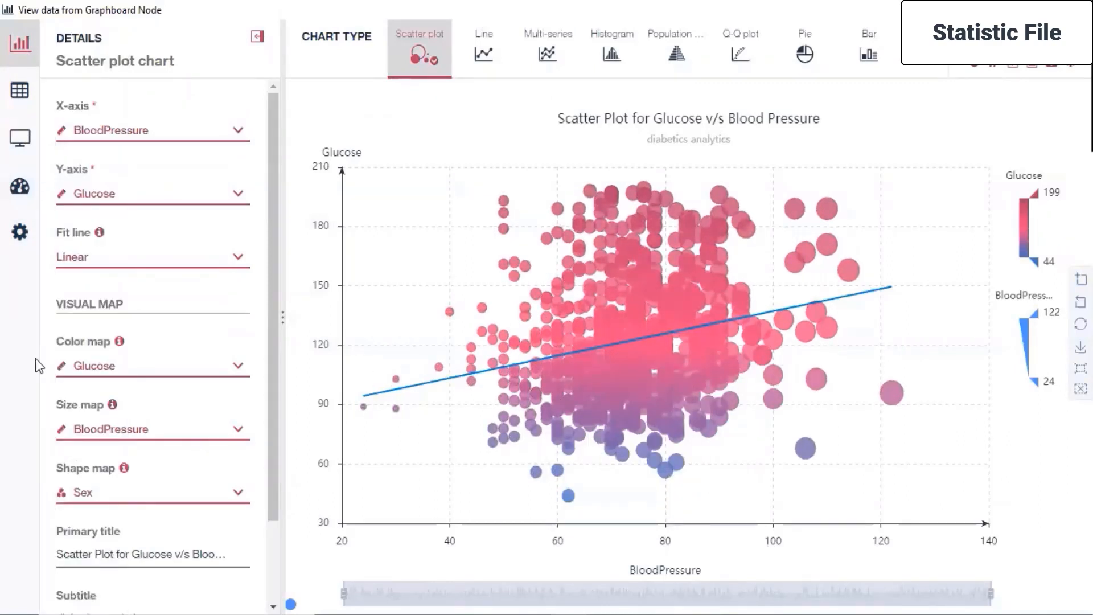
mouse_move(5, 354)
left_click(25, 232)
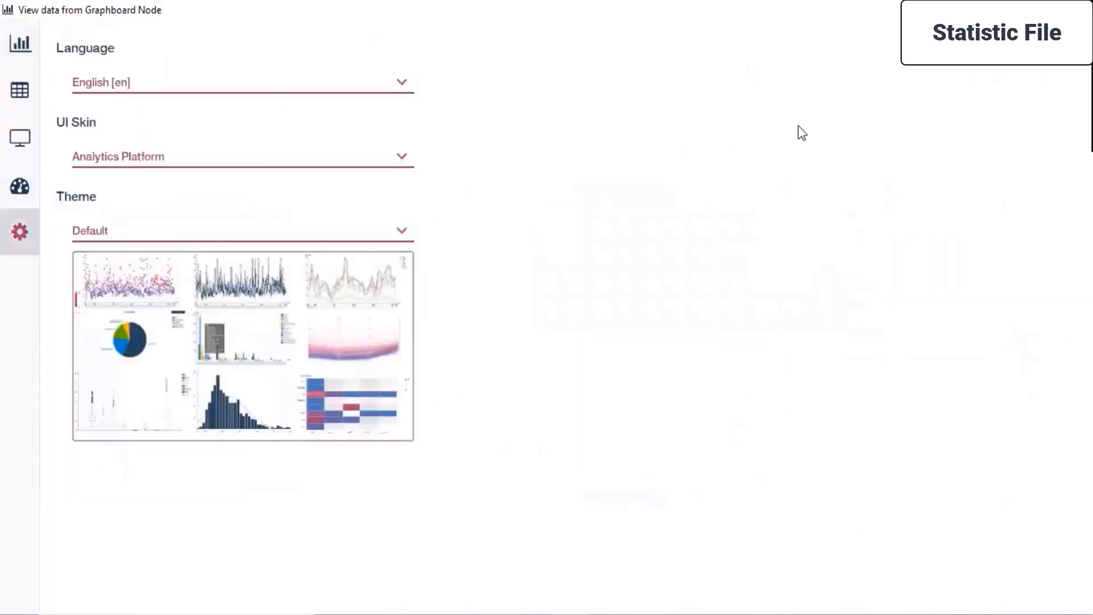
mouse_move(26, 91)
left_click(35, 45)
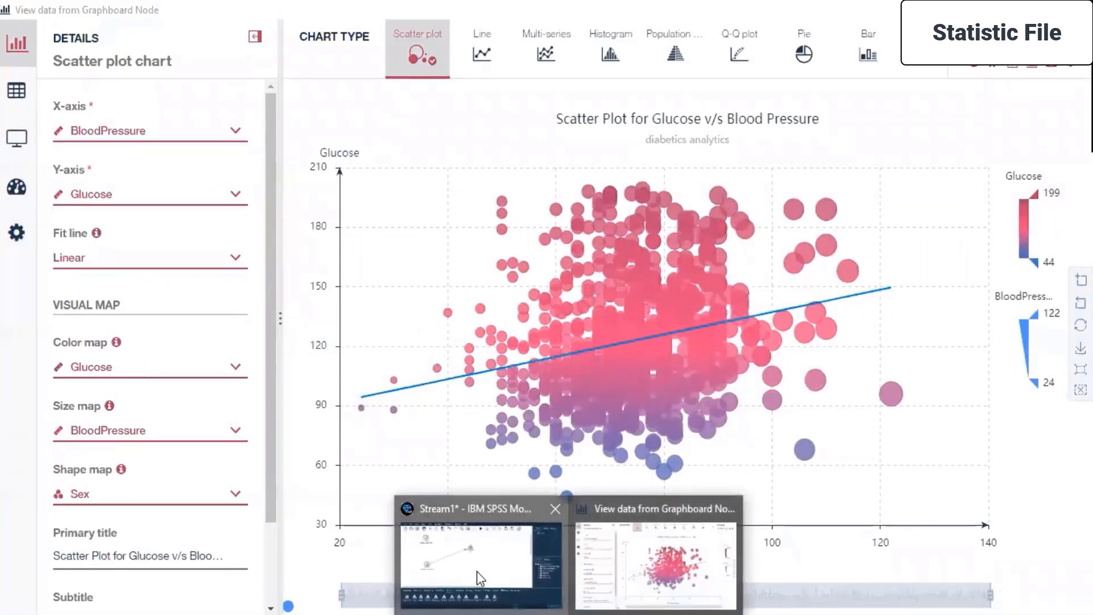
Switch to the stream window and start saving Stream1 under a chosen name and location.
left_click(478, 575)
left_click(1025, 91)
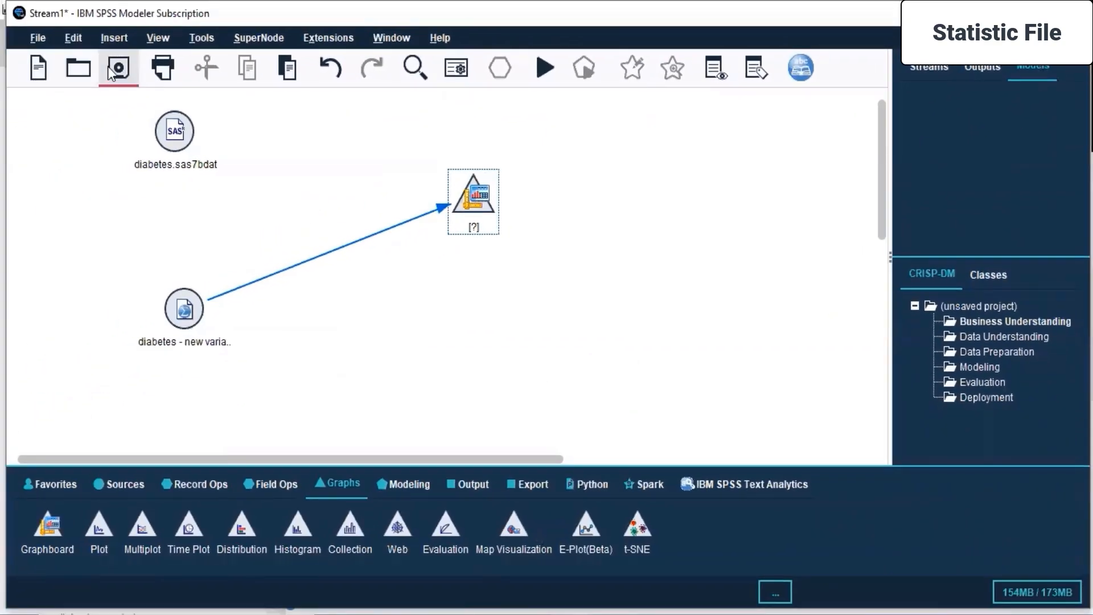
left_click(111, 74)
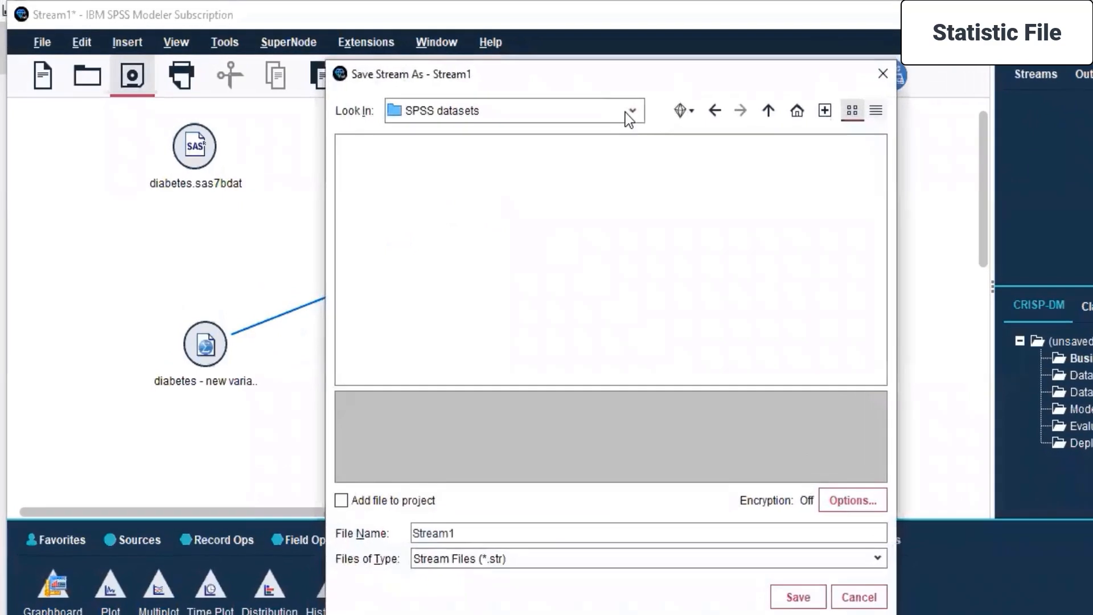
left_click(629, 112)
left_click(488, 220)
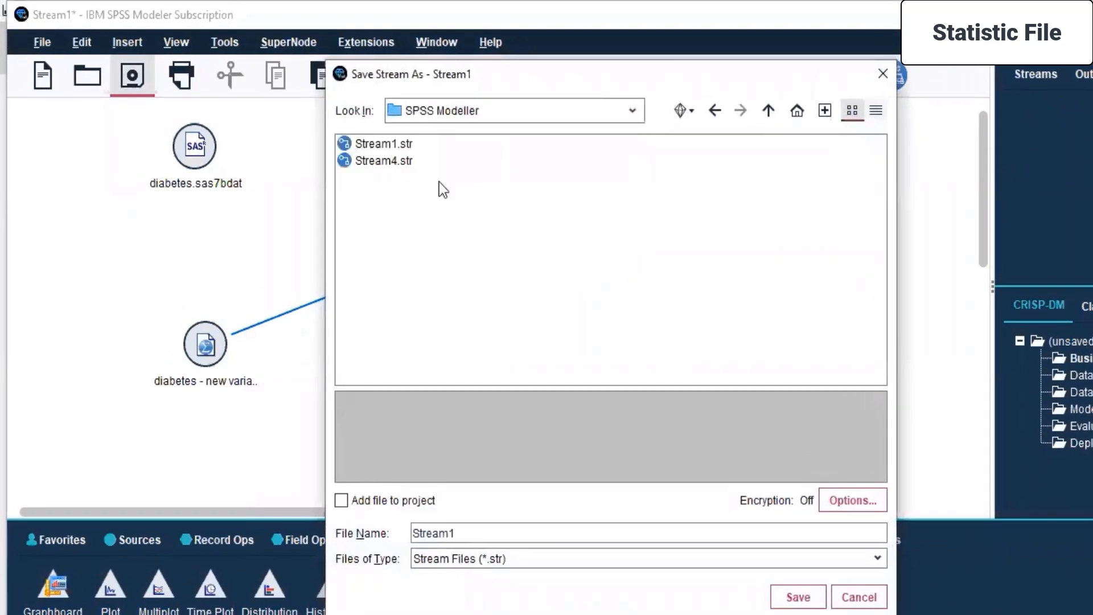
left_click(604, 115)
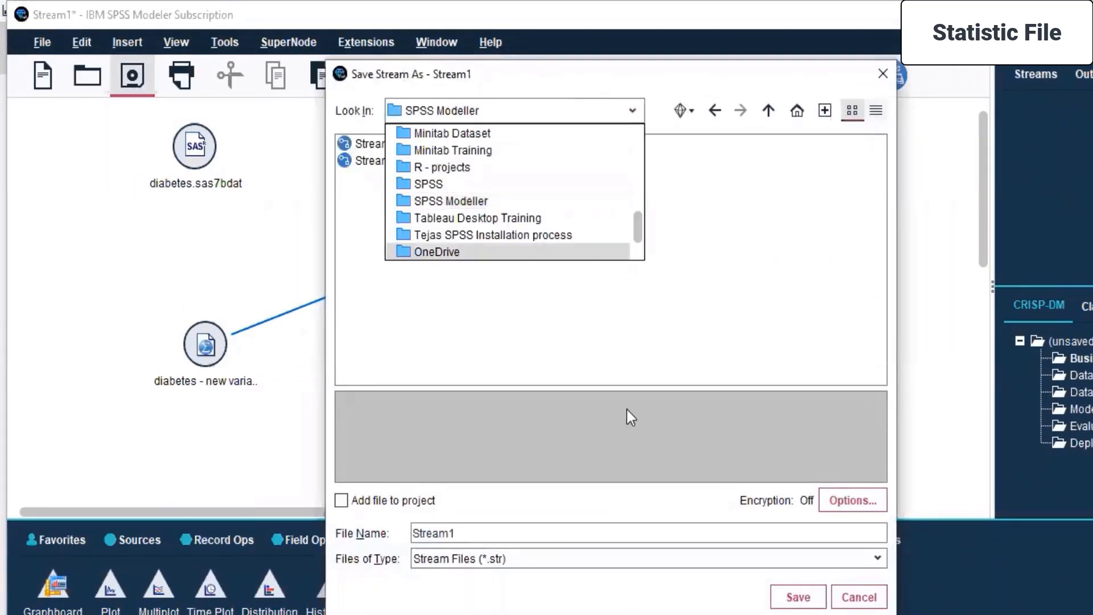
left_click(628, 566)
left_click(626, 555)
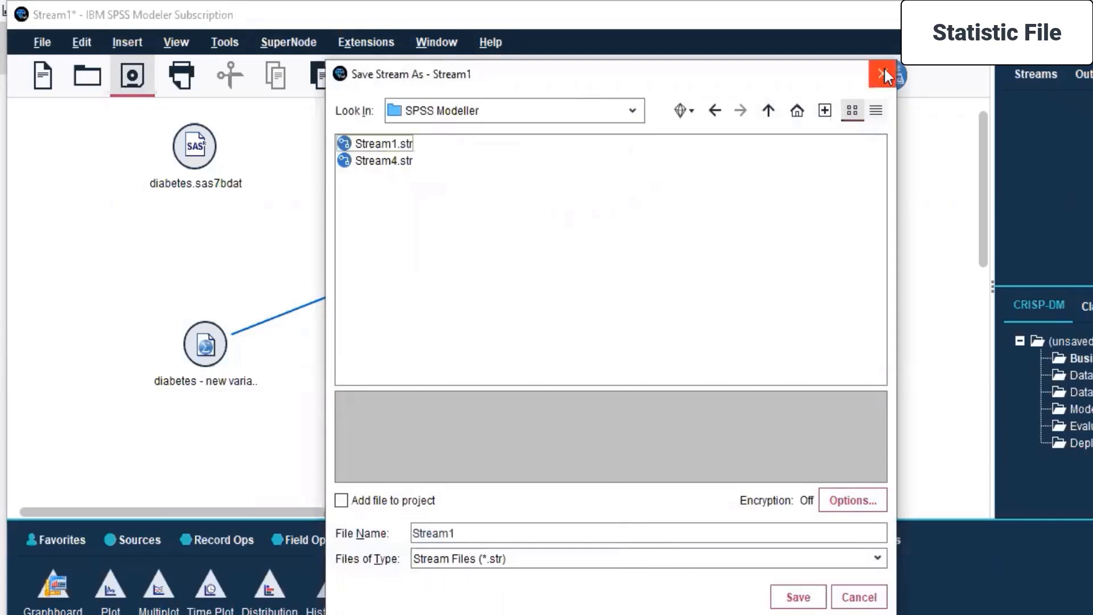
Save the stream as "Medicine - Diabetics" in the Desktop folder Live Sessions > SPSS MODELLER > Day 3.
left_click(632, 112)
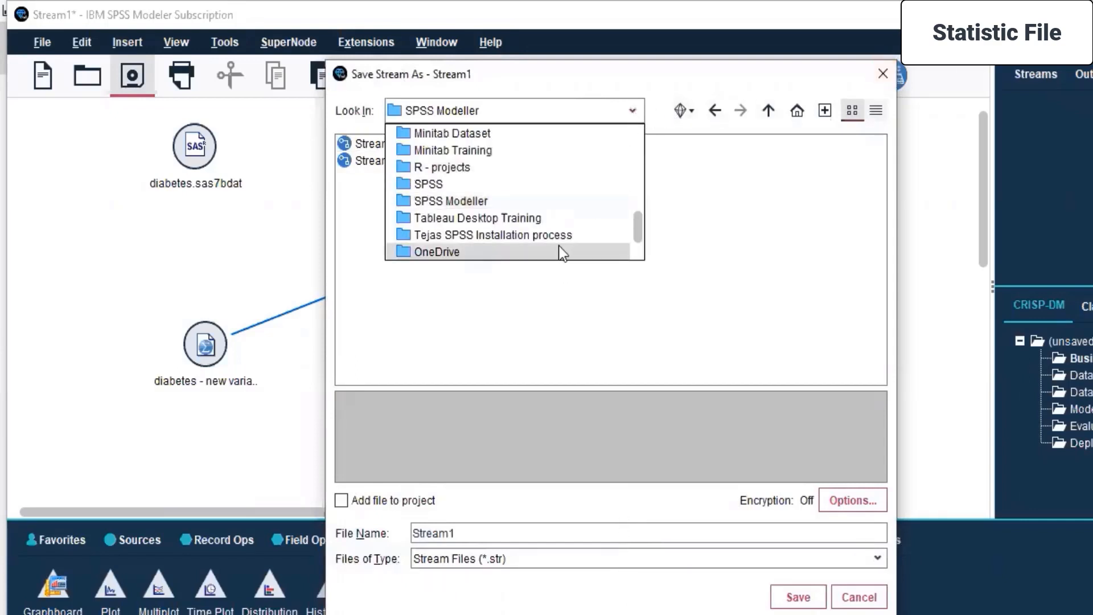
scroll(519, 206, "up", 10)
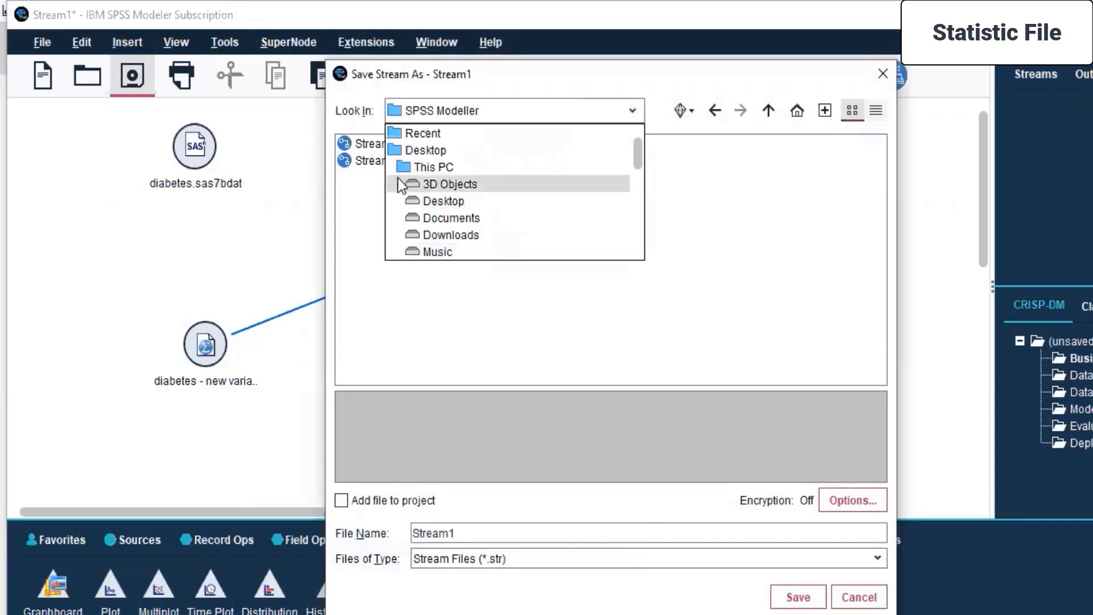
left_click(432, 150)
double_click(375, 281)
double_click(388, 246)
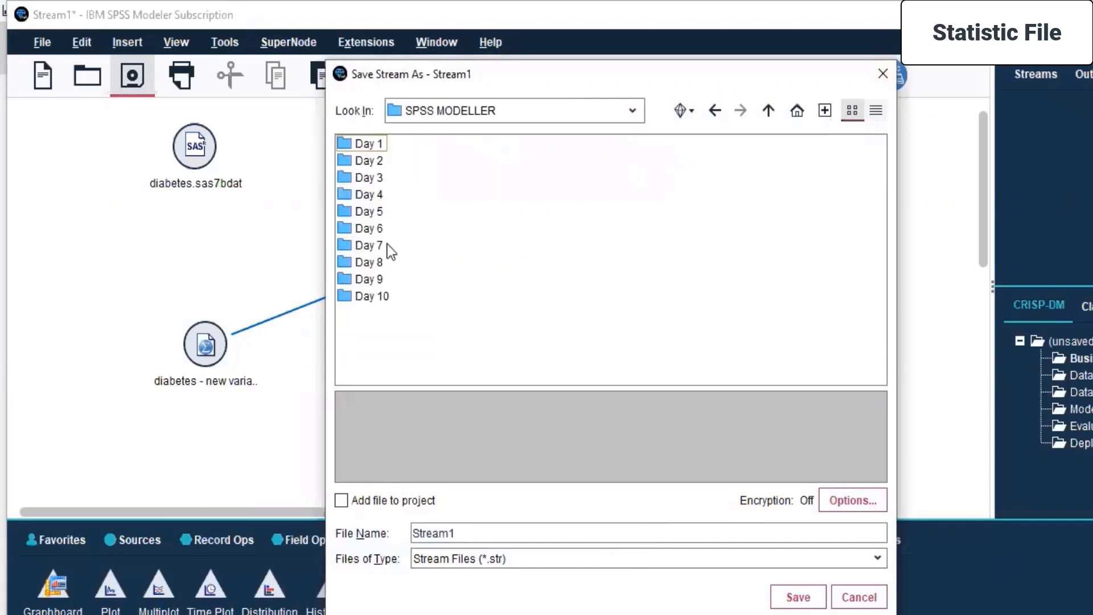
double_click(368, 179)
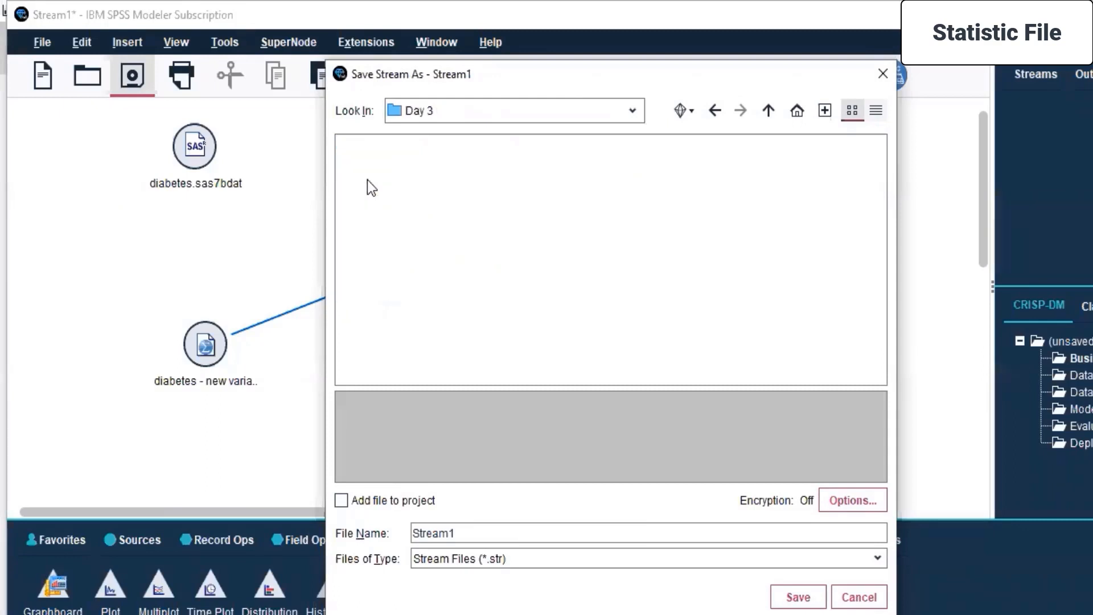
double_click(480, 525)
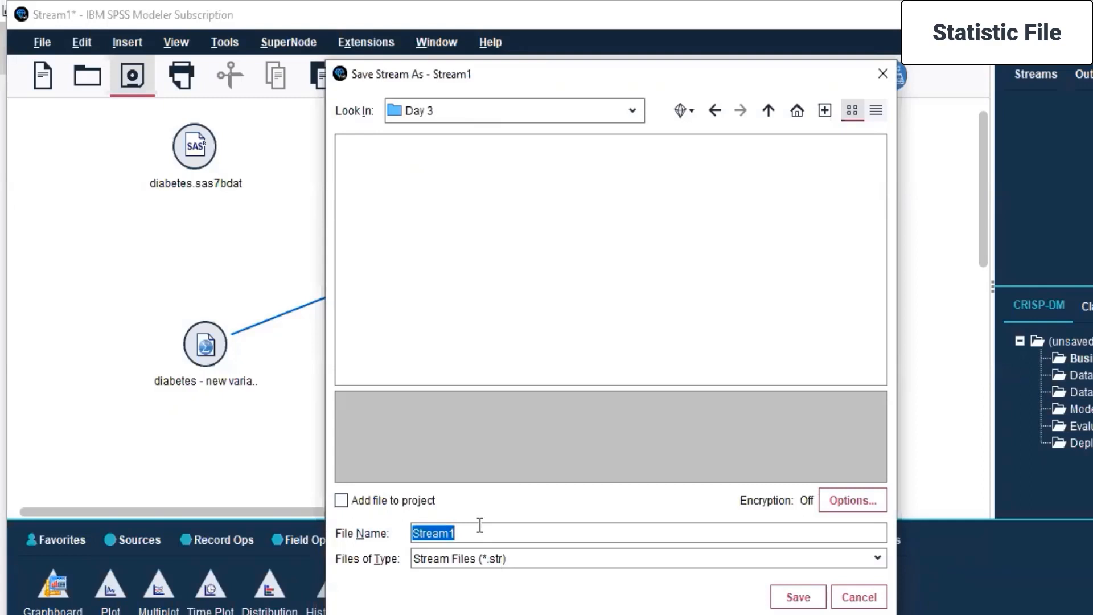
type("Medicine - Diabetics")
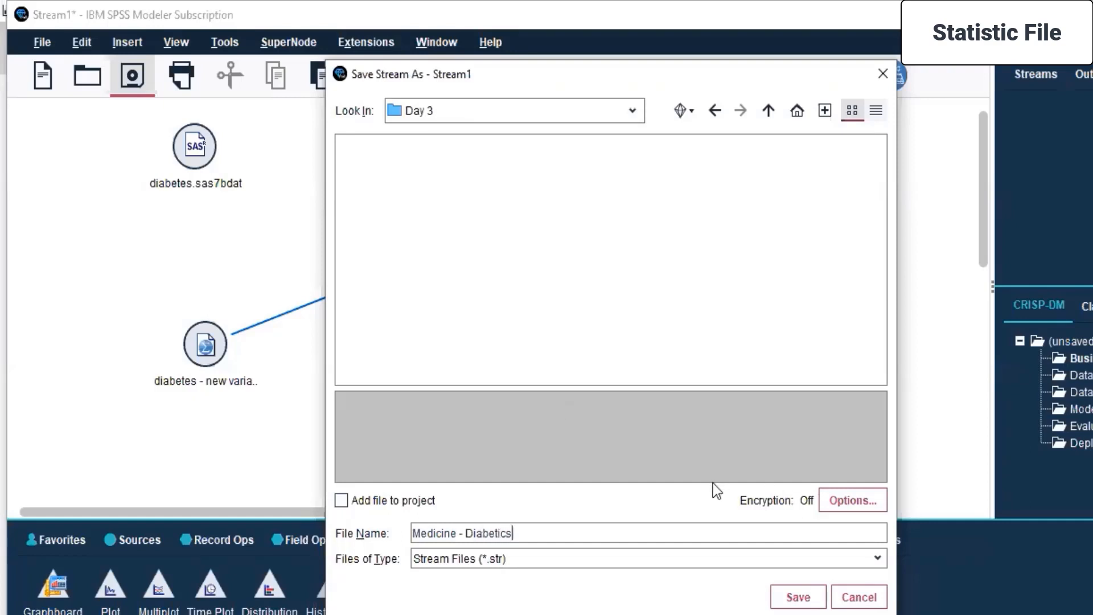
left_click(796, 597)
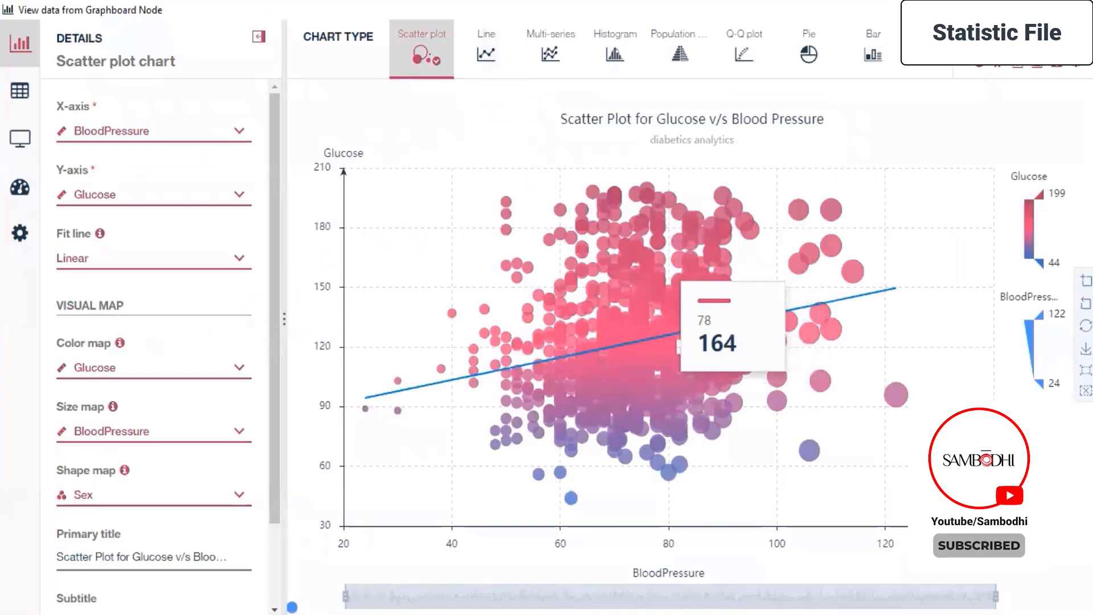
View the full list of chart types in the Graphboard window, and collapse the chart details to widen the scatter plot.
left_click(946, 70)
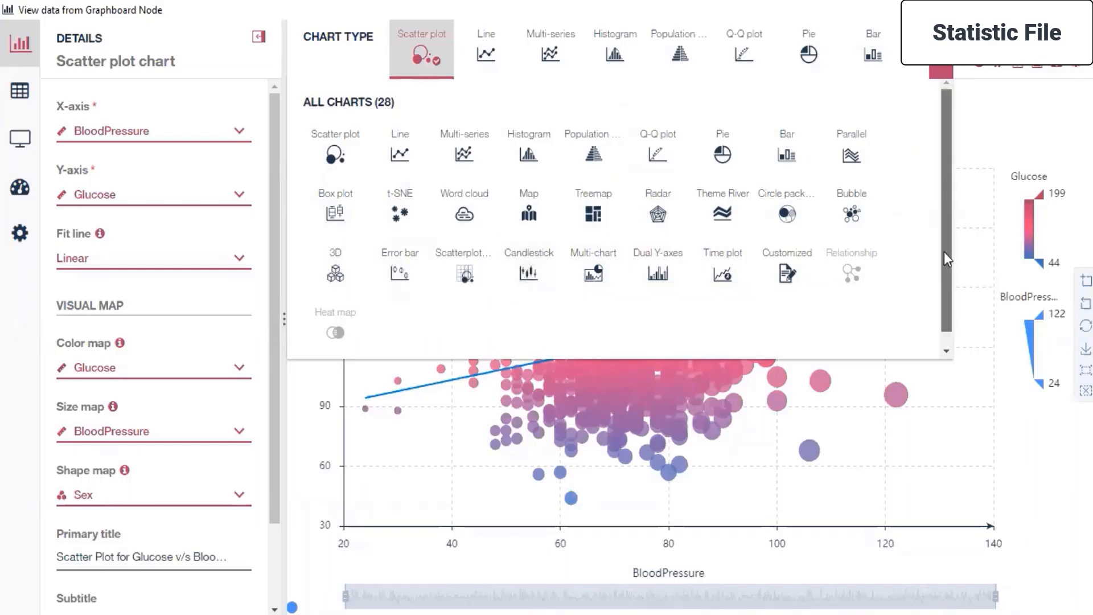
scroll(948, 251, "down", 1)
left_click(1027, 412)
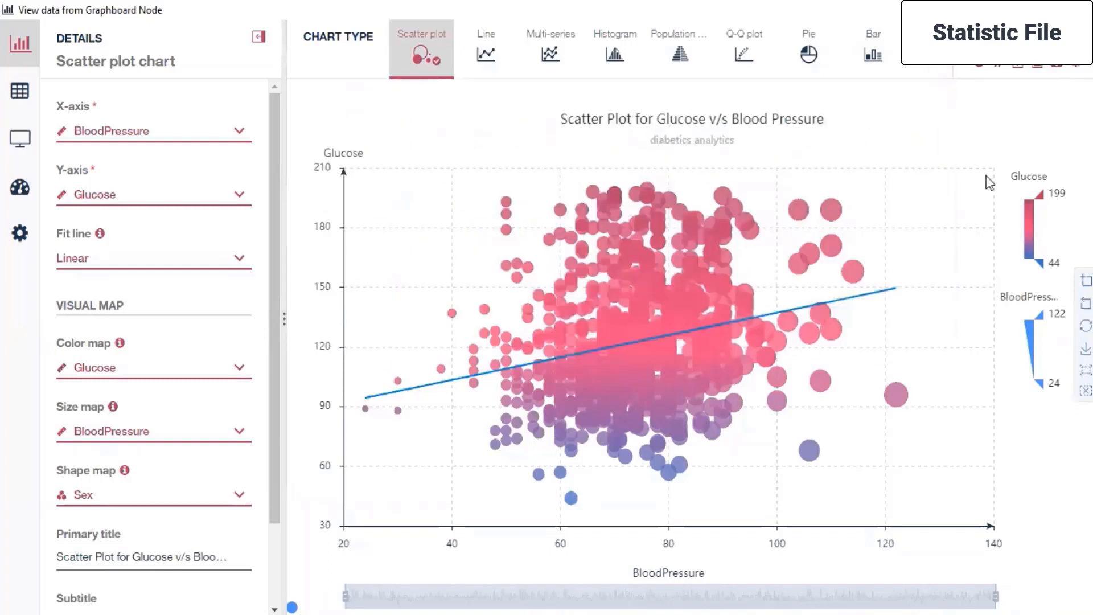
left_click(260, 40)
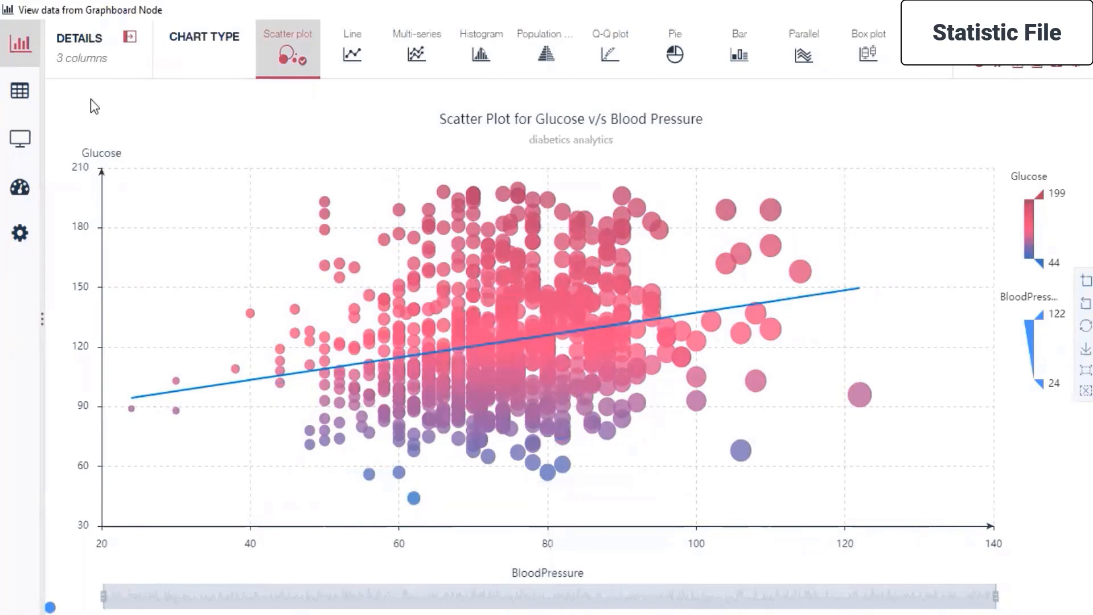
left_click(130, 39)
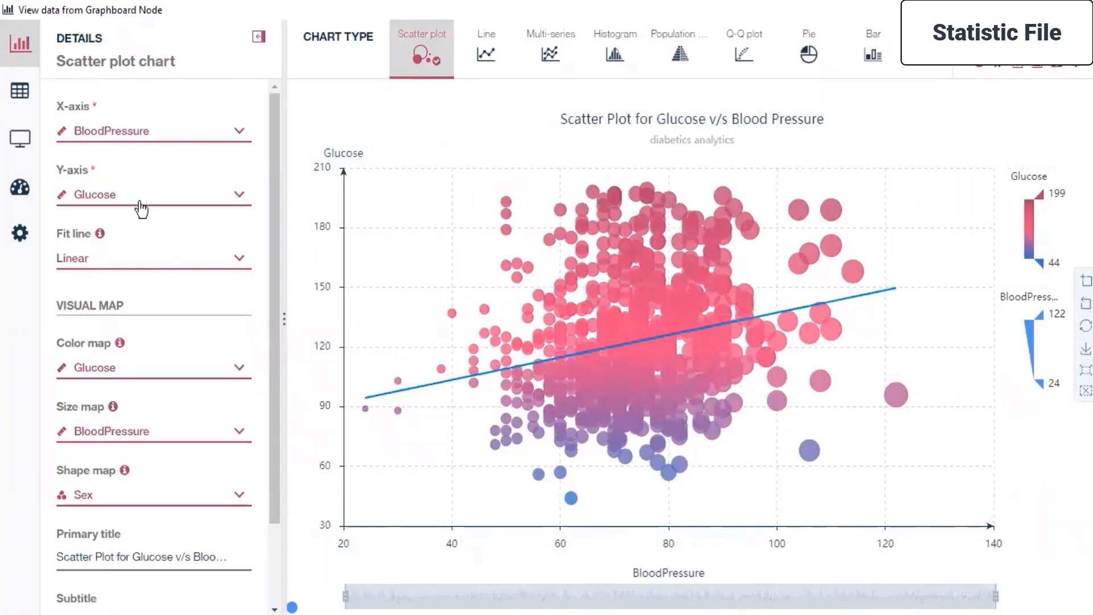
left_click(259, 38)
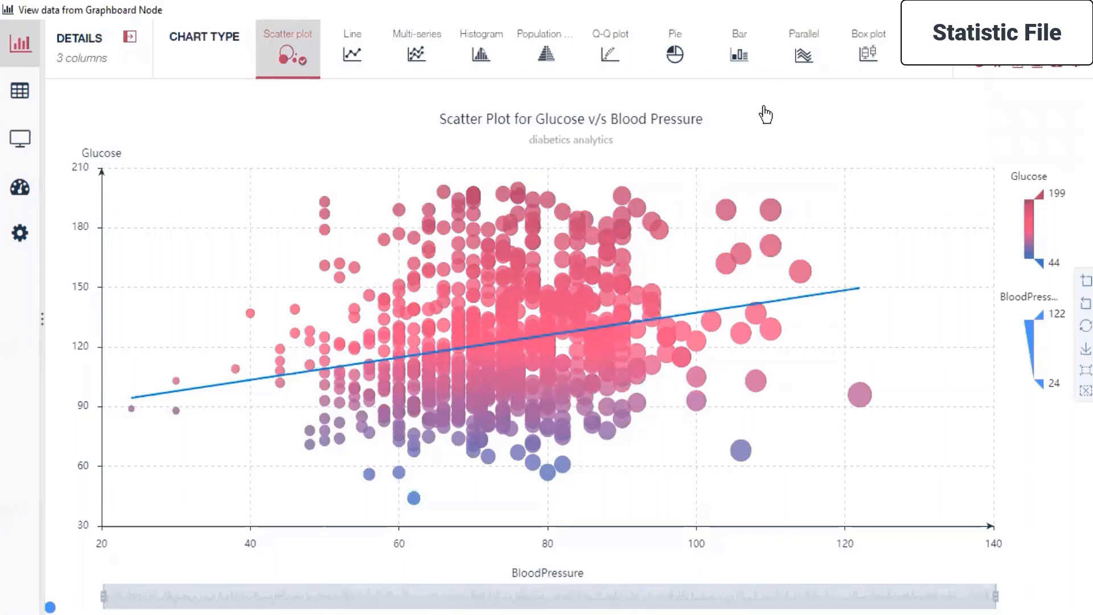
Examine the settings of the saved scatter chart in the Dashboard.
mouse_move(15, 233)
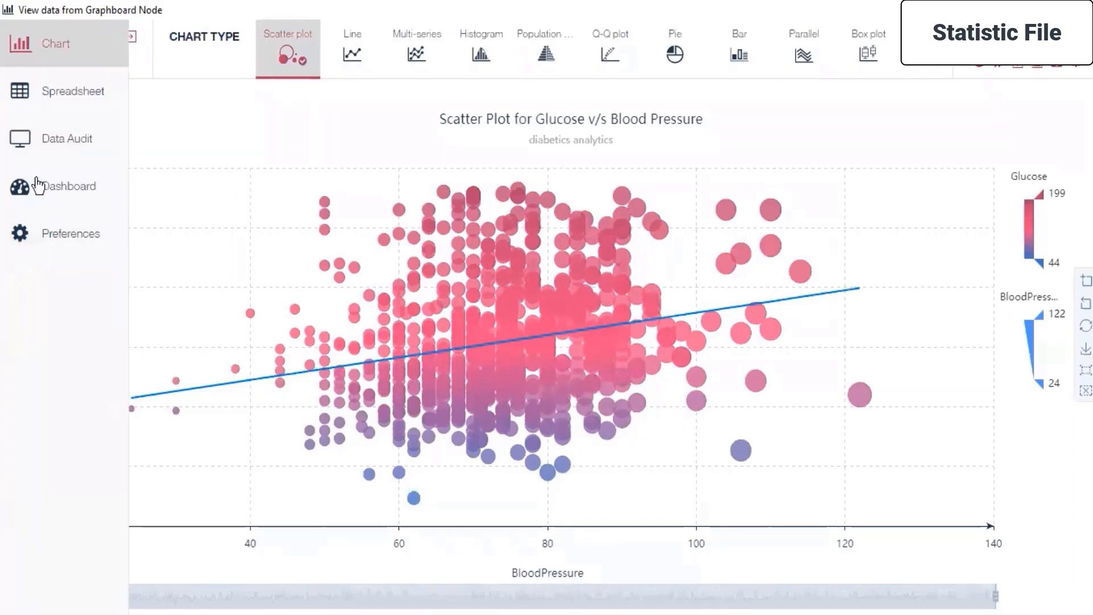
left_click(38, 198)
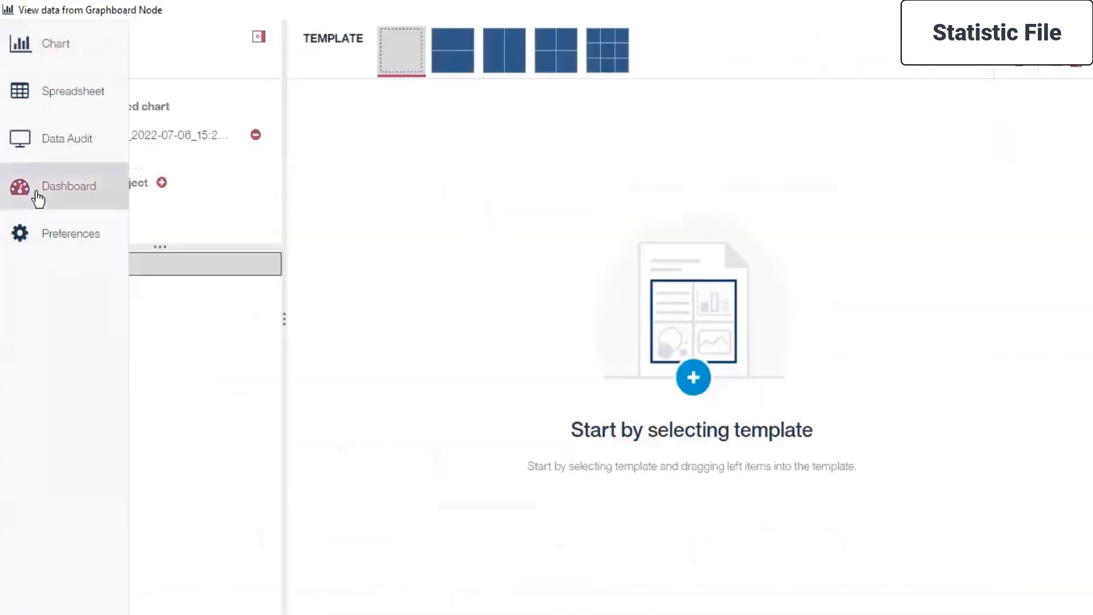
left_click(162, 134)
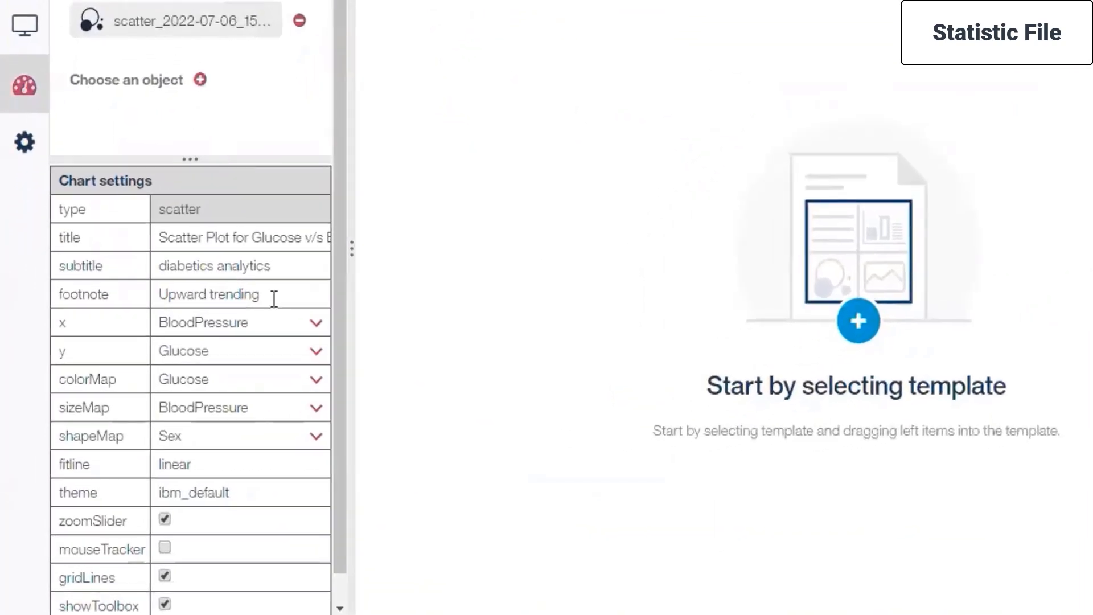
scroll(194, 232, "down", 1)
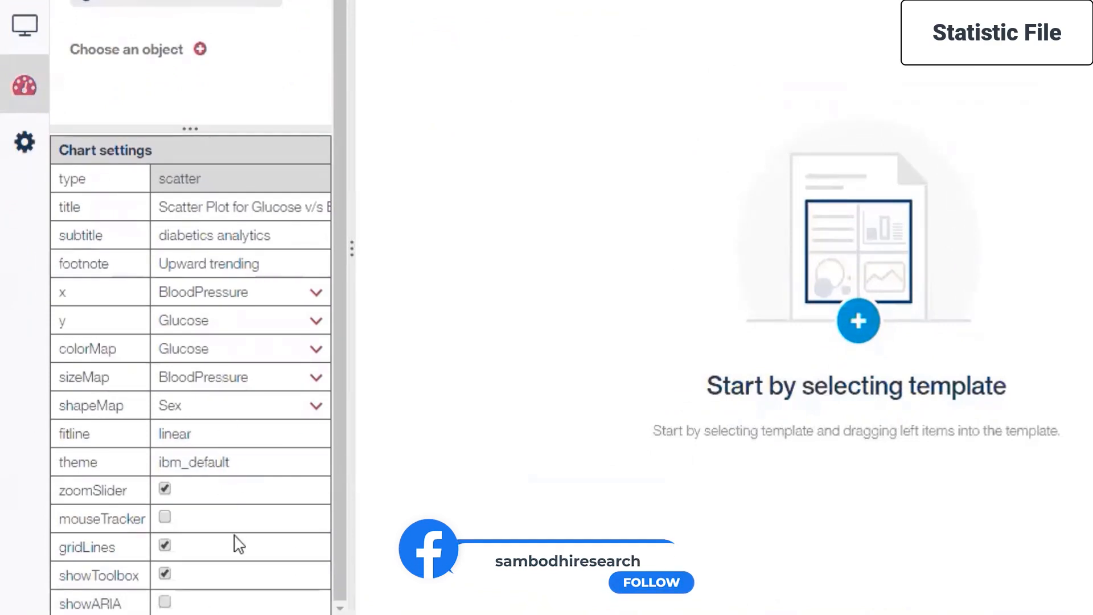
left_click(221, 30)
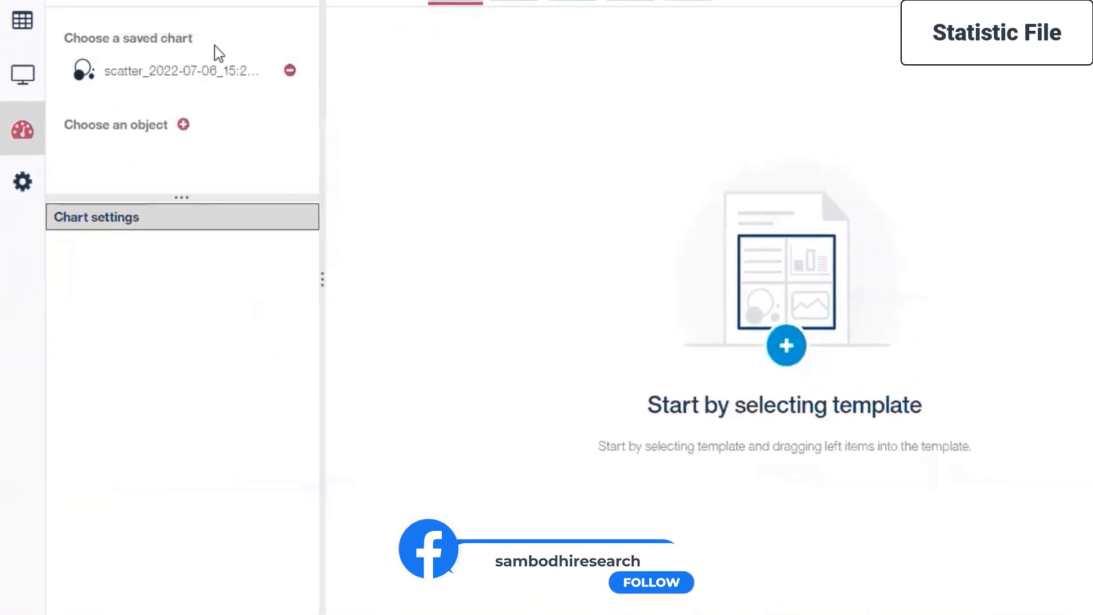
Apply the two-row dashboard template and try to place the saved scatter chart in its upper cell.
left_click_drag(193, 70, 802, 212)
left_click(510, 0)
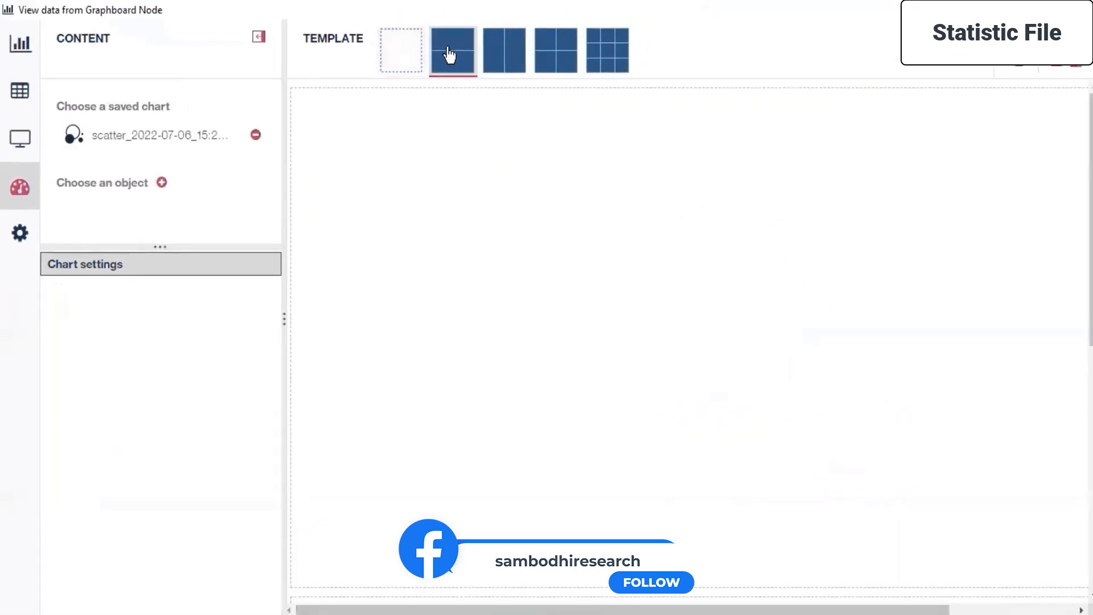
left_click_drag(154, 135, 575, 282)
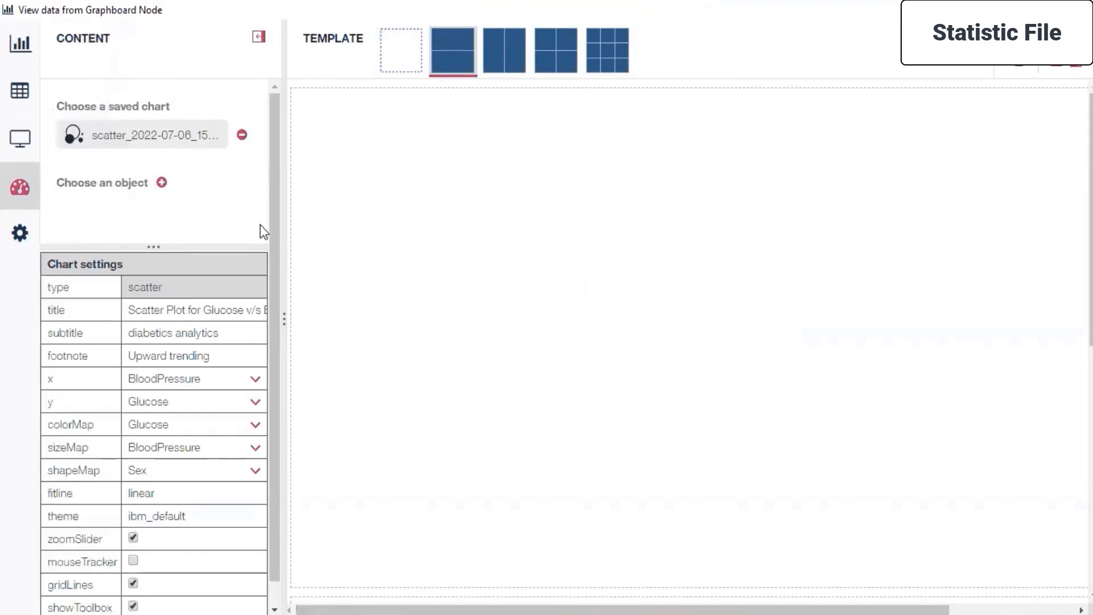
Start adding an image object to the dashboard and name it "Medinie - Diabetics".
left_click(161, 182)
double_click(505, 285)
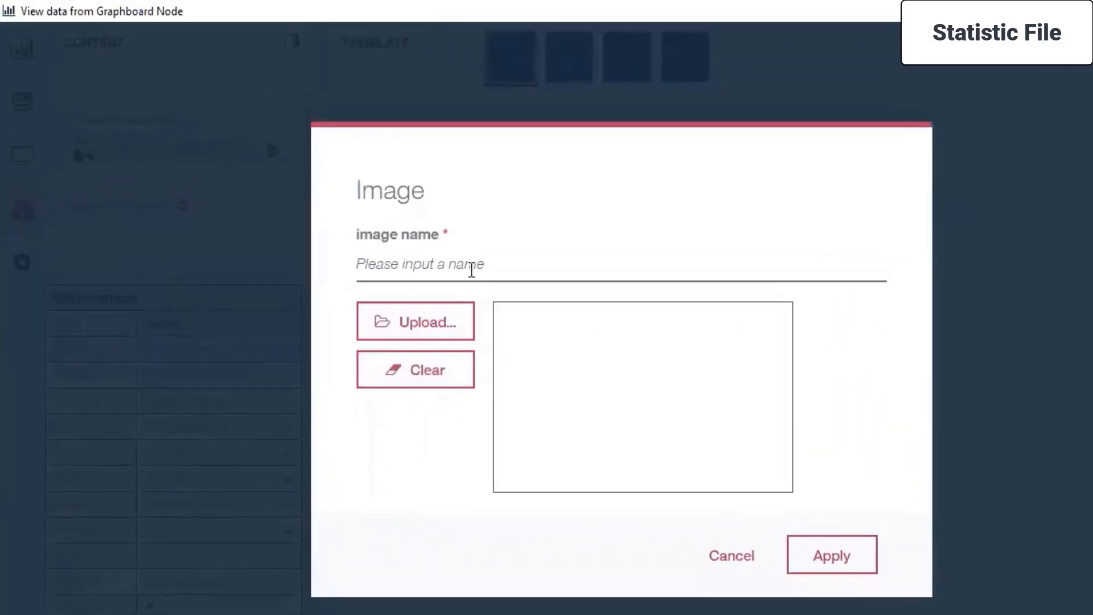
left_click(472, 270)
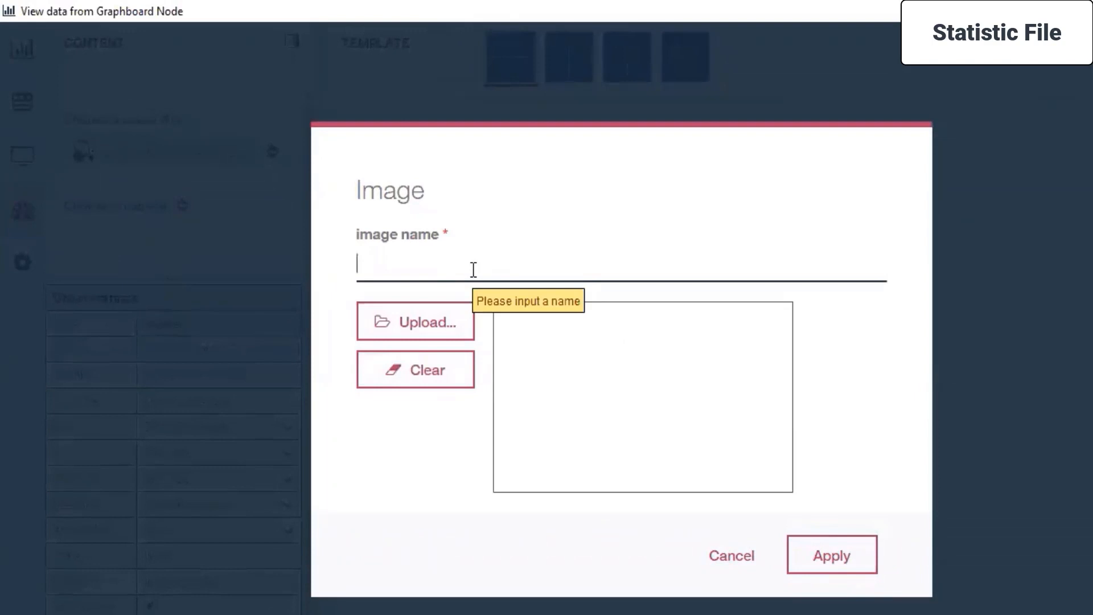
type("Medinie - Dai")
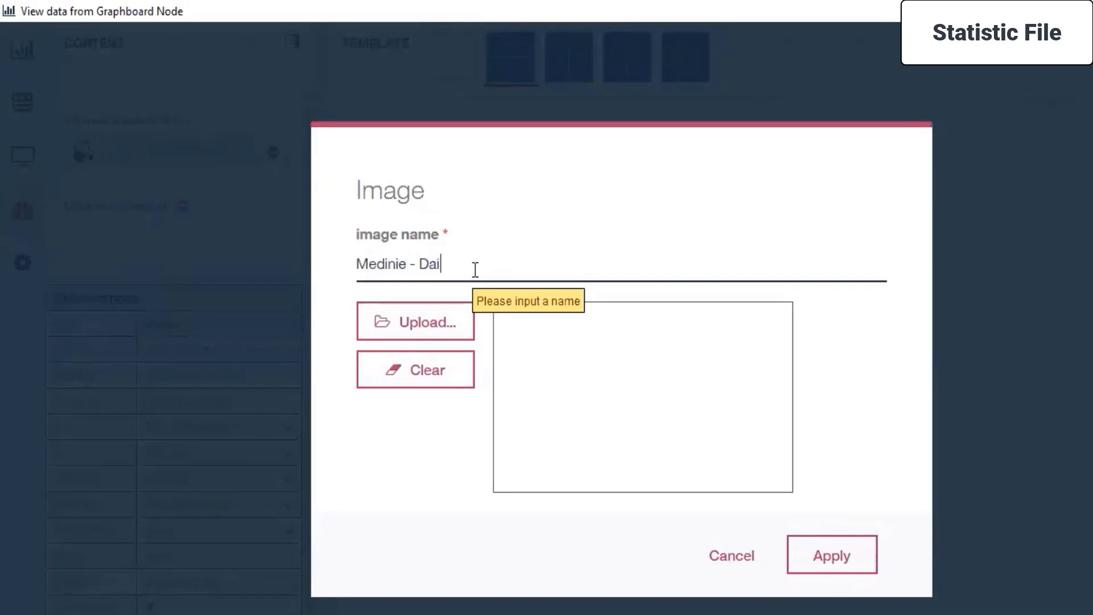
key("BackSpace")
key("BackSpace")
type("iabetics")
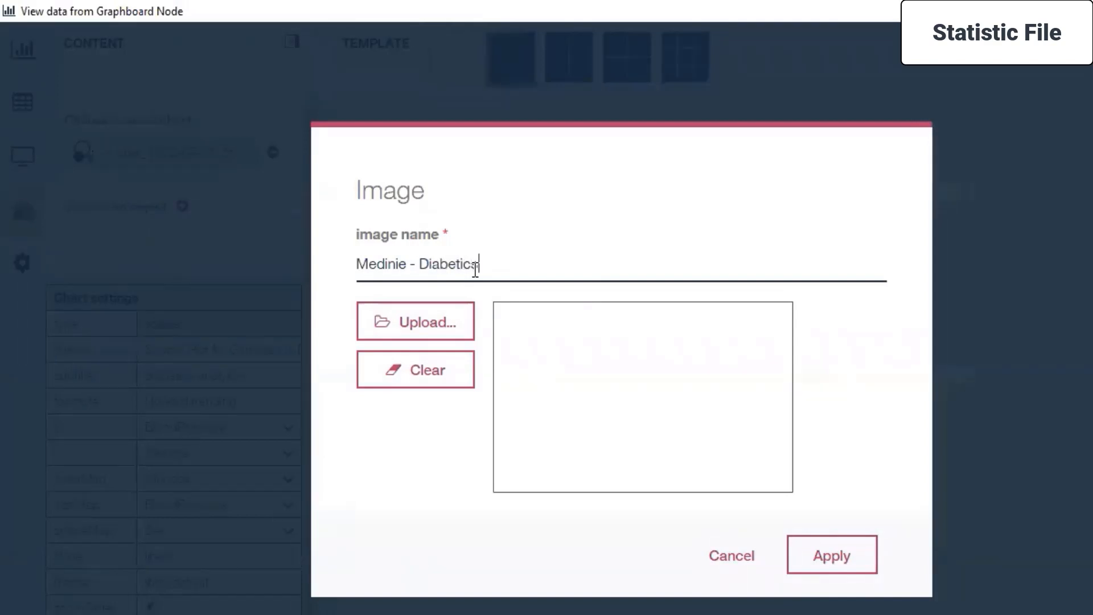
Browse the Desktop folder Live Sessions > SPSS MODELLER for an image to upload, listing all file types, and cancel the selection.
left_click(413, 322)
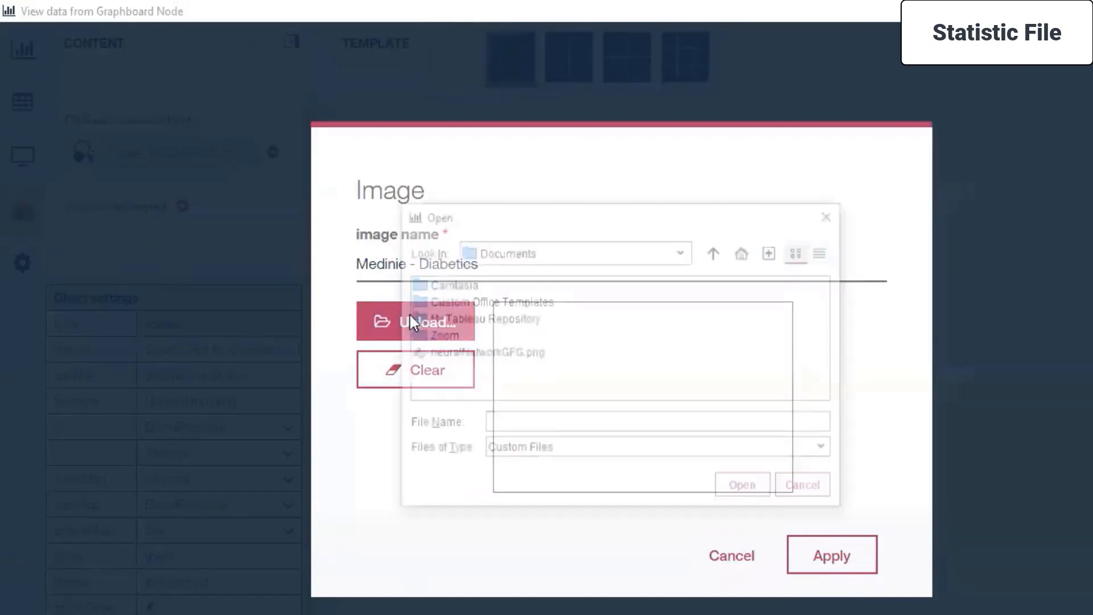
left_click(681, 253)
scroll(550, 341, "up", 3)
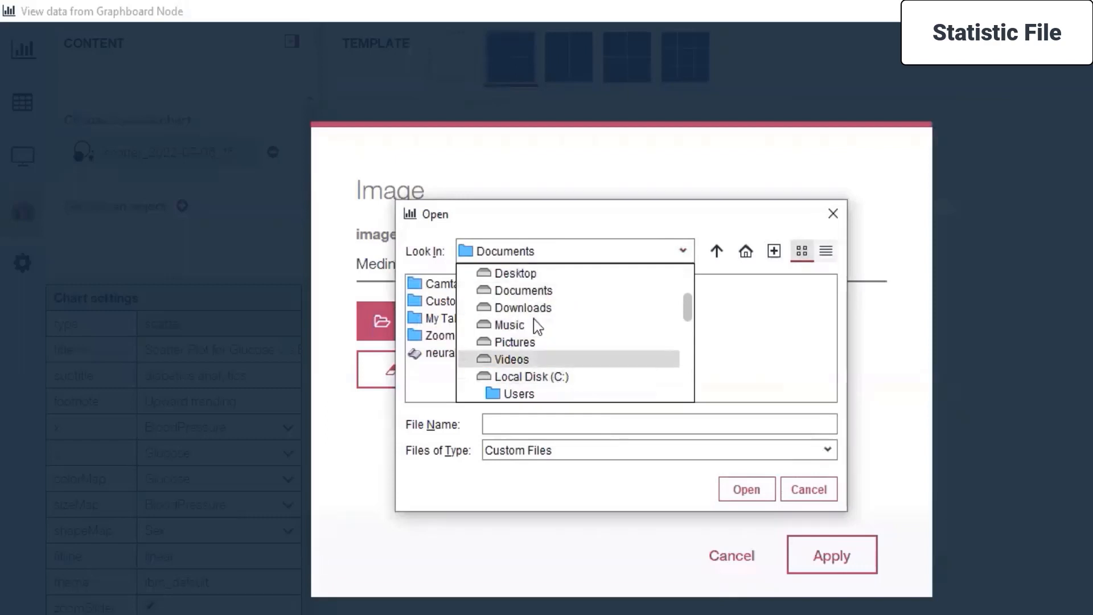
left_click(519, 273)
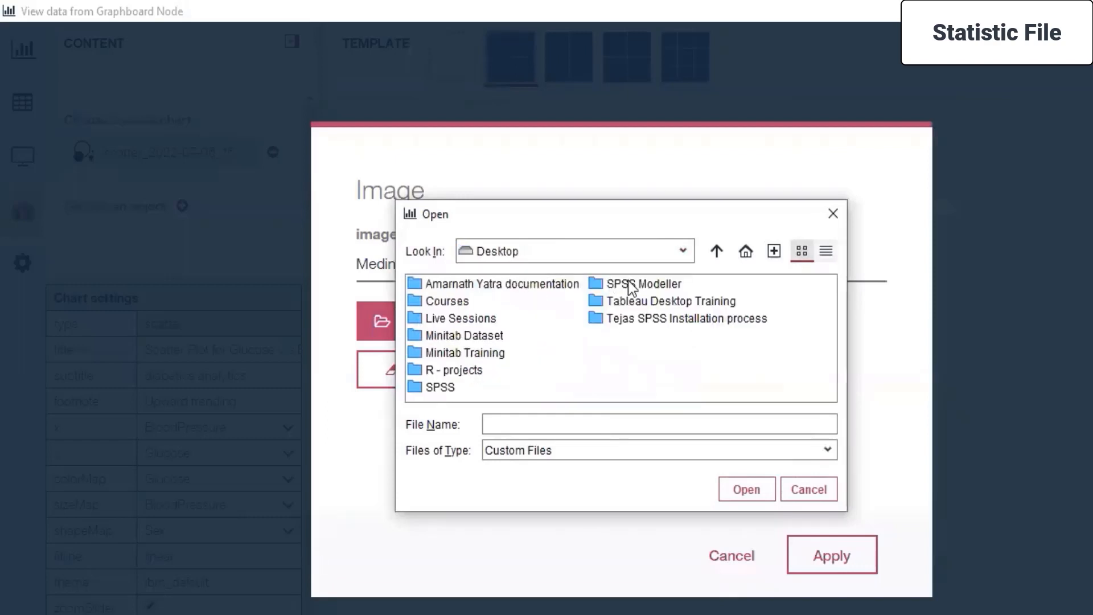
left_click(459, 323)
double_click(459, 323)
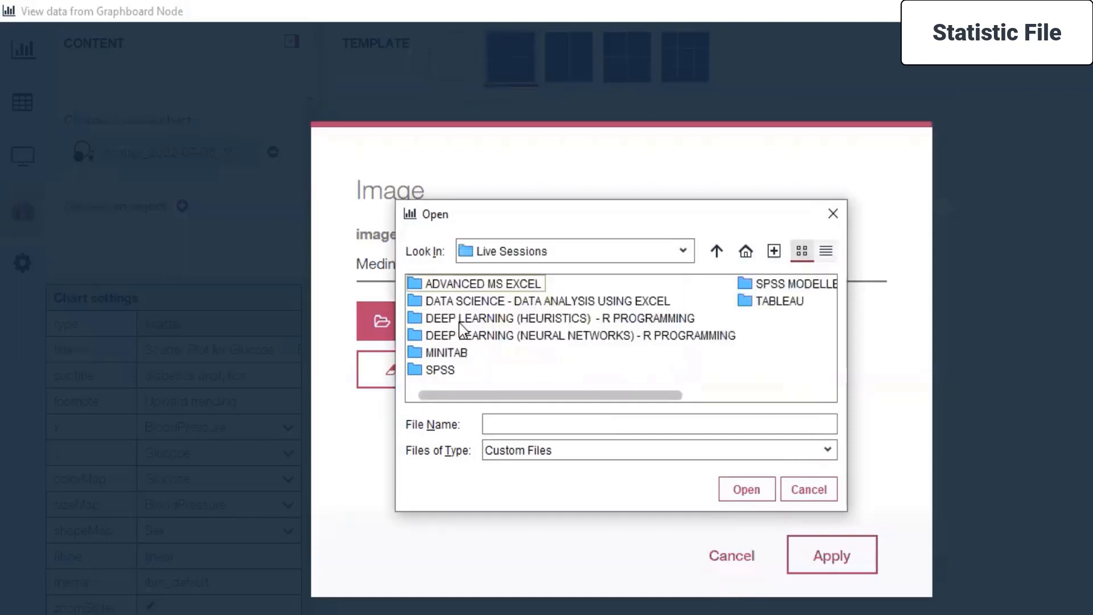
double_click(761, 282)
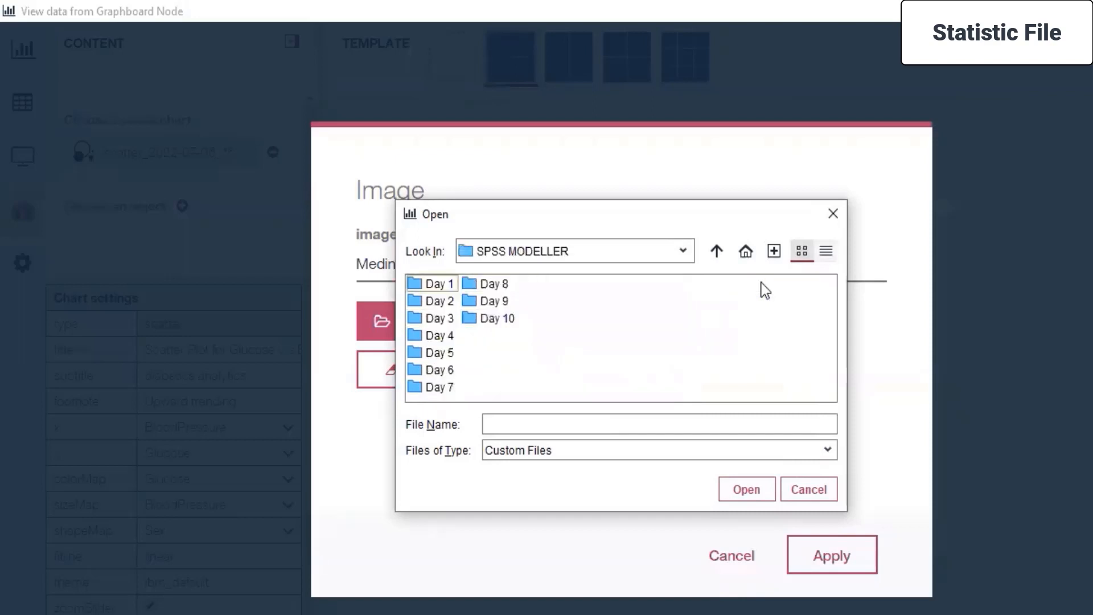
left_click(567, 452)
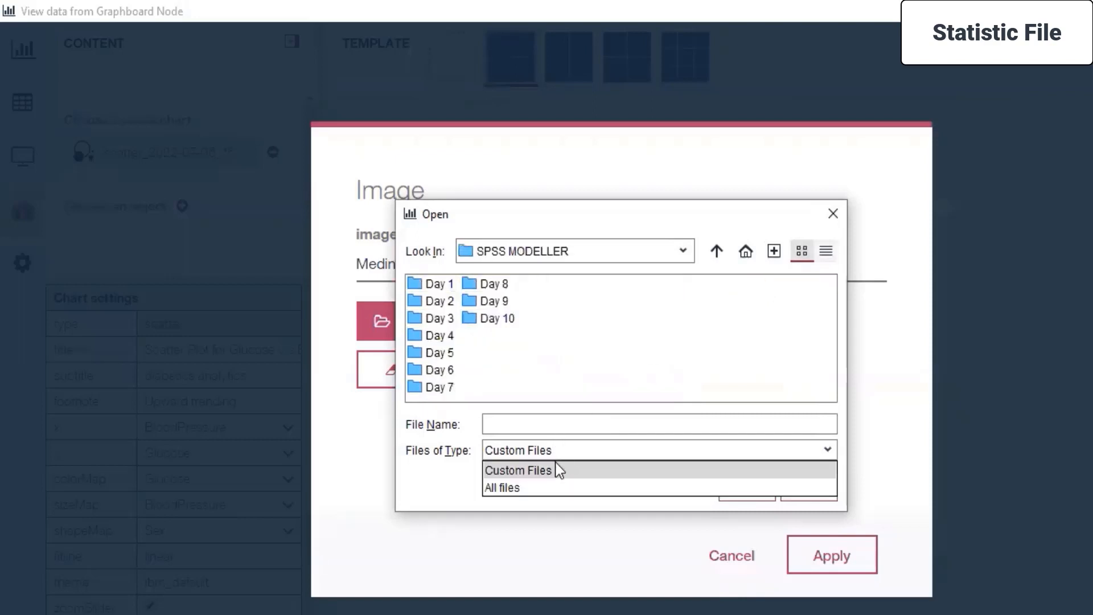
left_click(549, 486)
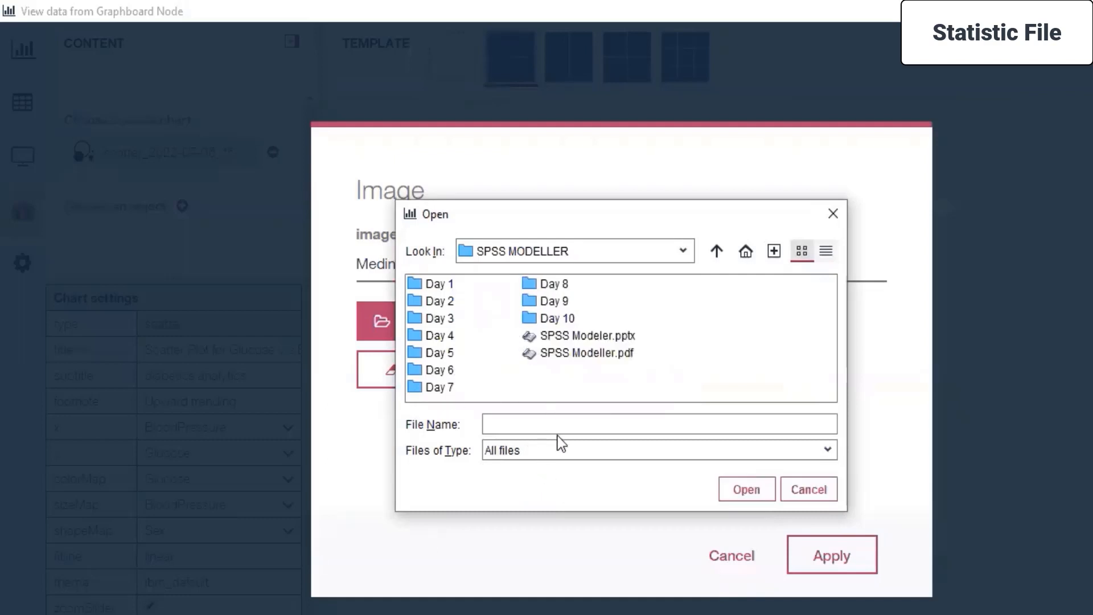
left_click(798, 490)
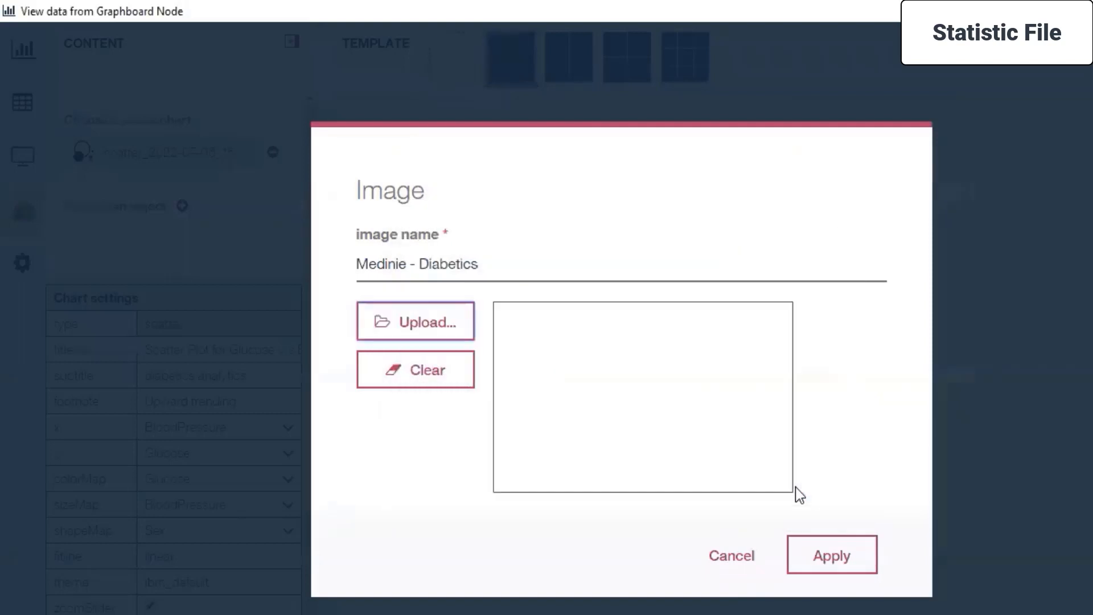
Discard the unfinished image object, and look through the Preferences, Data Audit and Chart views of the Graphboard data.
left_click(733, 554)
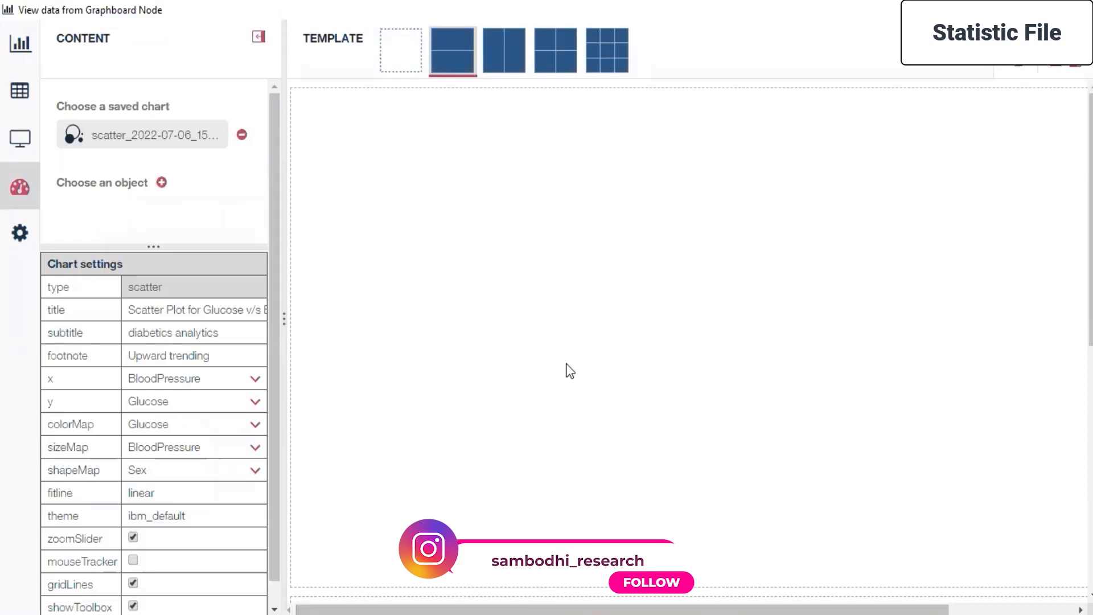
mouse_move(9, 412)
left_click(60, 239)
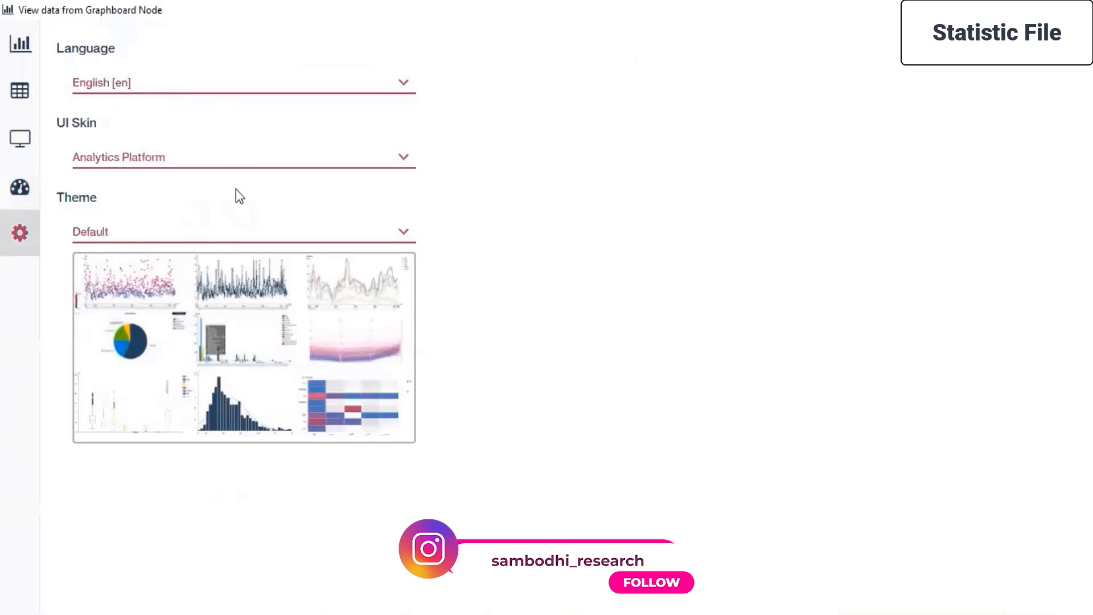
mouse_move(10, 244)
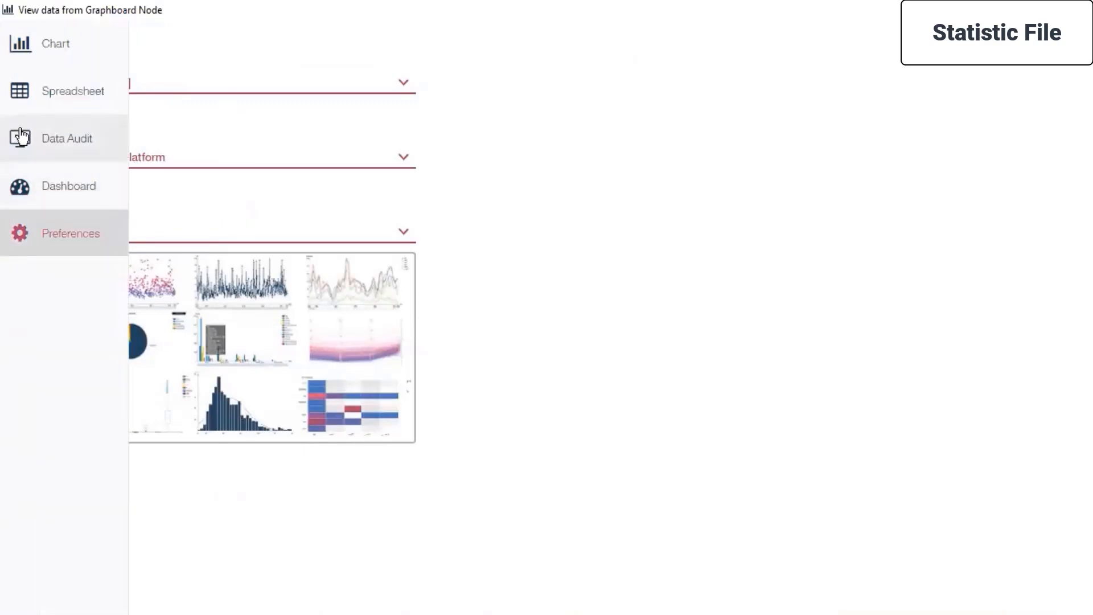
left_click(22, 136)
left_click(21, 44)
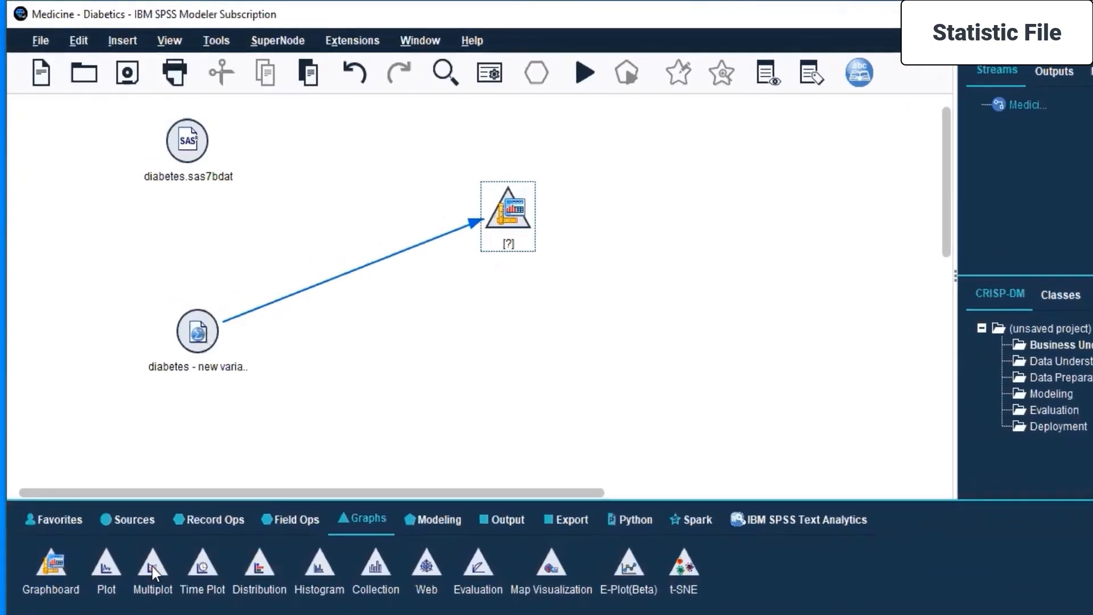
Switch to SPSS Modeler.pdf and review the Understanding Graphs topic on graph board, plots, histograms and visualizations.
left_click(214, 558)
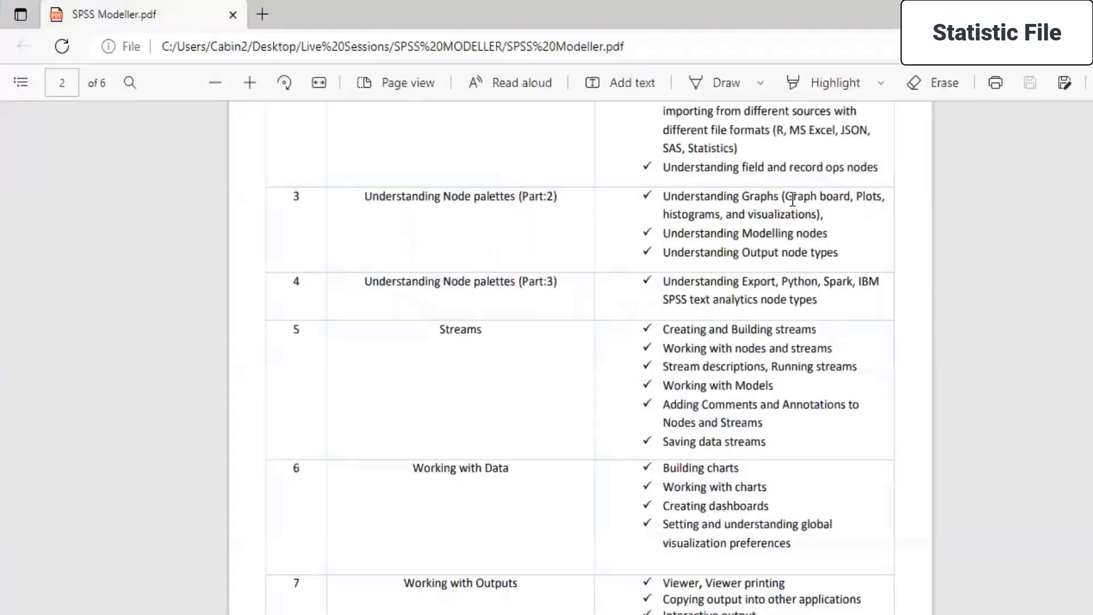
left_click_drag(786, 196, 770, 231)
left_click(768, 238)
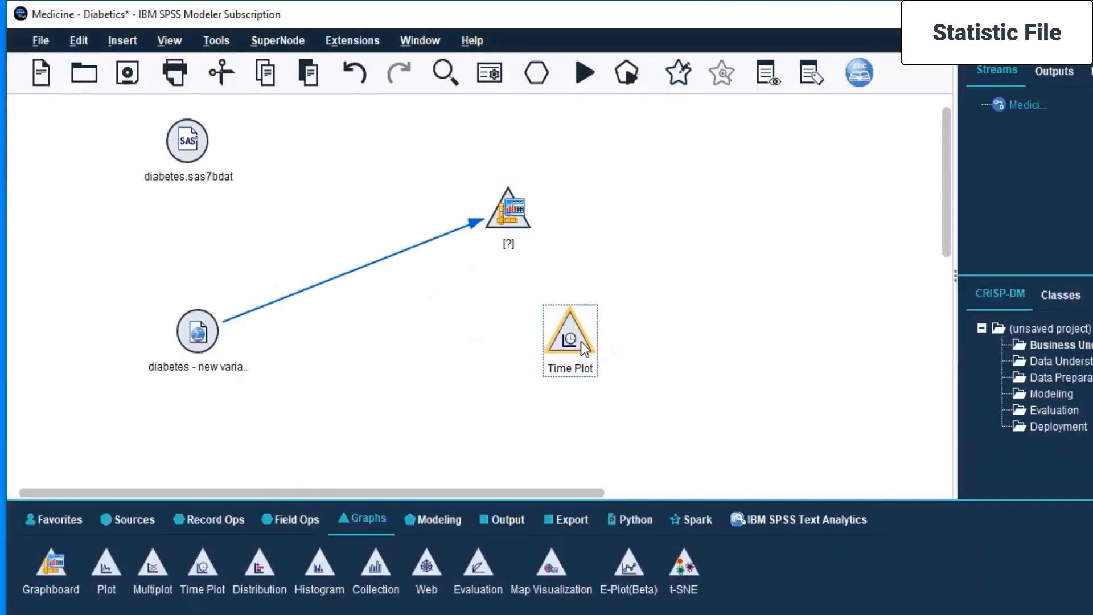
Undo the added Time Plot node, and add a Plot node in open canvas space below and beside the Graphboard node.
key("ctrl+z")
left_click(521, 364)
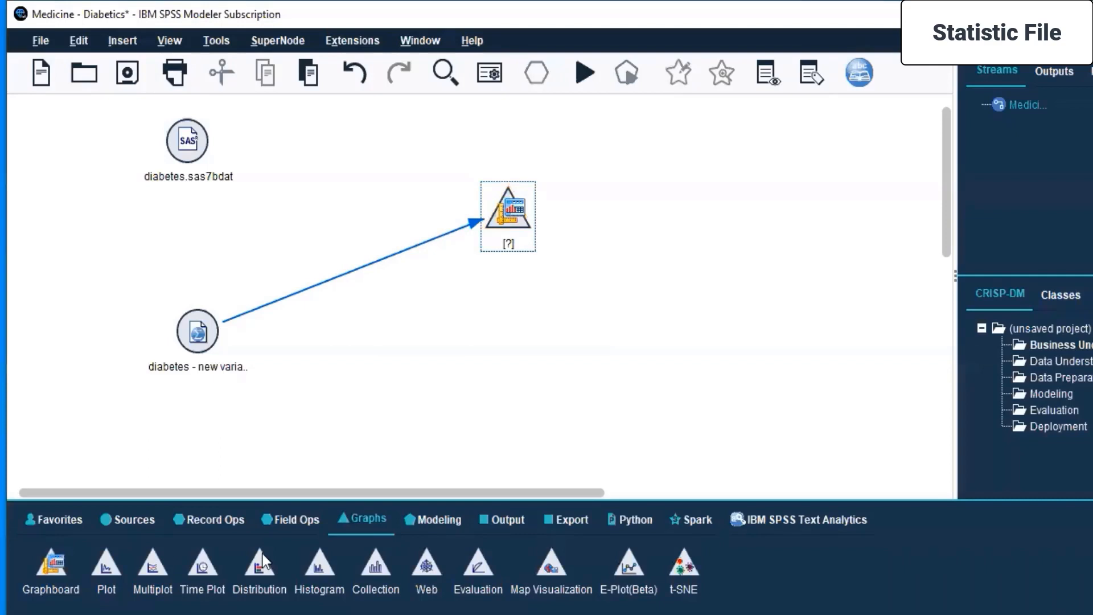
double_click(102, 568)
left_click_drag(587, 217, 680, 314)
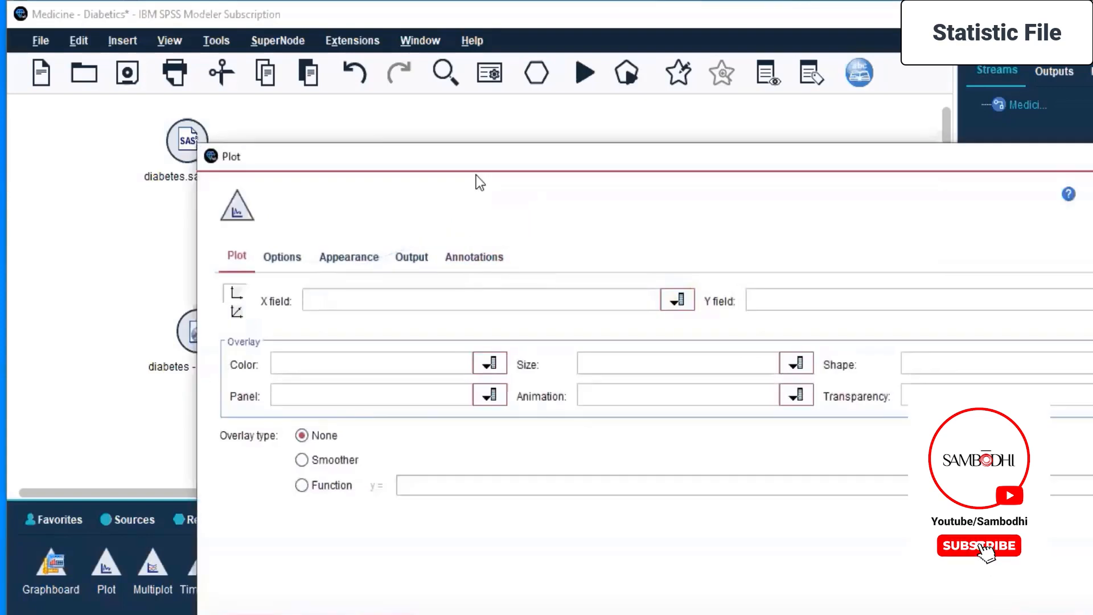
Check which fields the unconnected Plot node offers for its X, Y, Color and Size settings.
left_click(570, 215)
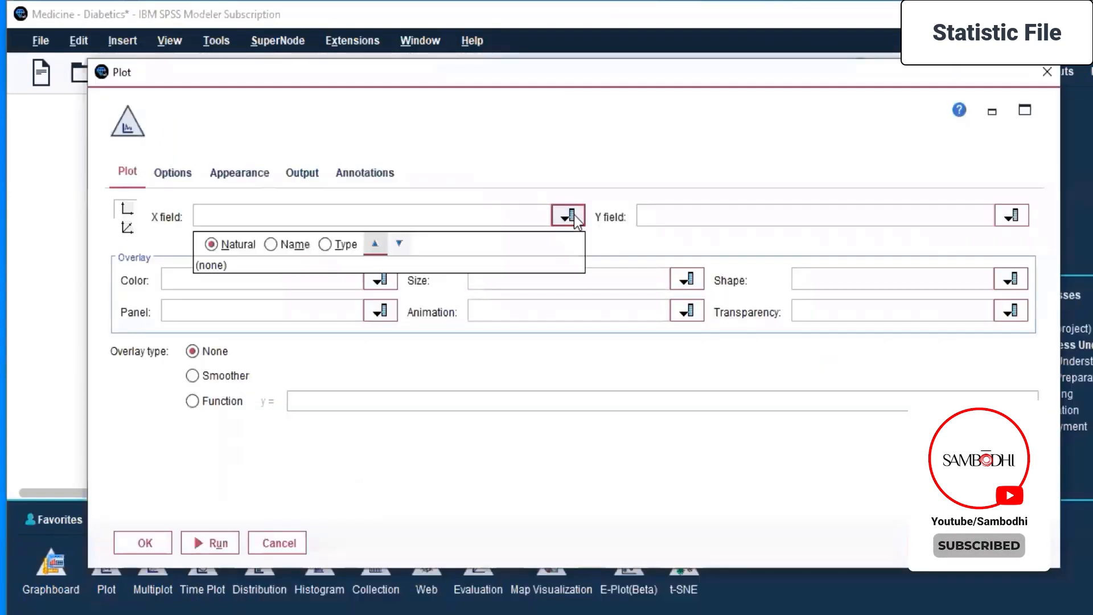
left_click(270, 245)
left_click(325, 244)
left_click(211, 244)
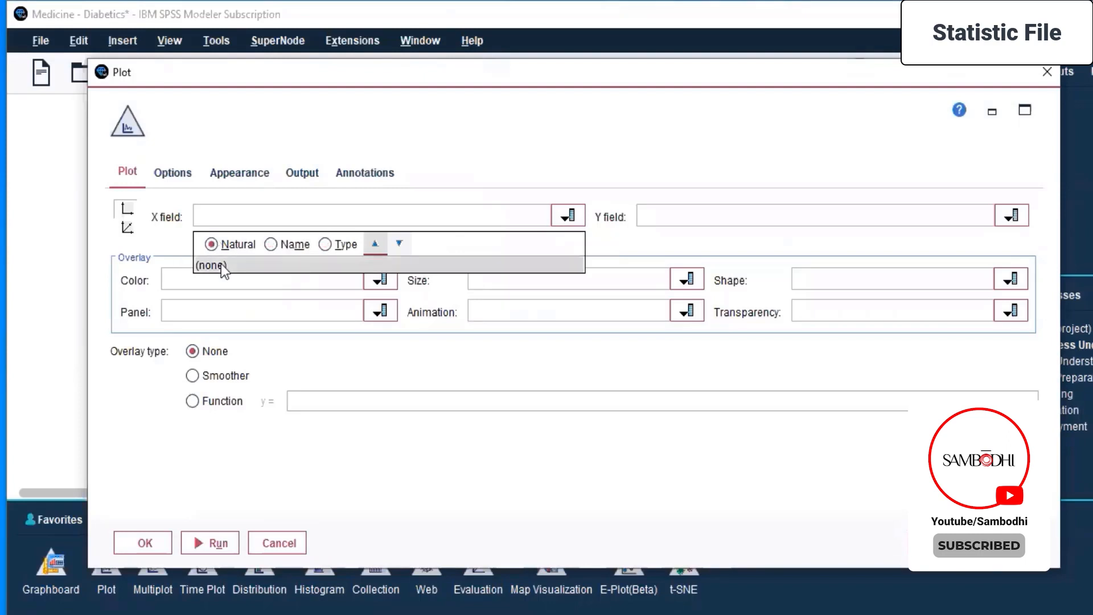
left_click(222, 265)
left_click(765, 218)
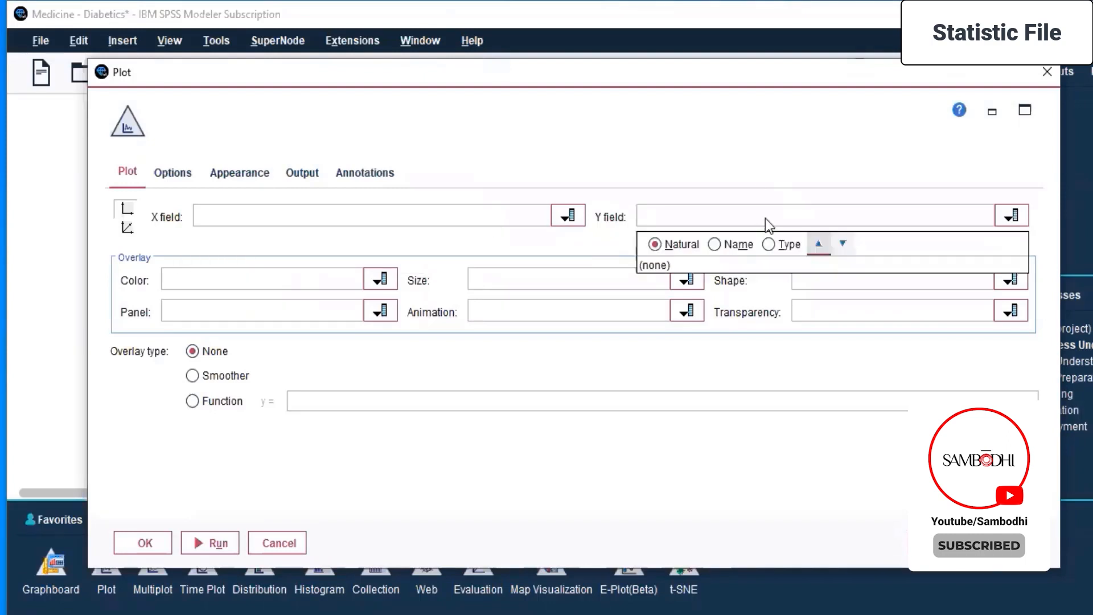
left_click(659, 260)
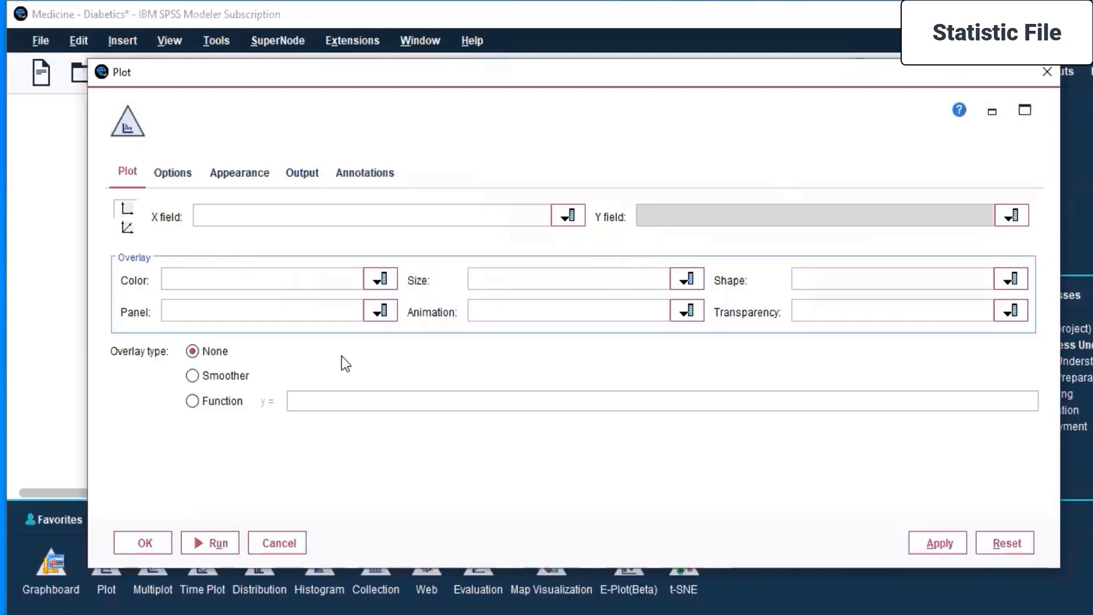
left_click(380, 279)
left_click(230, 327)
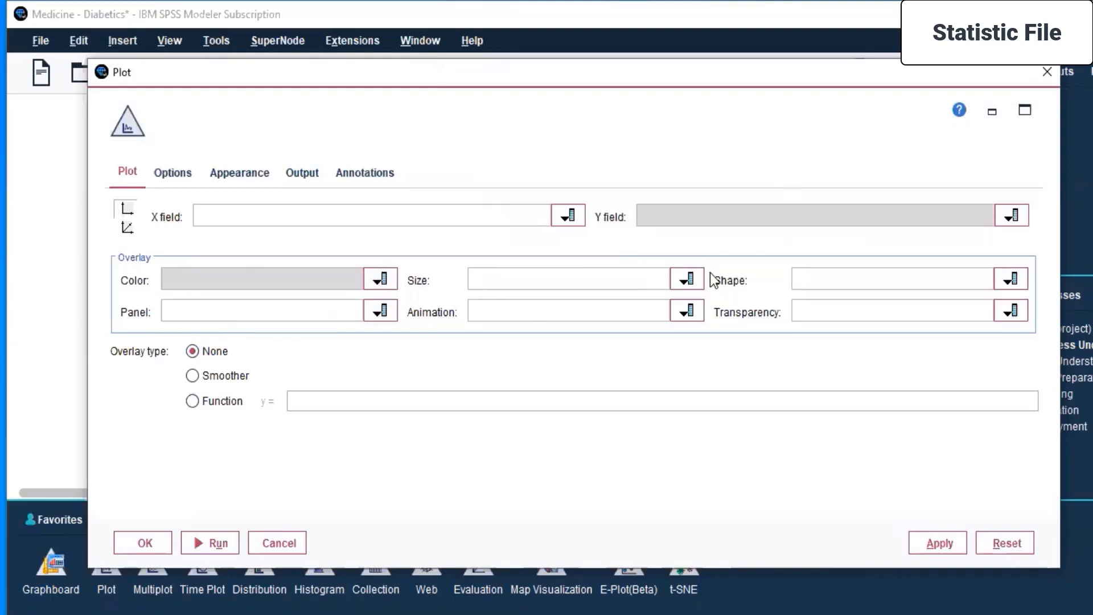
left_click(687, 279)
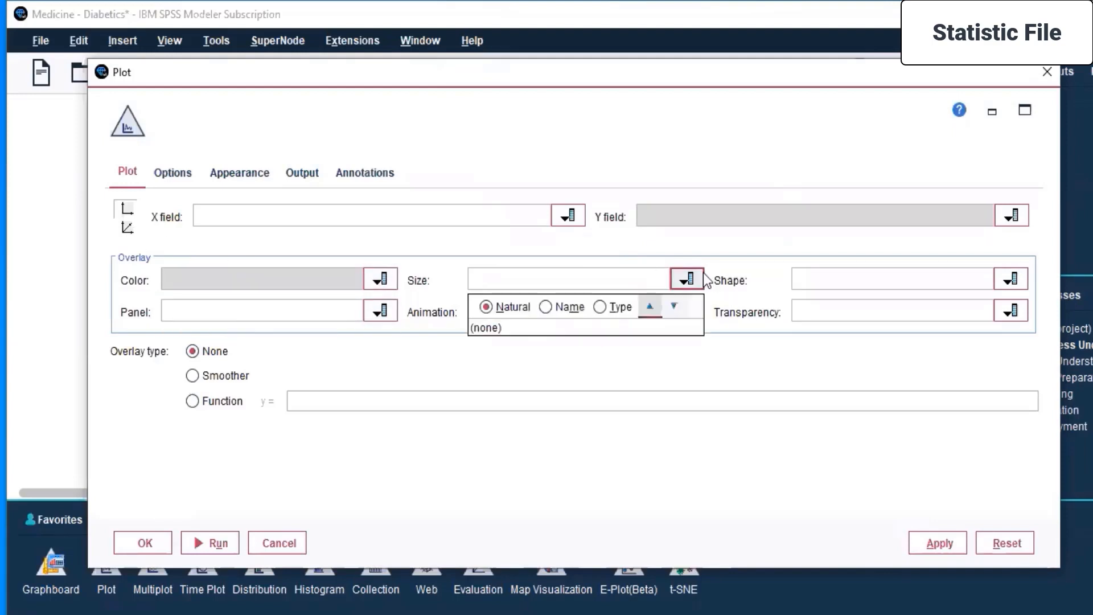
left_click(787, 363)
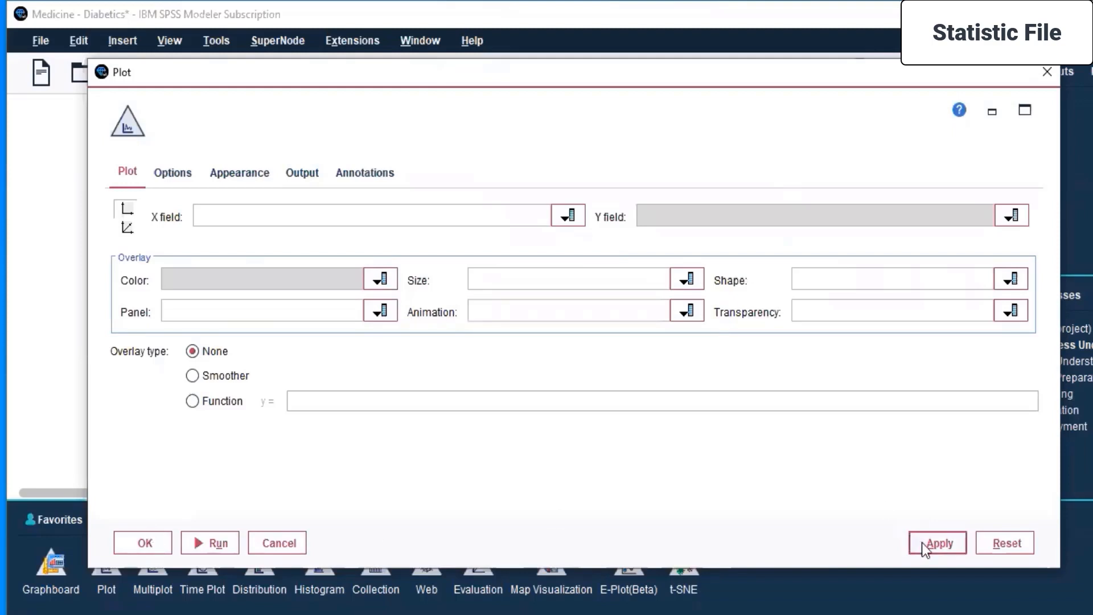
Review the Plot node's options, appearance, output and annotation settings, and close its settings without applying anything.
left_click(169, 178)
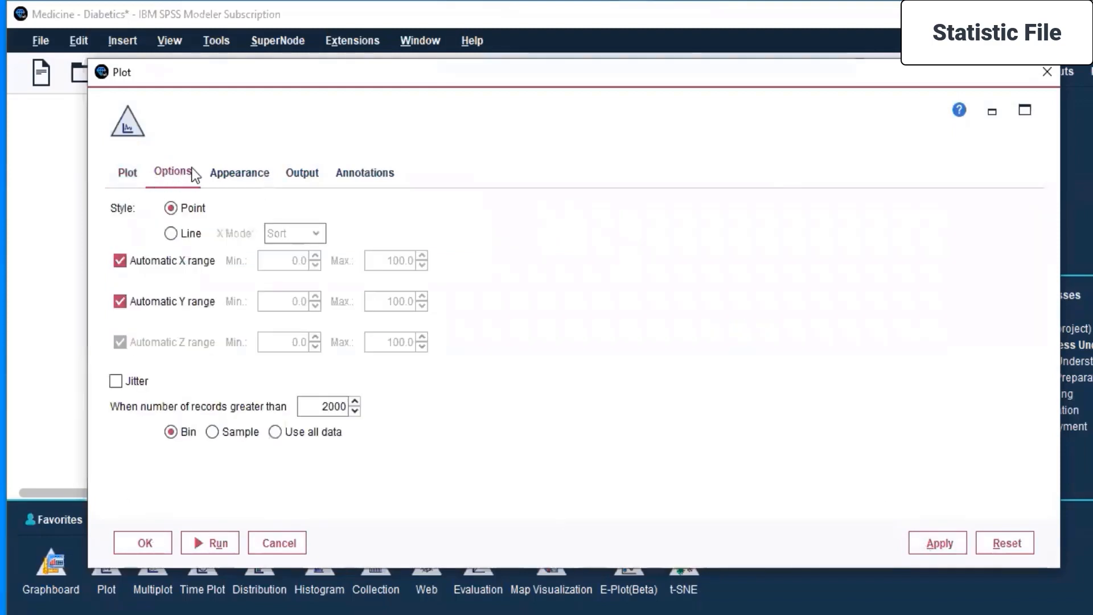
left_click(227, 174)
left_click(289, 170)
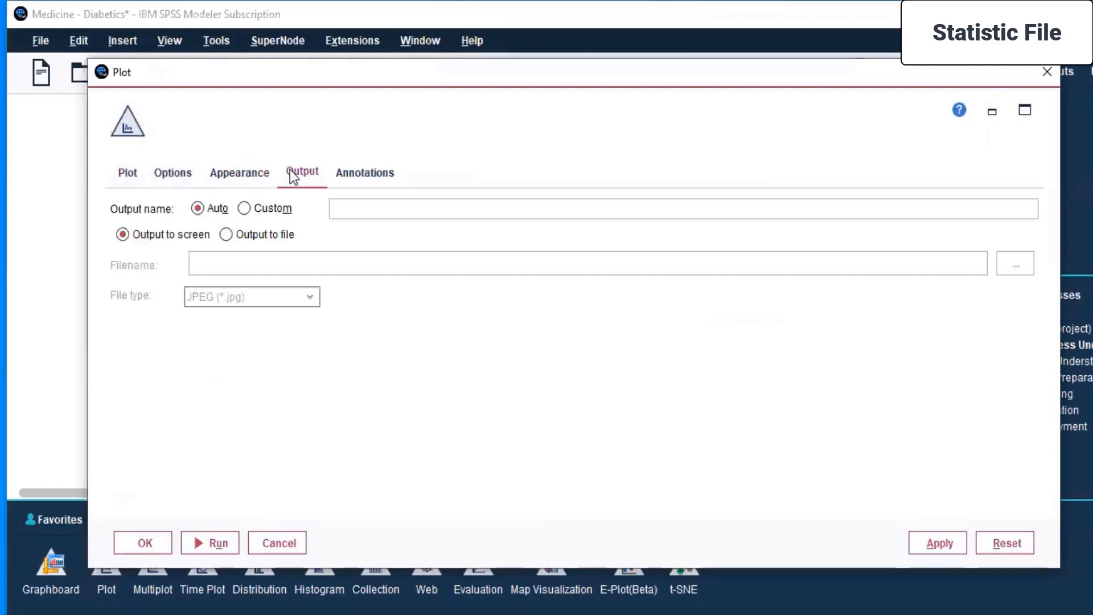
left_click(388, 169)
left_click(127, 173)
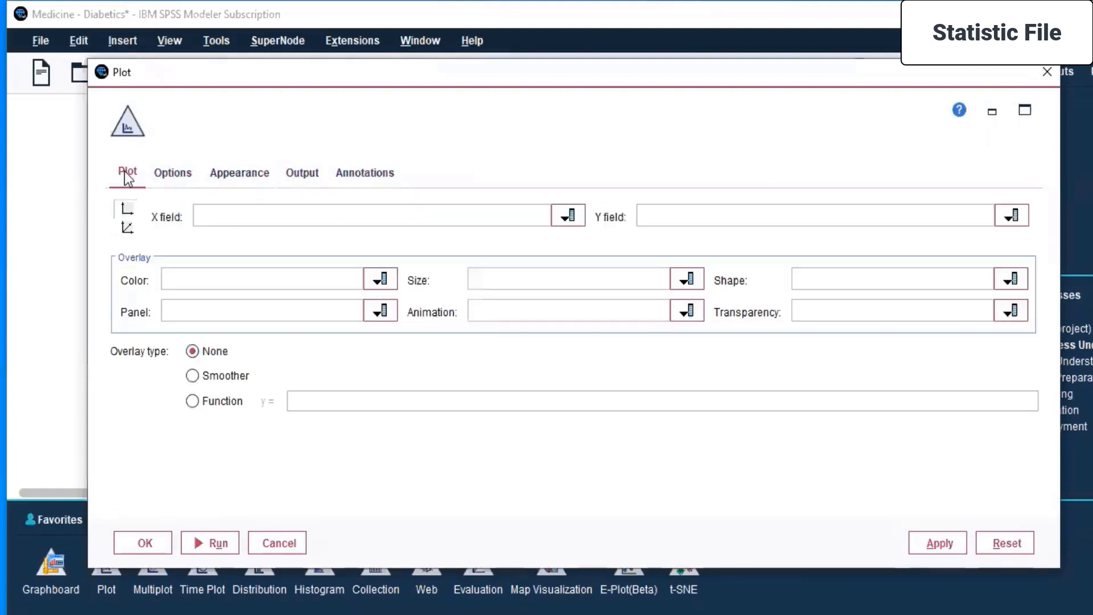
left_click(1054, 70)
Try to view the Plot node's data, and move the node farther from the Graphboard node.
right_click(671, 308)
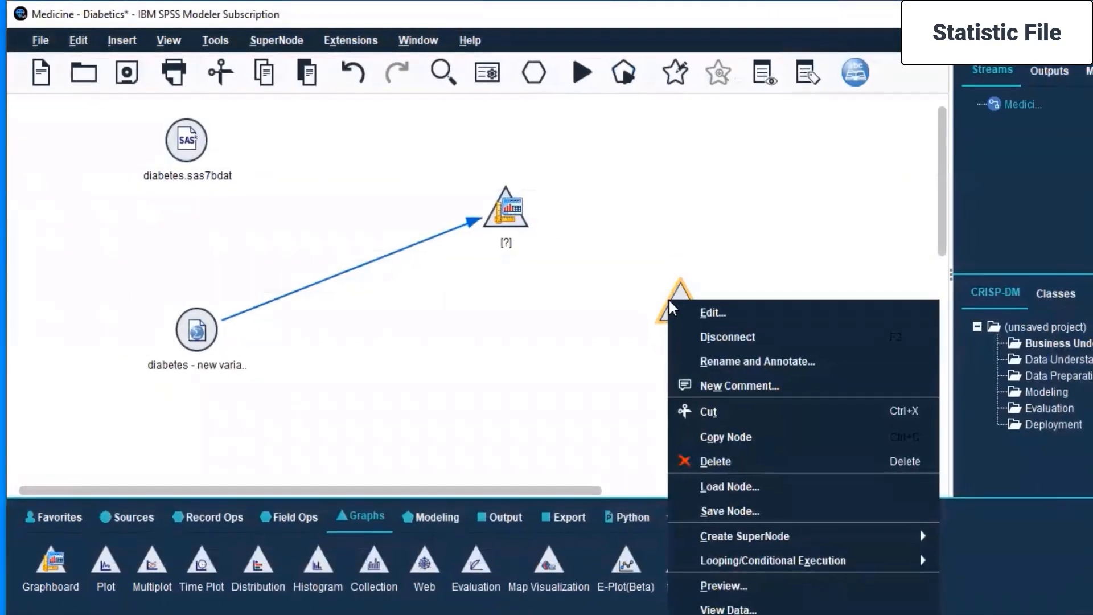
left_click(728, 609)
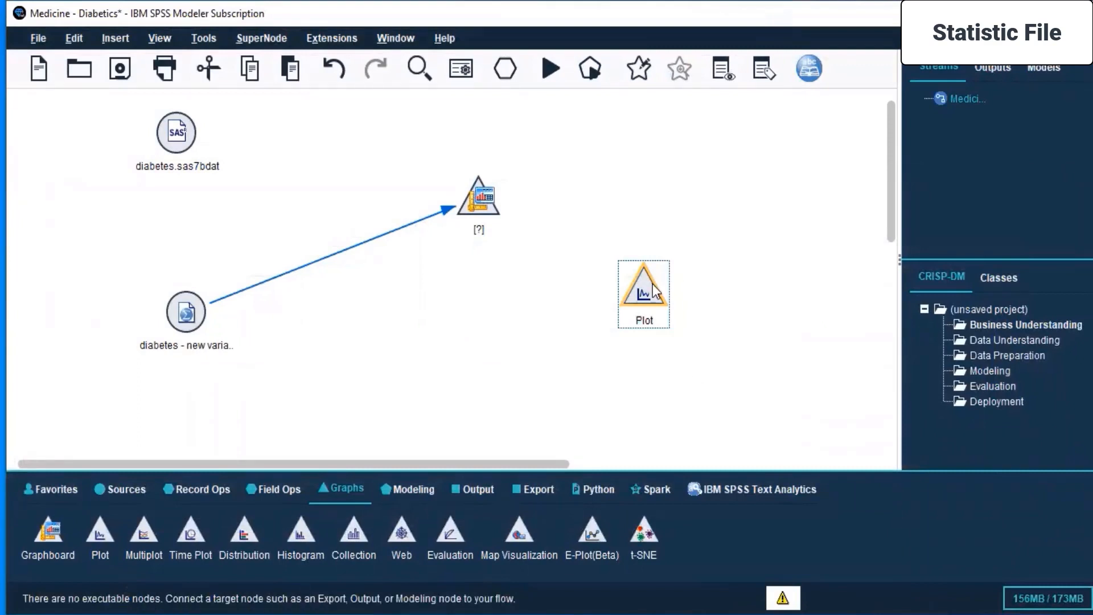
left_click_drag(633, 301, 777, 248)
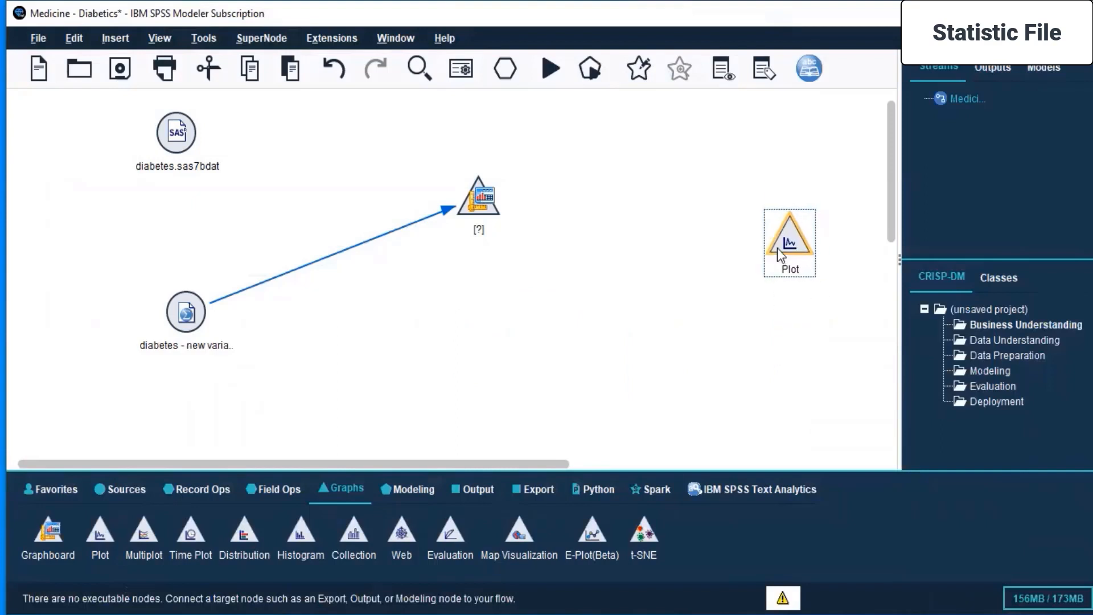
Add an Excel source node to the stream and position it between the Graphboard and Plot nodes.
left_click(122, 490)
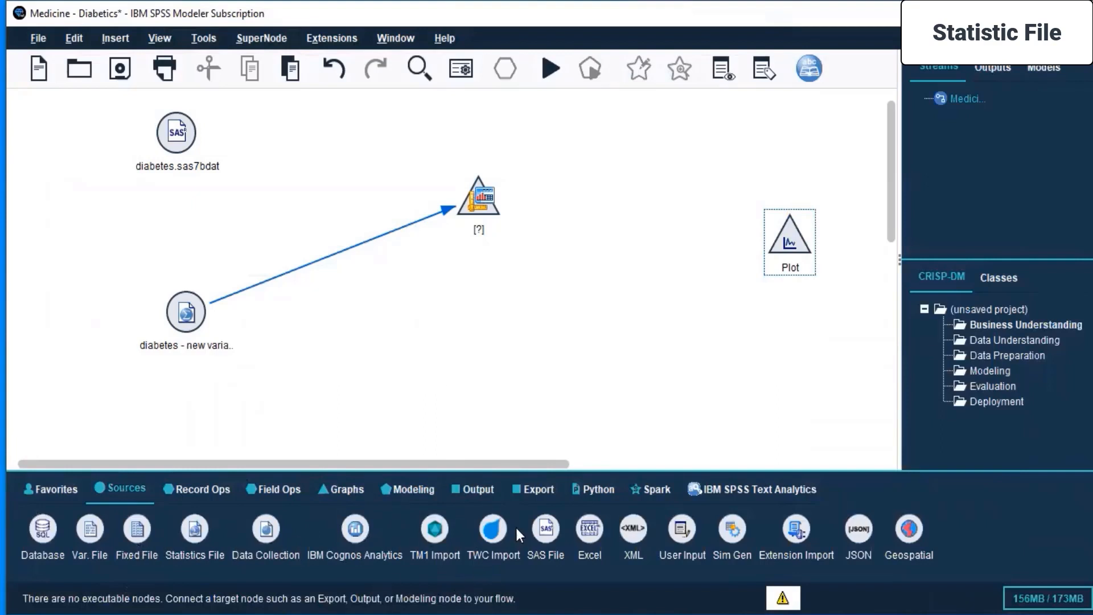
double_click(580, 531)
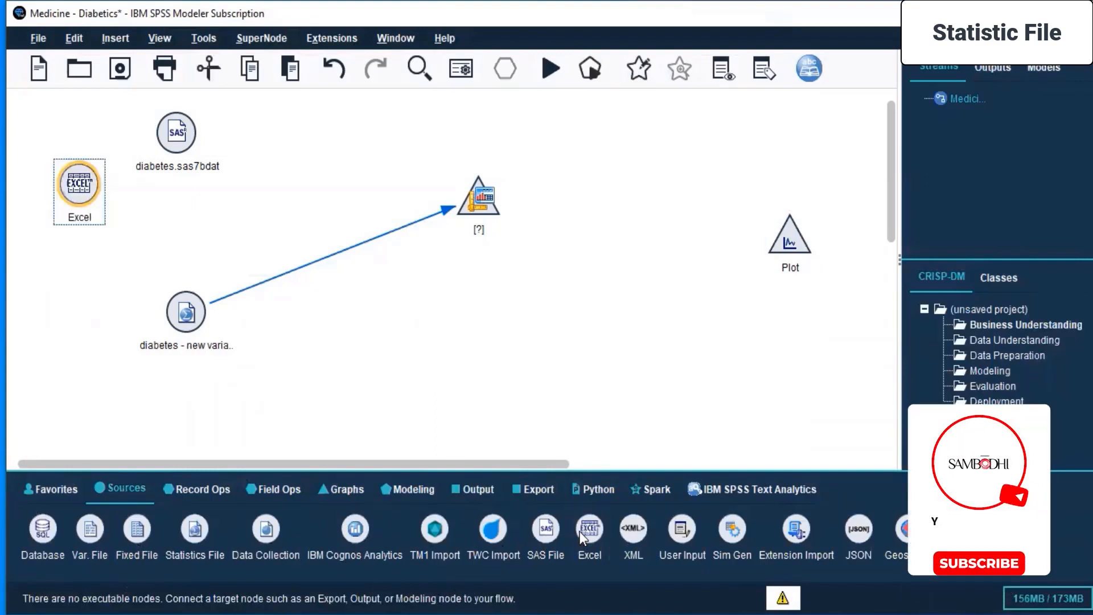
left_click_drag(73, 187, 608, 330)
Set the Excel node's import file to India - housing price index.xlsx from the Desktop's Minitab Dataset folder and apply the settings.
double_click(608, 329)
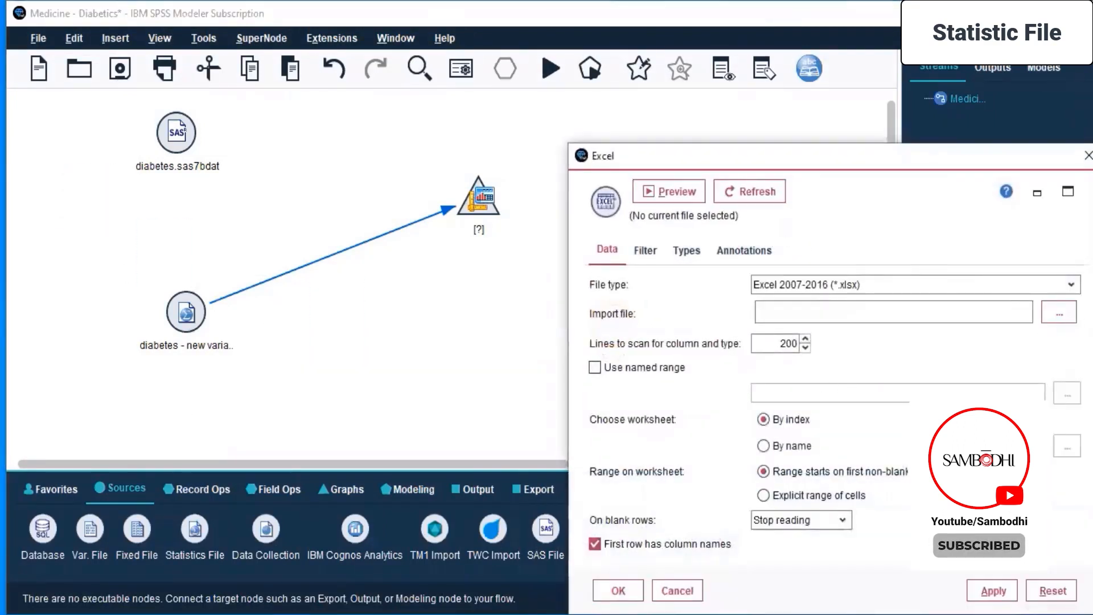
left_click(1058, 312)
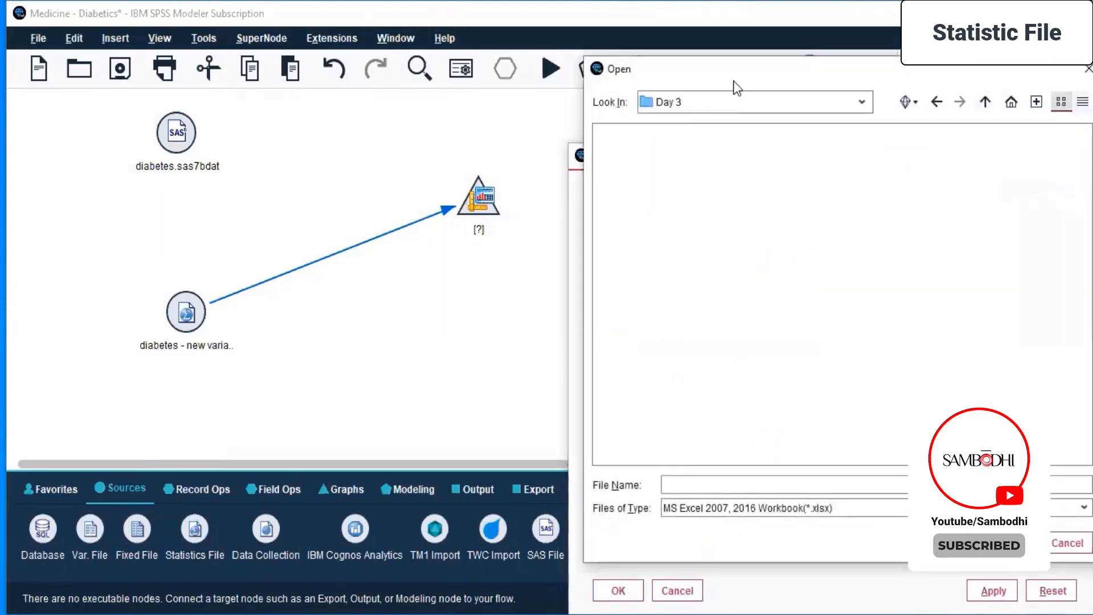
left_click(862, 102)
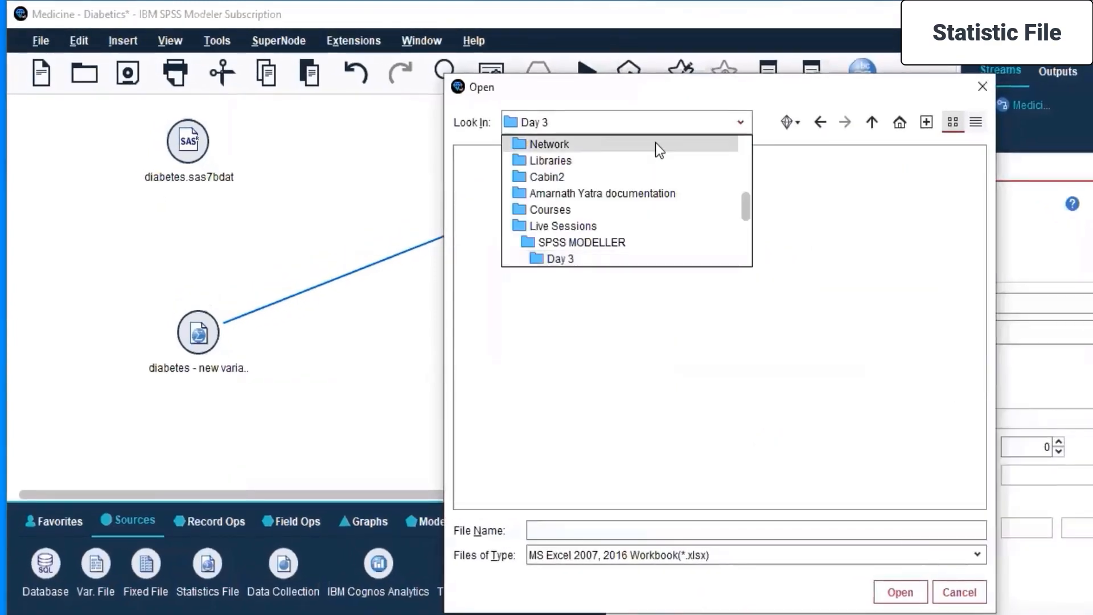
scroll(619, 210, "up", 2)
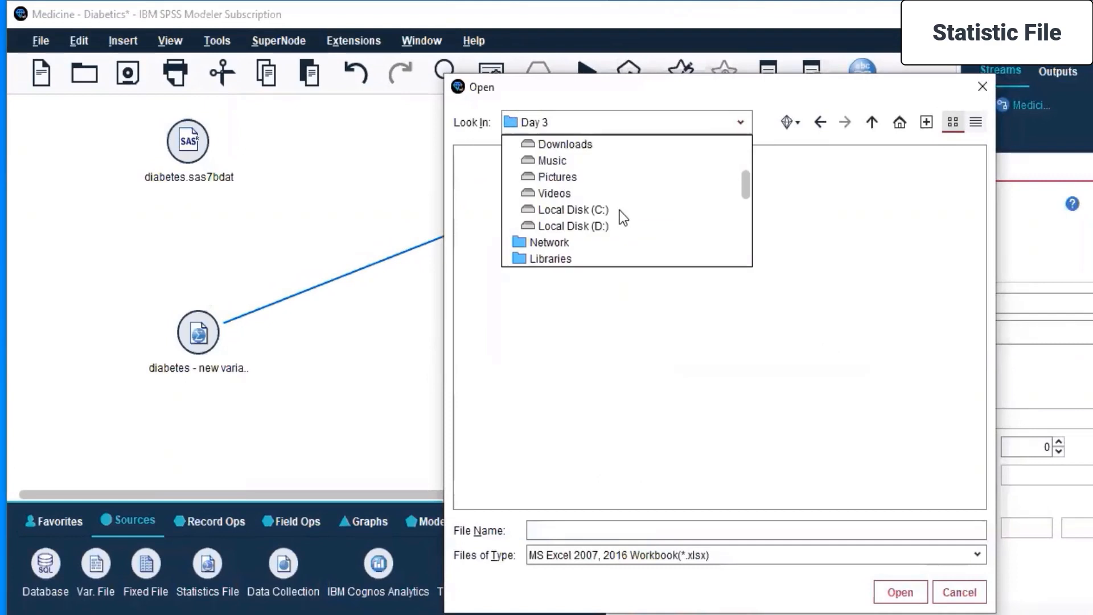
scroll(620, 210, "up", 1)
left_click(574, 160)
double_click(493, 203)
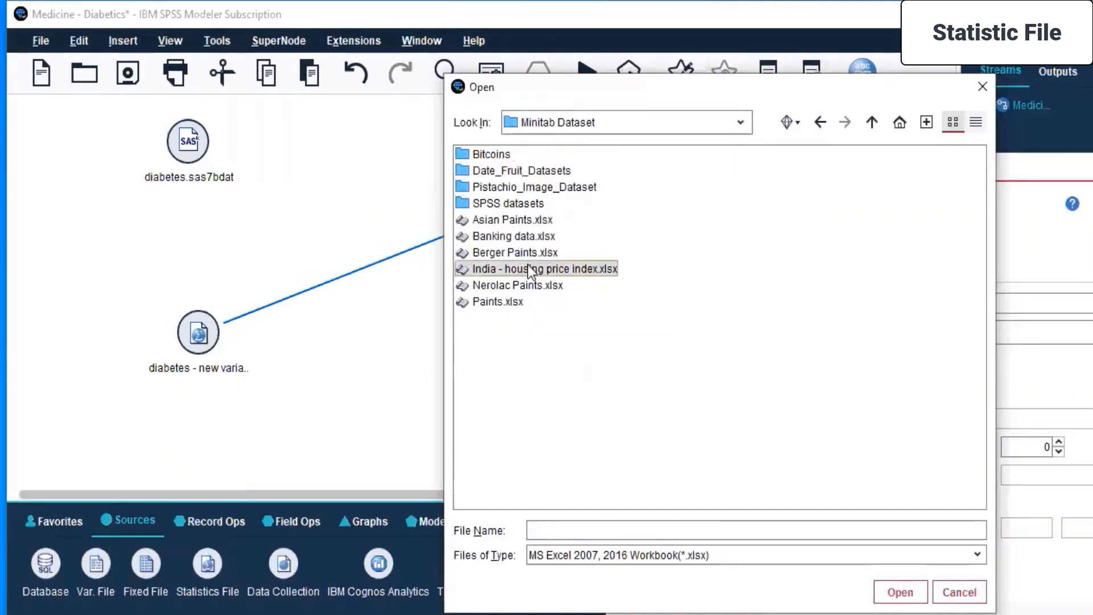
left_click(528, 268)
left_click(899, 592)
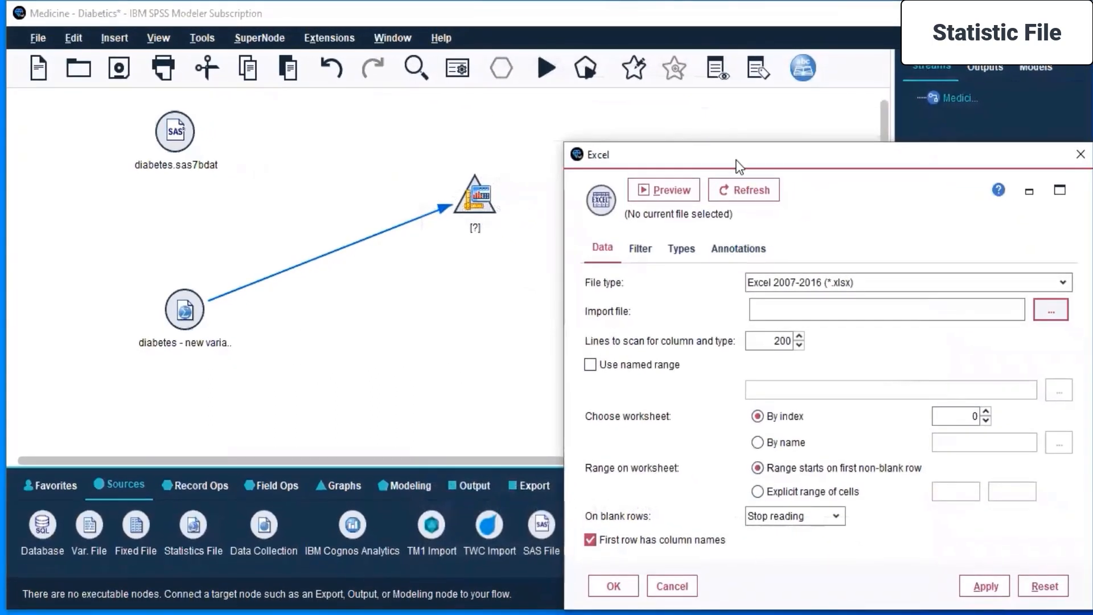
left_click_drag(724, 155, 385, 39)
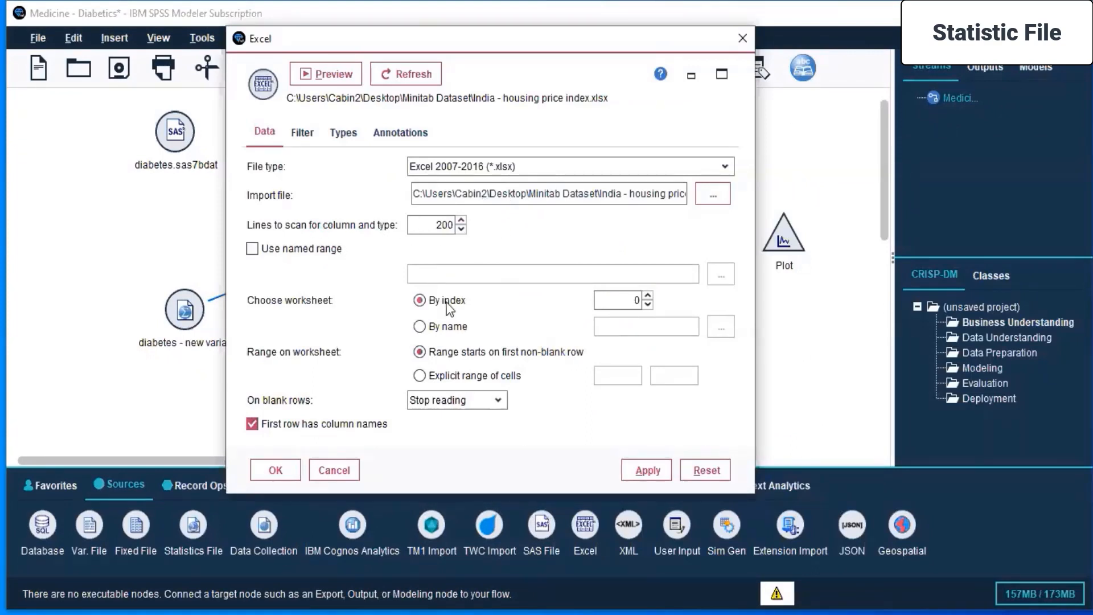
left_click(647, 470)
left_click(276, 470)
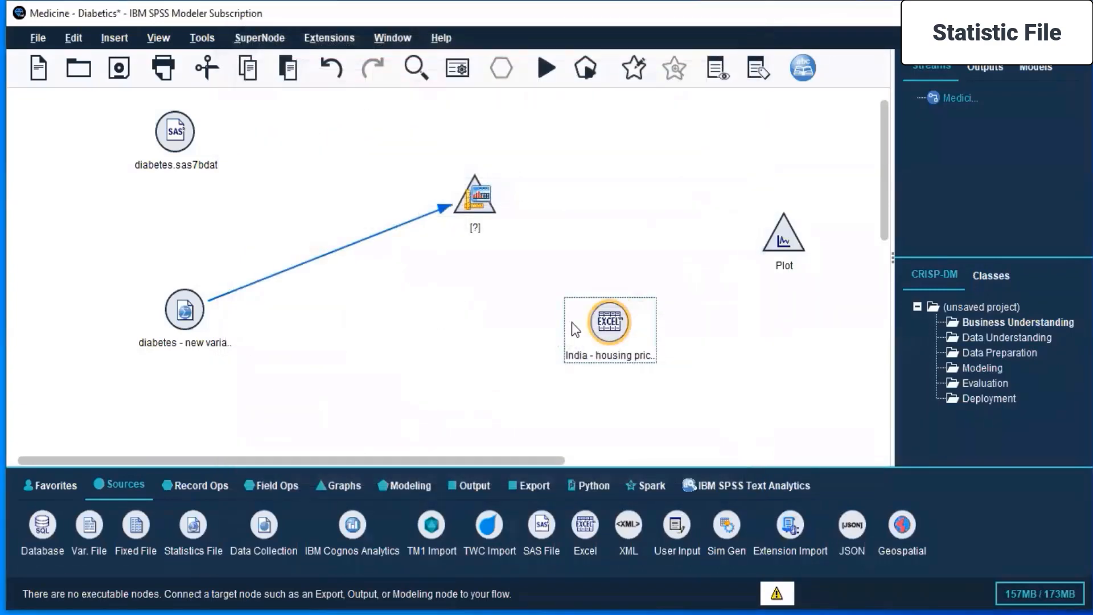
Open the data view of the India - housing price index Excel node.
right_click(616, 322)
mouse_move(617, 321)
left_click(665, 385)
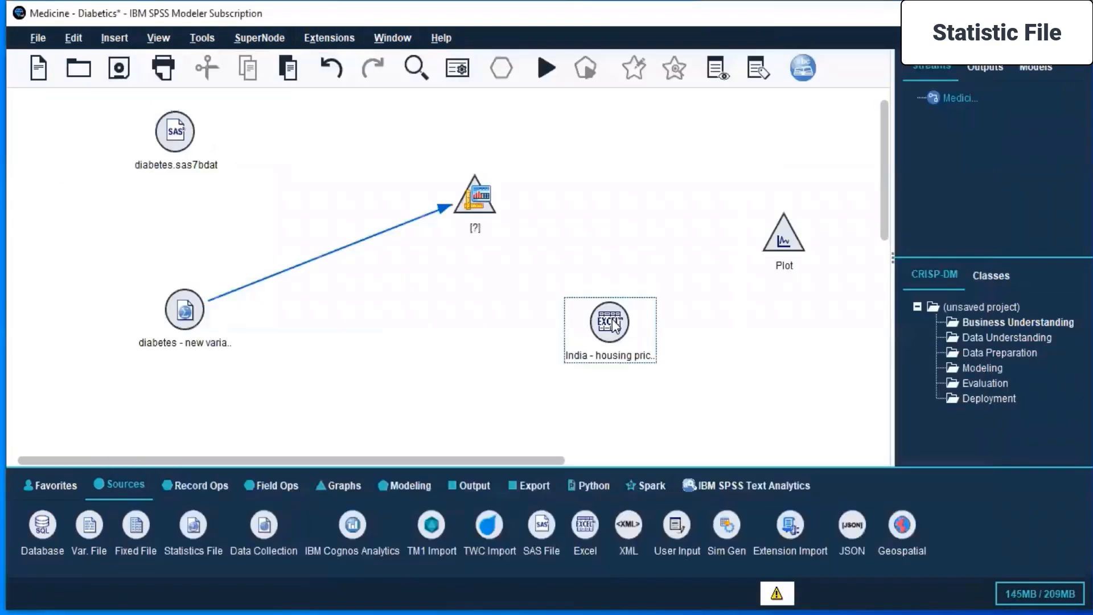
right_click(613, 316)
left_click(689, 29)
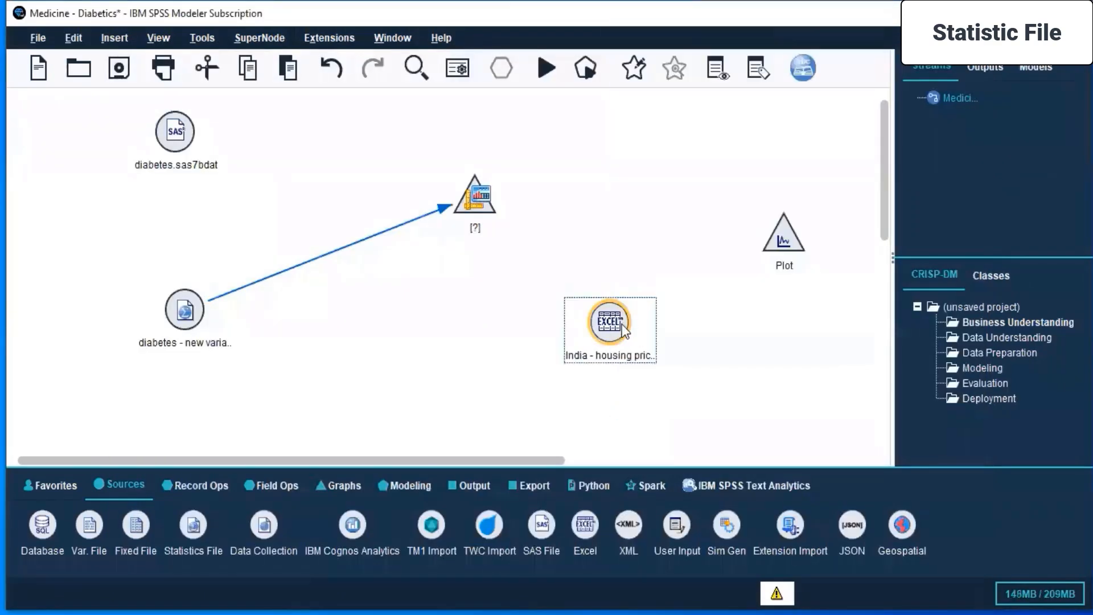
Connect the Excel node to the Plot node and place the Plot node level with it.
left_click(785, 239)
left_click_drag(786, 238, 797, 328)
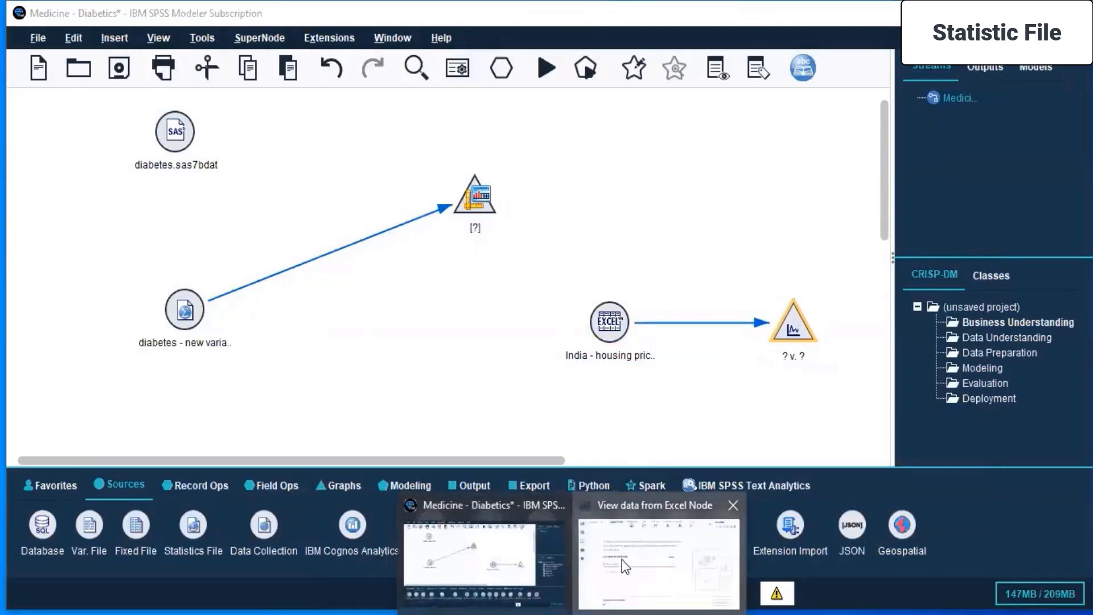
Show the India - housing price index data from the Excel node as a spreadsheet.
left_click(621, 560)
mouse_move(142, 193)
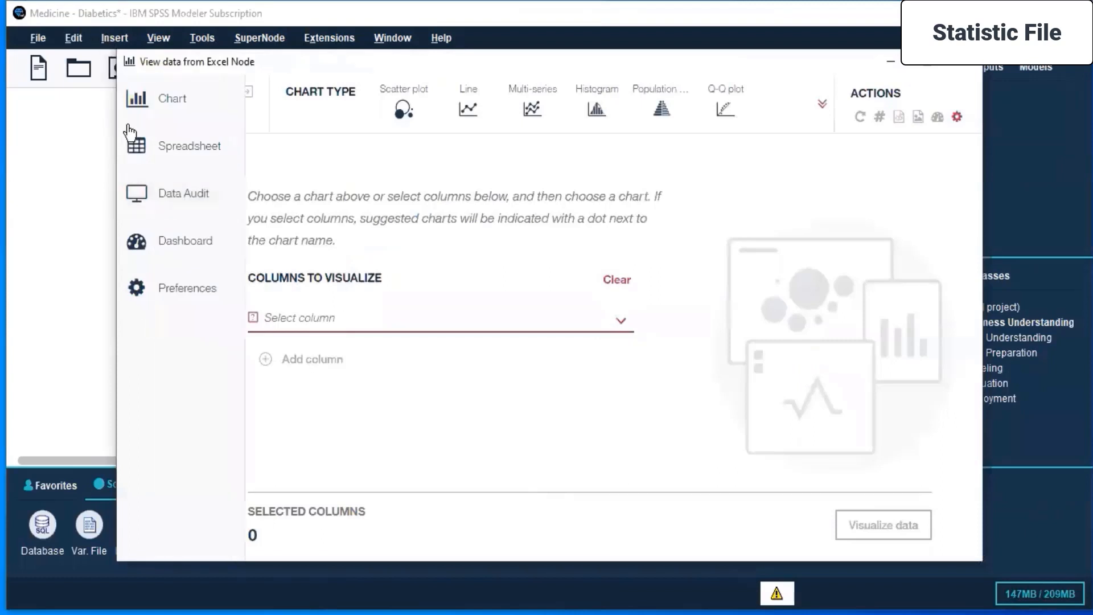
left_click(150, 149)
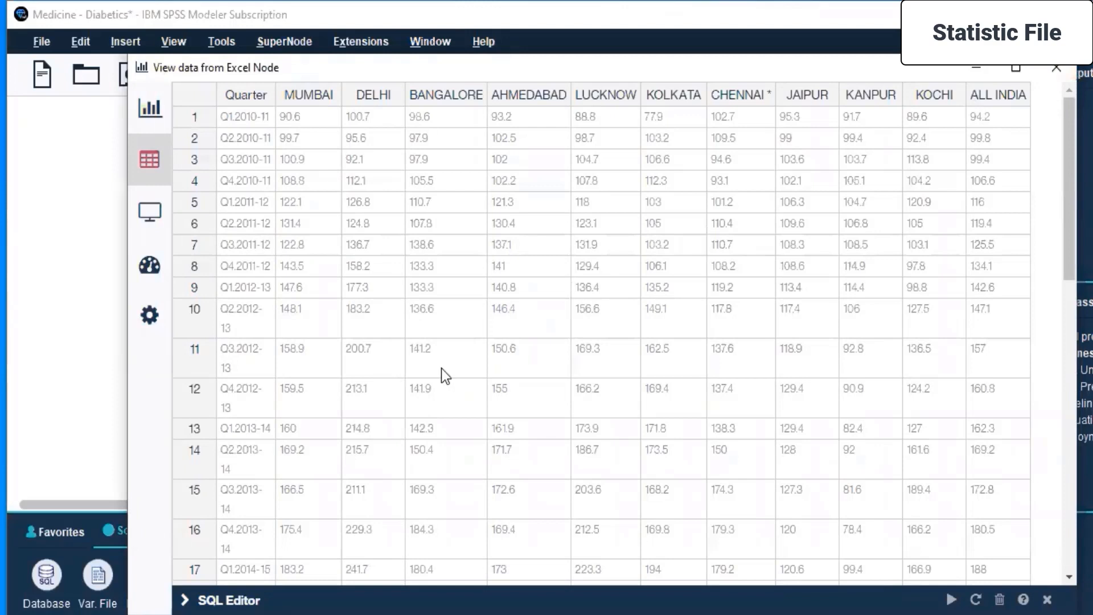
Open the Plot node's settings and view the fields available for the X field.
left_click(870, 363)
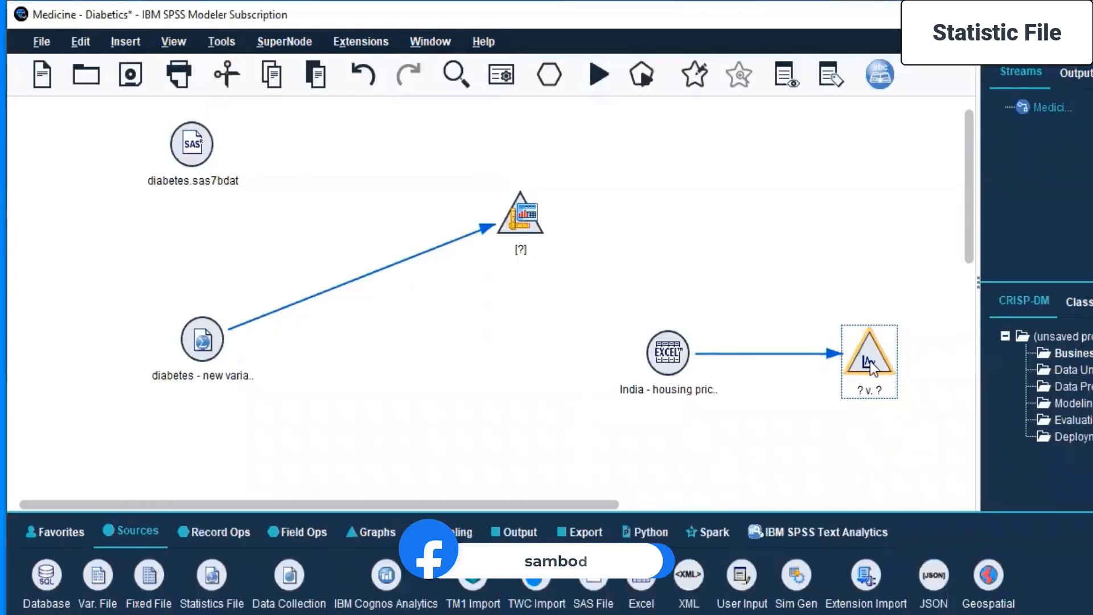
double_click(870, 361)
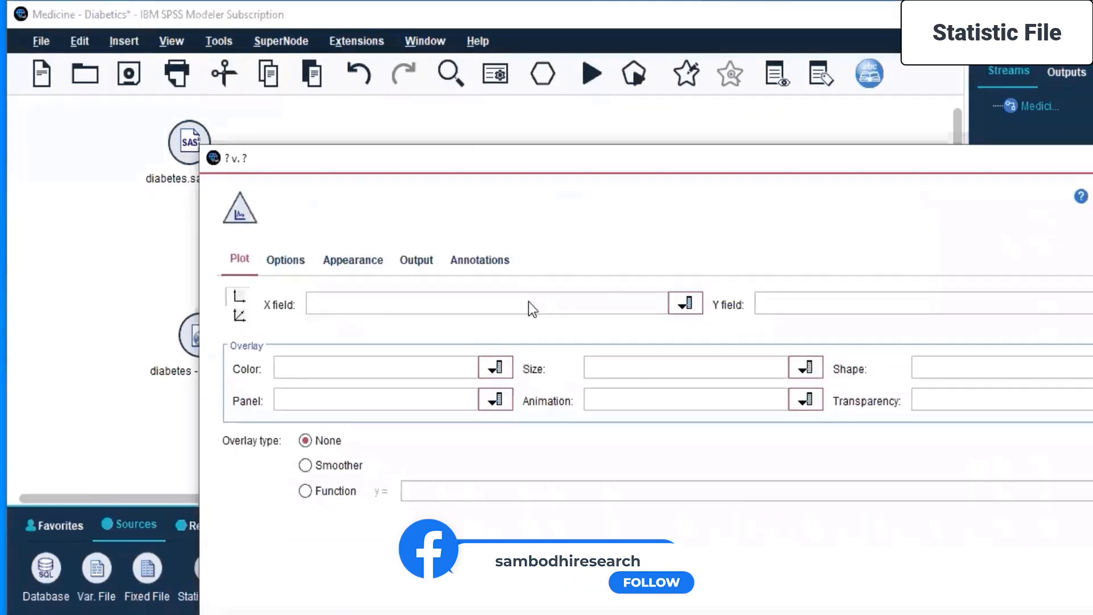
left_click(691, 310)
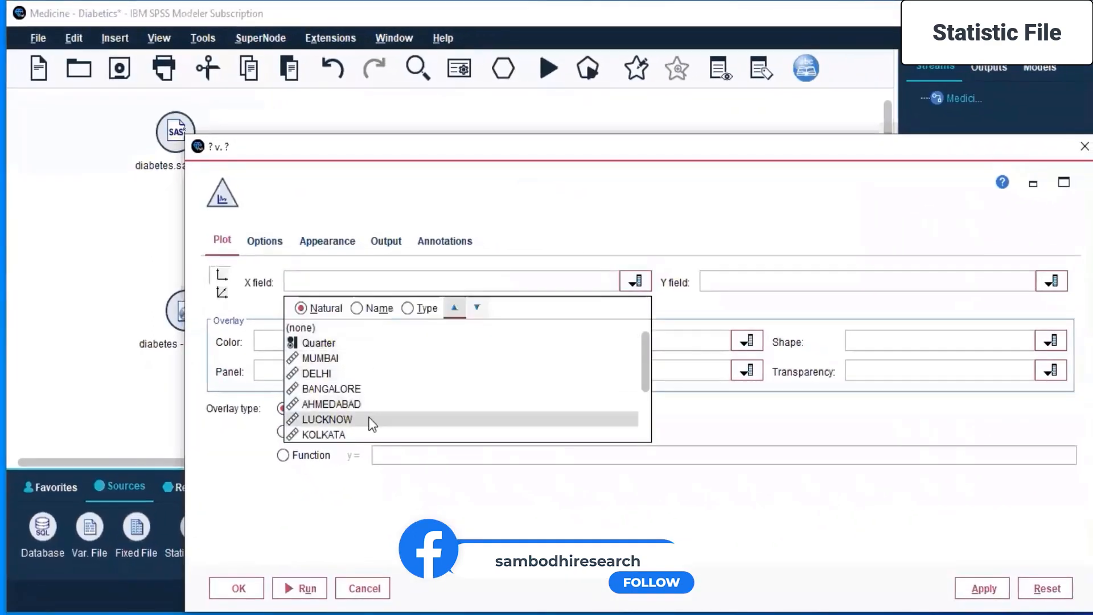
left_click(484, 147)
left_click_drag(485, 147, 443, 107)
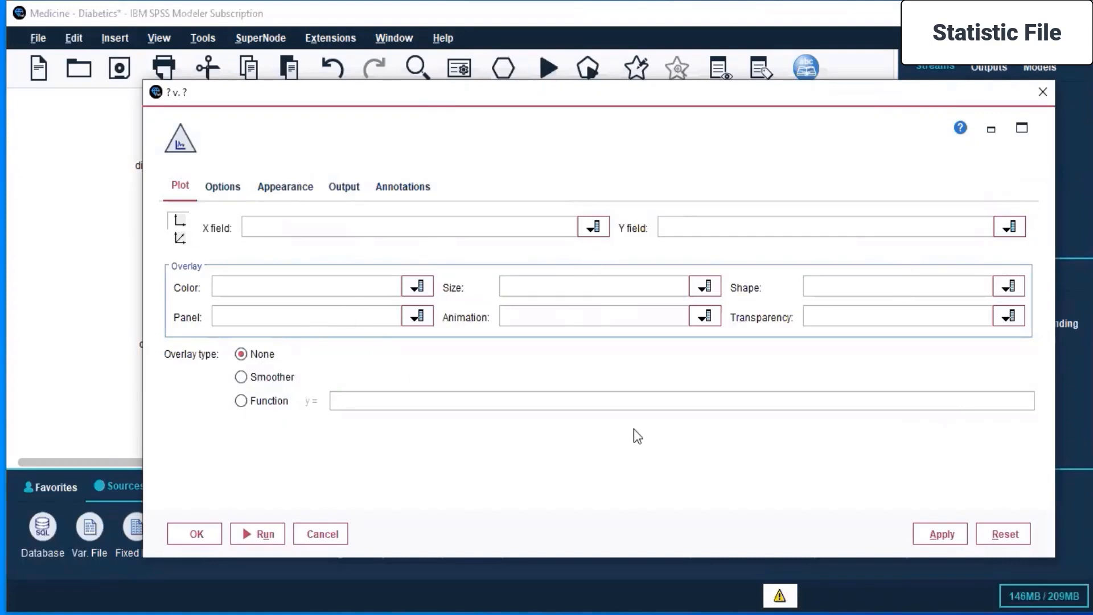
Review the Plot node's options, appearance, output and annotation settings, and close its settings without changes.
left_click(218, 187)
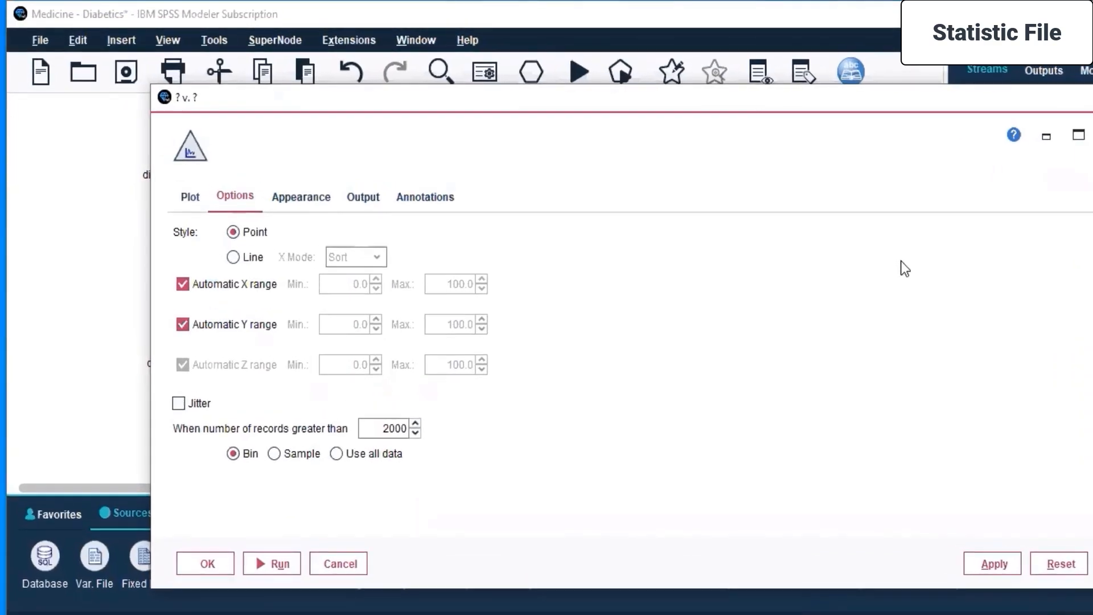
left_click(310, 197)
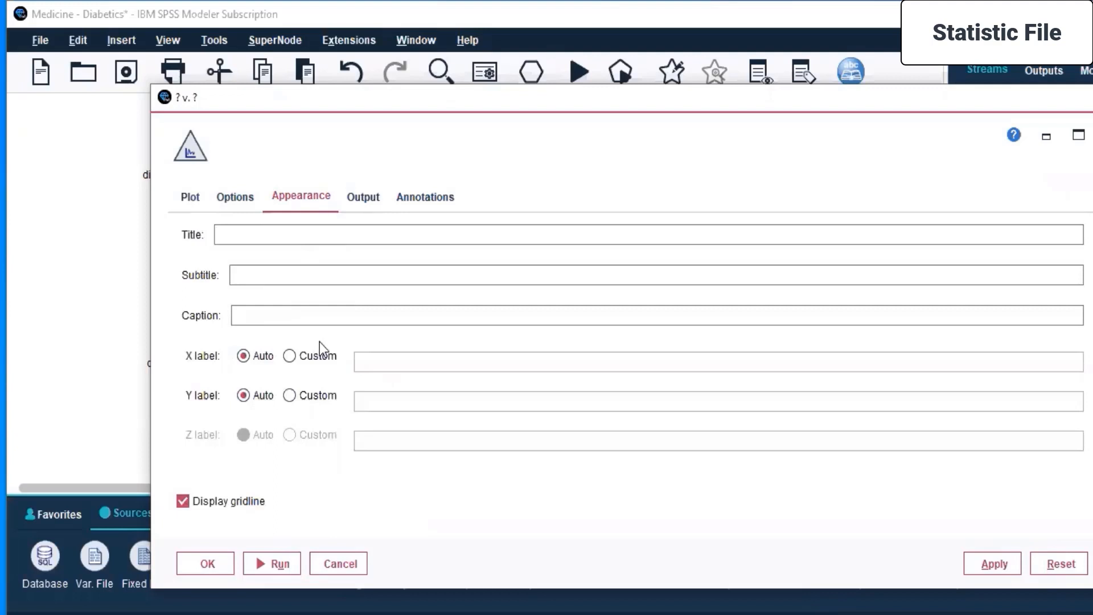
left_click(367, 197)
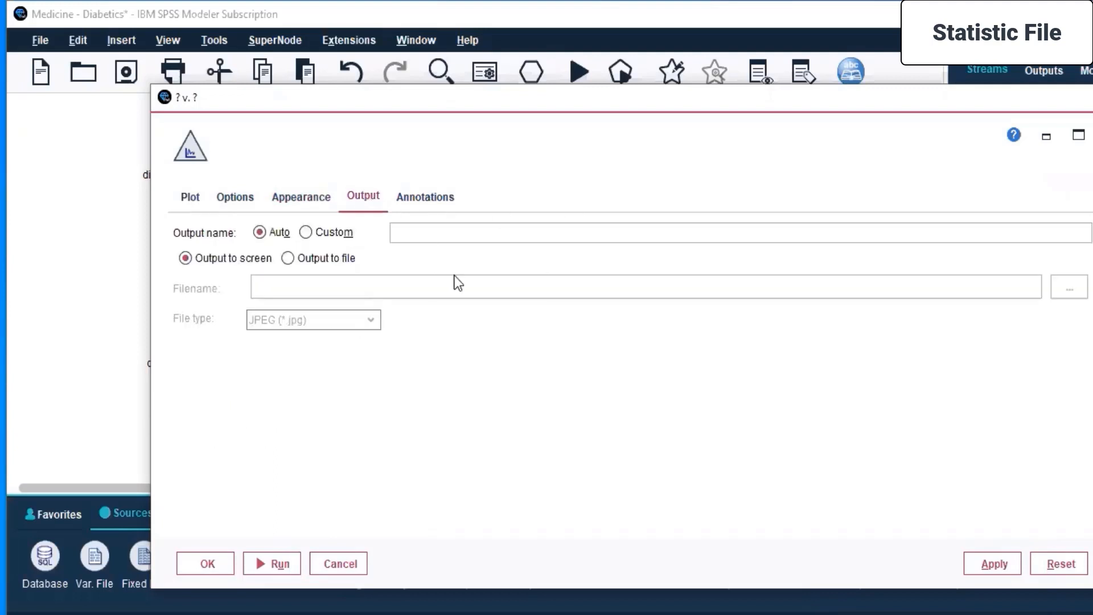
left_click(445, 207)
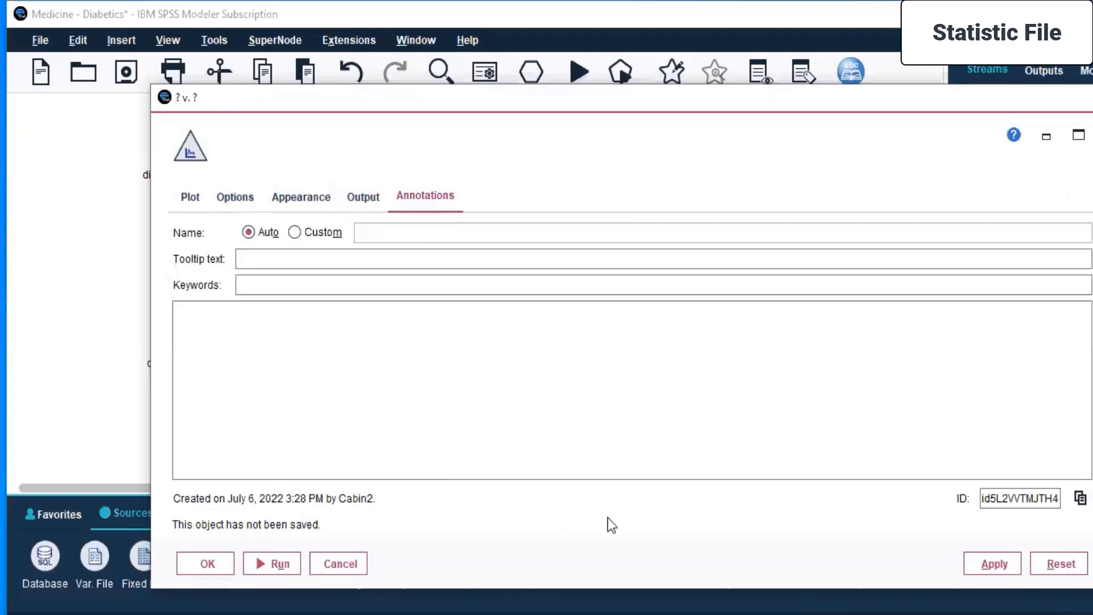
left_click(190, 200)
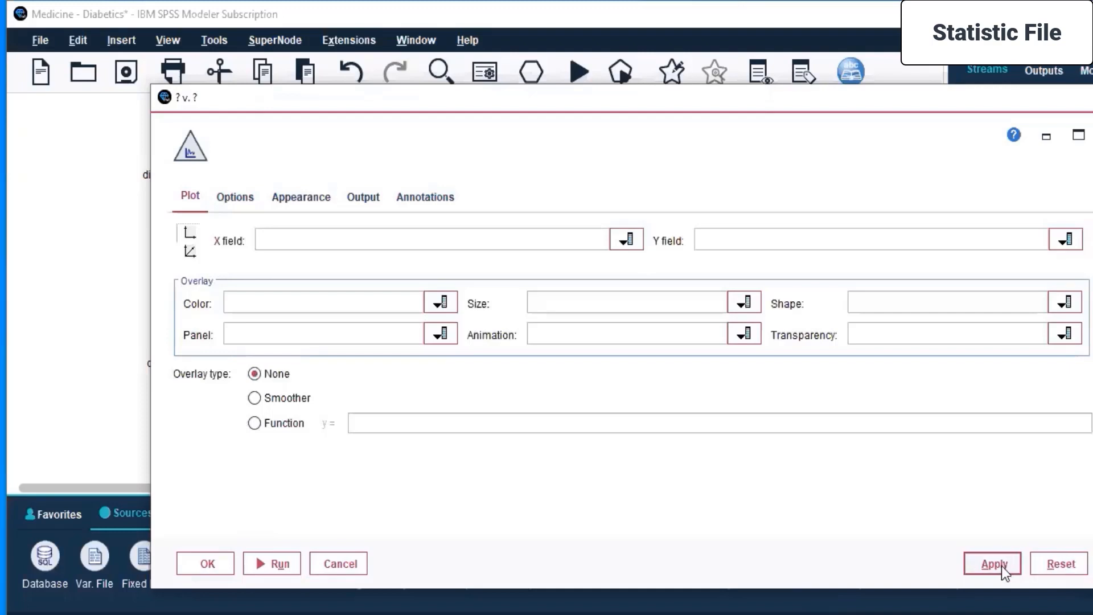
left_click(339, 563)
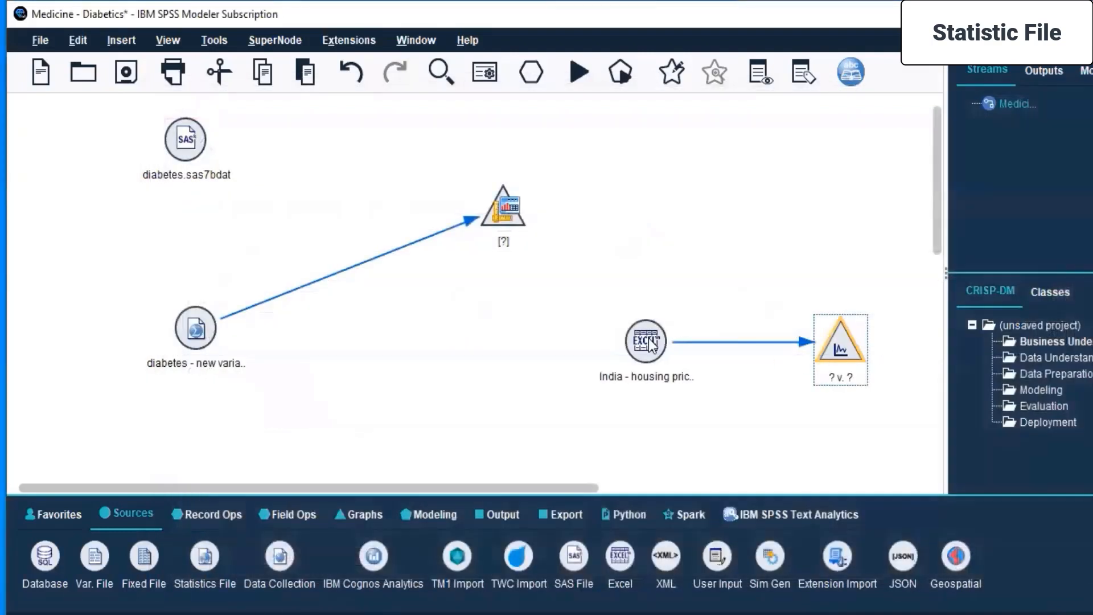
Move the Graphboard node close beside the diabetes source node that feeds it.
left_click_drag(504, 210, 308, 330)
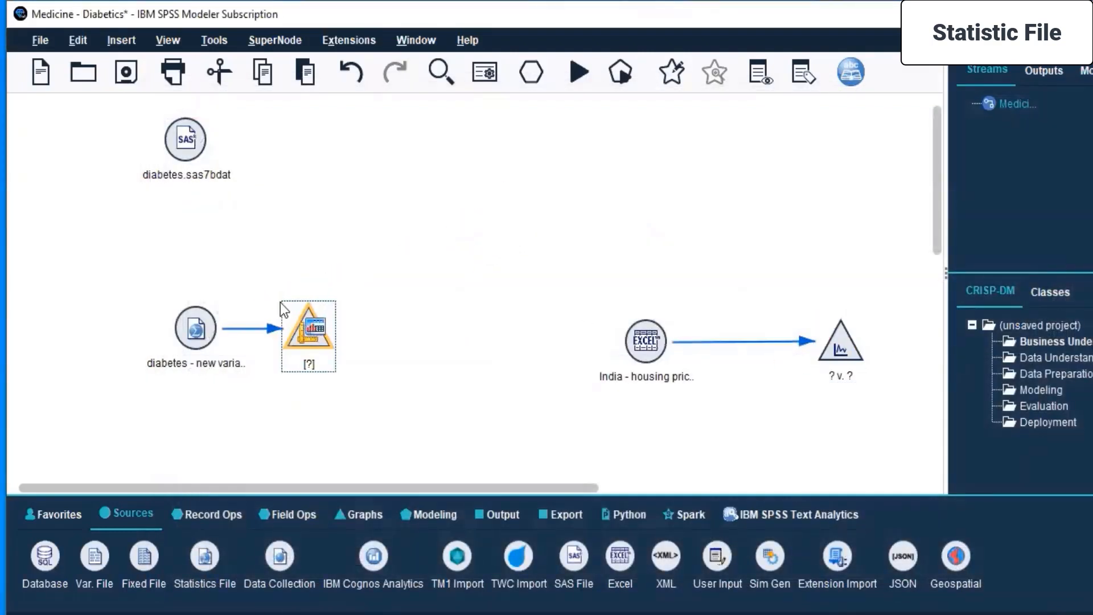
Try to connect the diabetes.sas7bdat node to the Graphboard node.
left_click(189, 149)
right_click(190, 149)
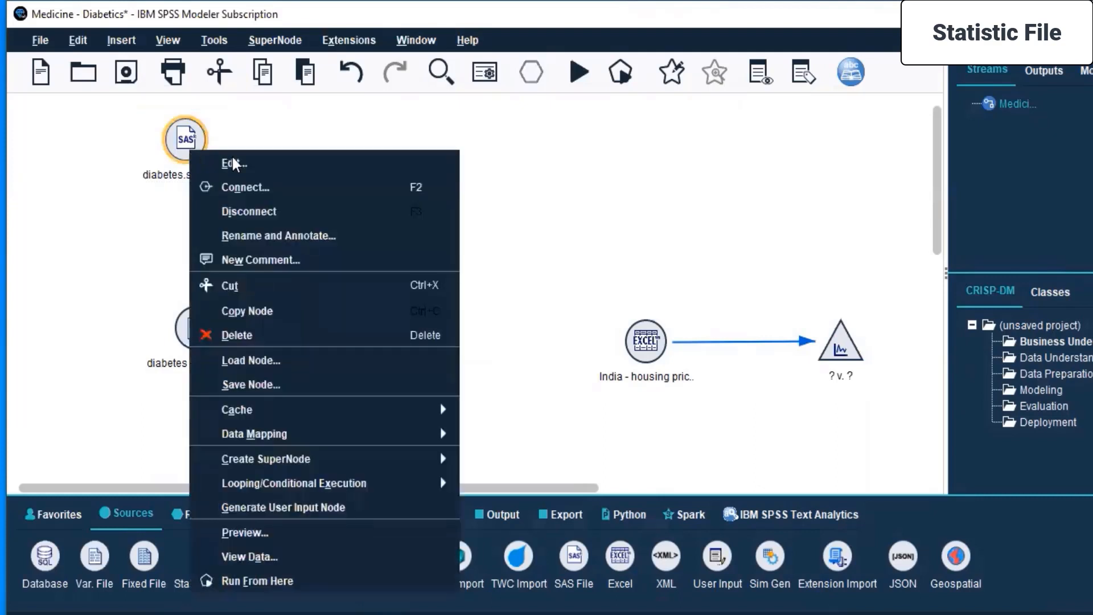
left_click(171, 139)
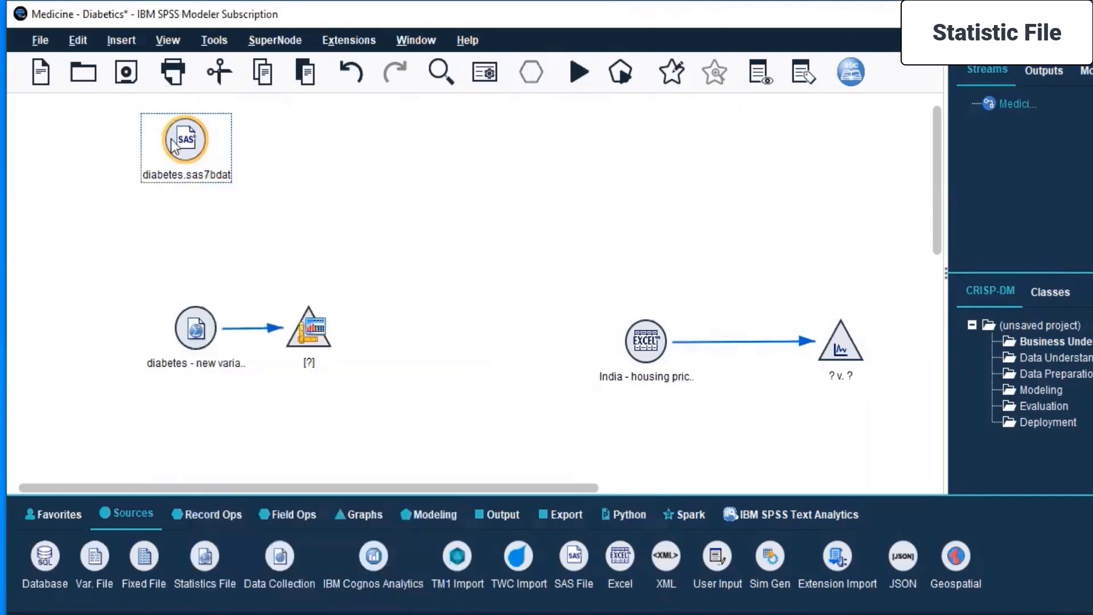
left_click(303, 313)
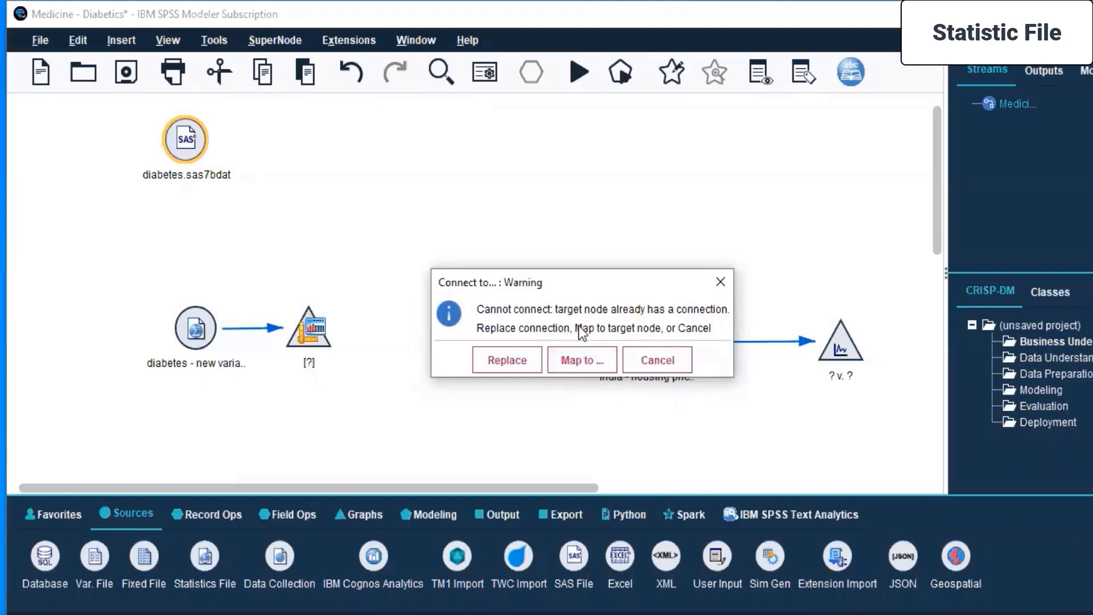
left_click(650, 360)
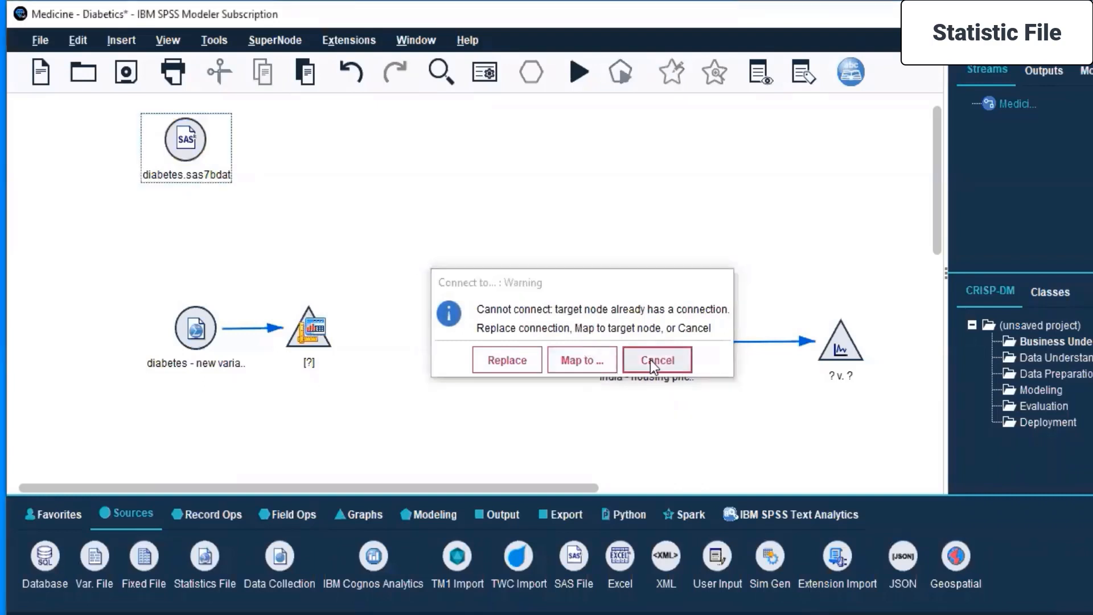
Try to map the diabetes.sas7bdat fields to the Graphboard node, checking the mapping choices for SkinThickness.
right_click(186, 130)
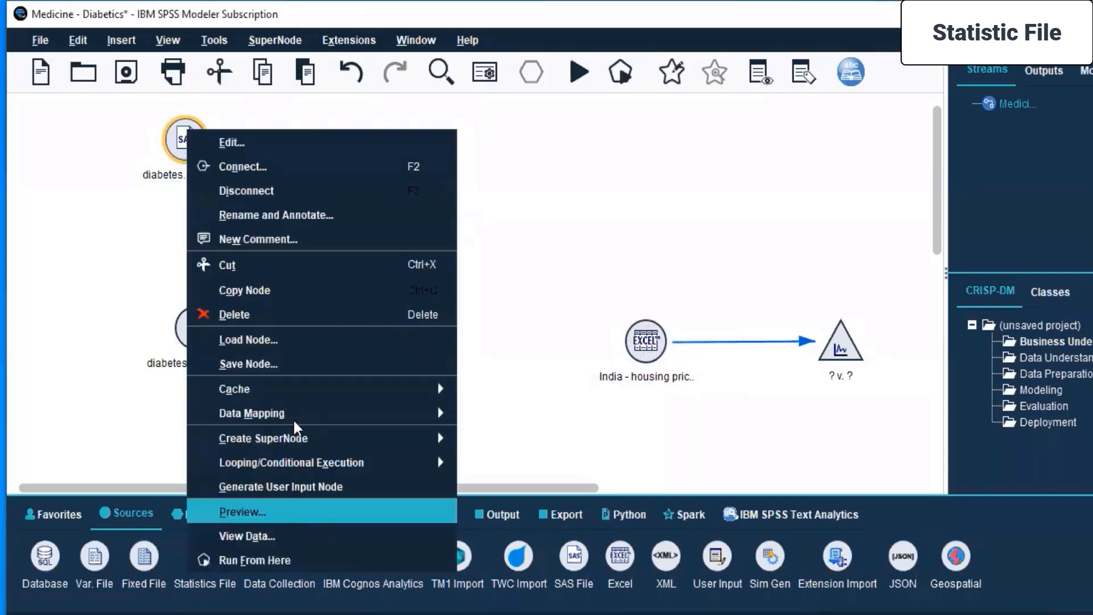
left_click(270, 163)
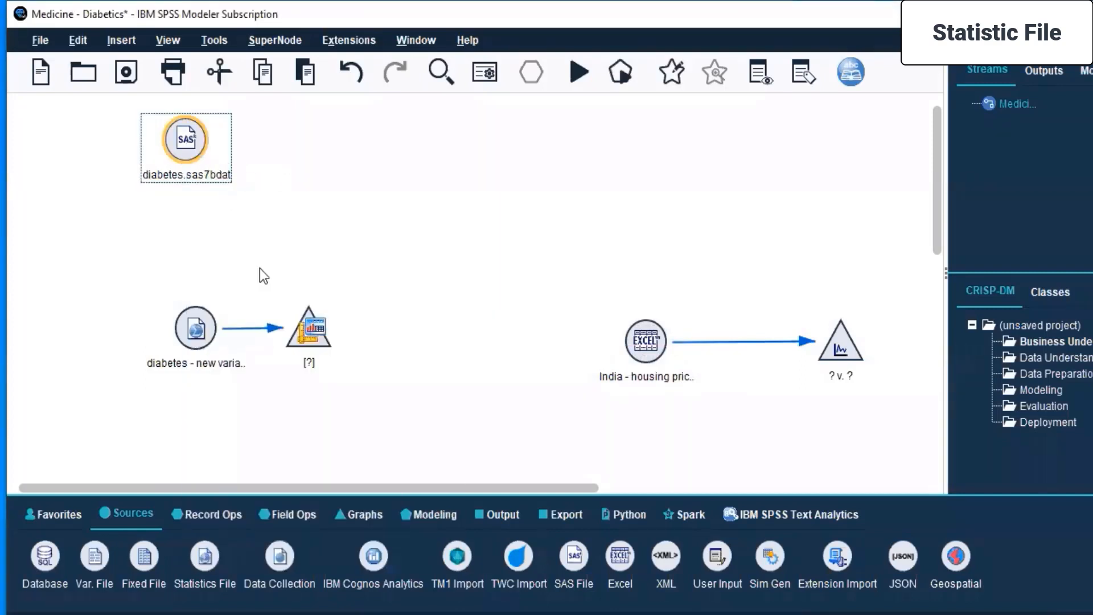
left_click(302, 330)
left_click(592, 362)
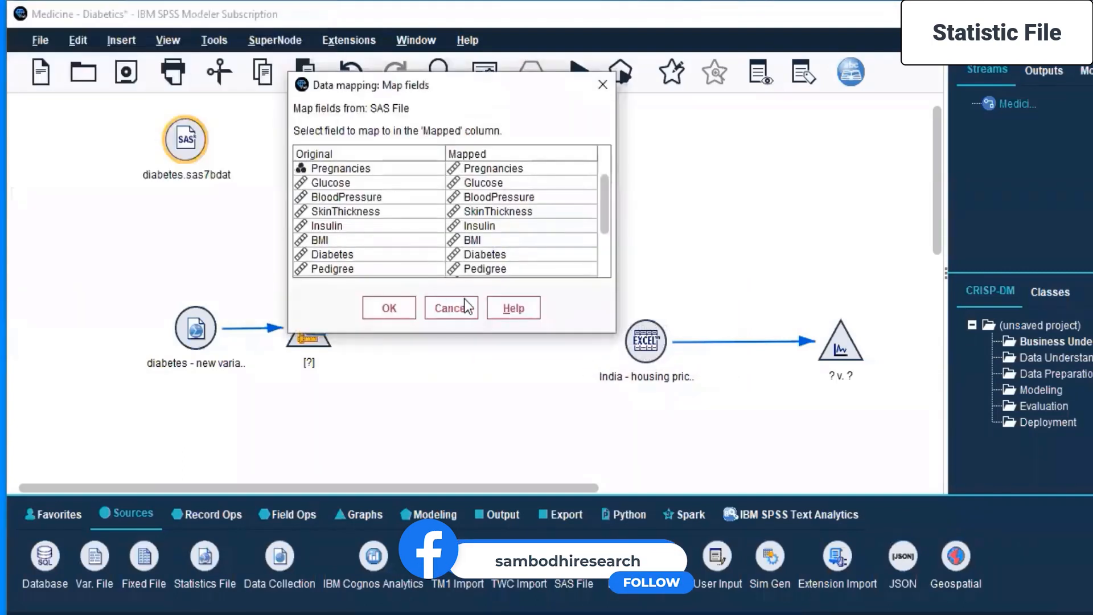
left_click_drag(605, 212, 623, 288)
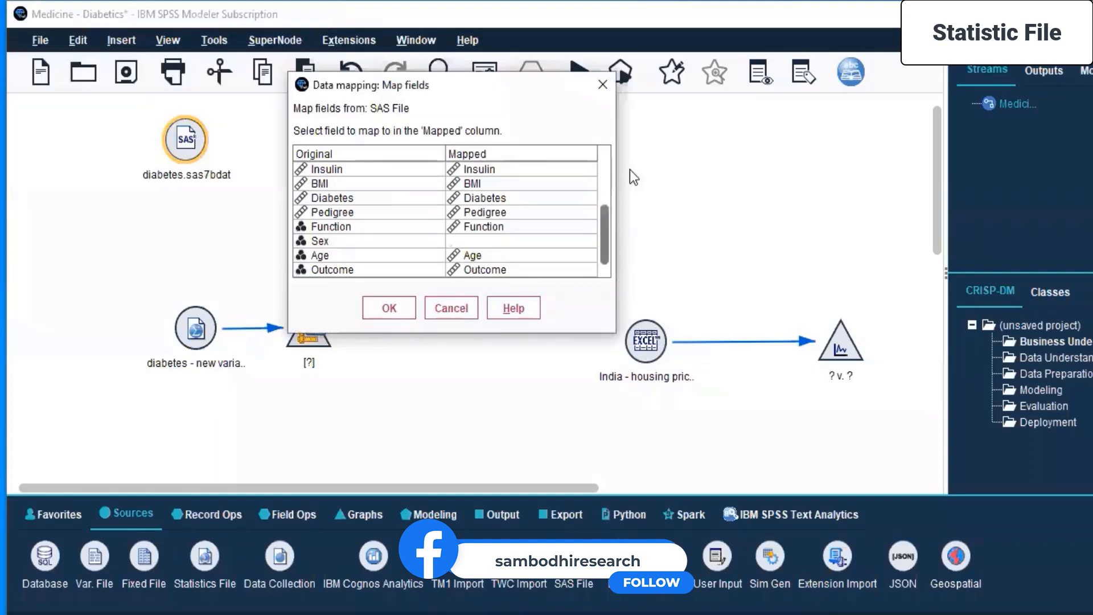
scroll(547, 216, "up", 2)
left_click(364, 199)
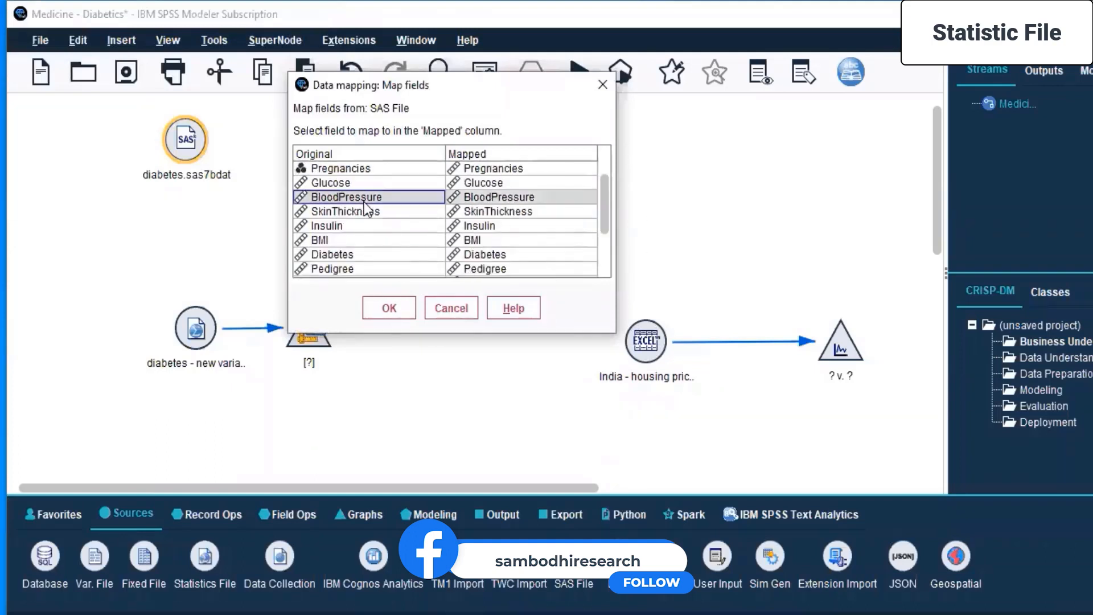
left_click(478, 214)
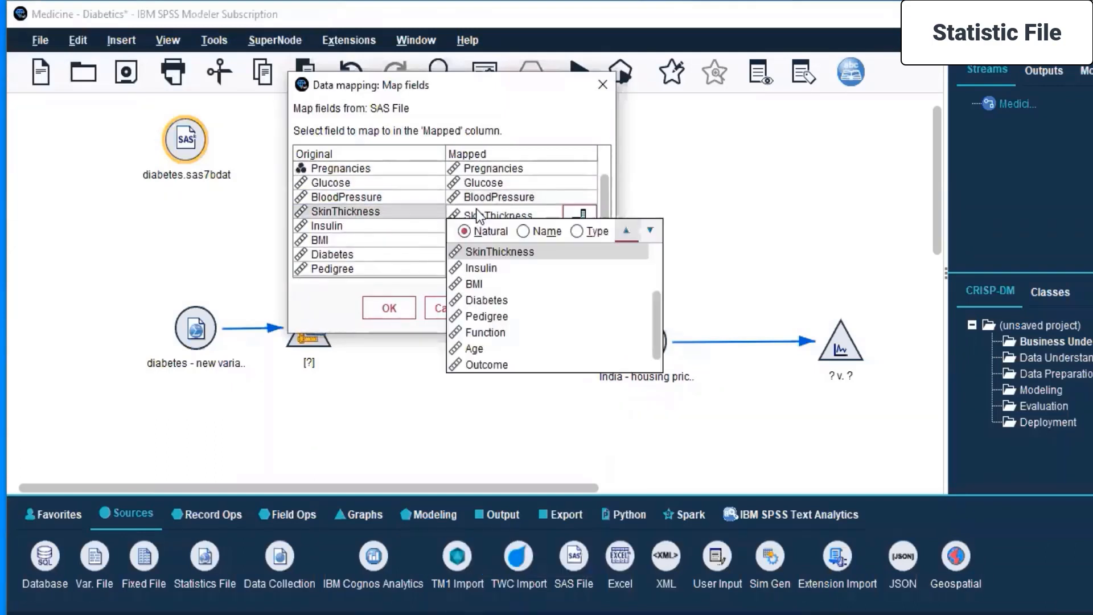
left_click(478, 251)
left_click(449, 307)
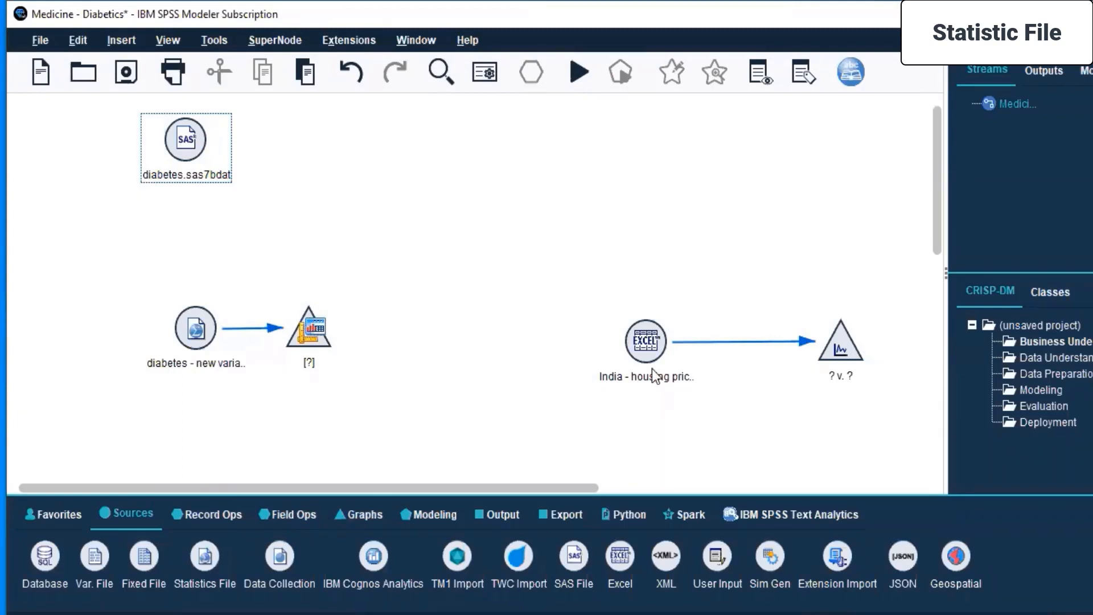
Move the India - housing price index Excel node and the Plot node higher on the canvas, level with each other.
left_click_drag(648, 340, 412, 191)
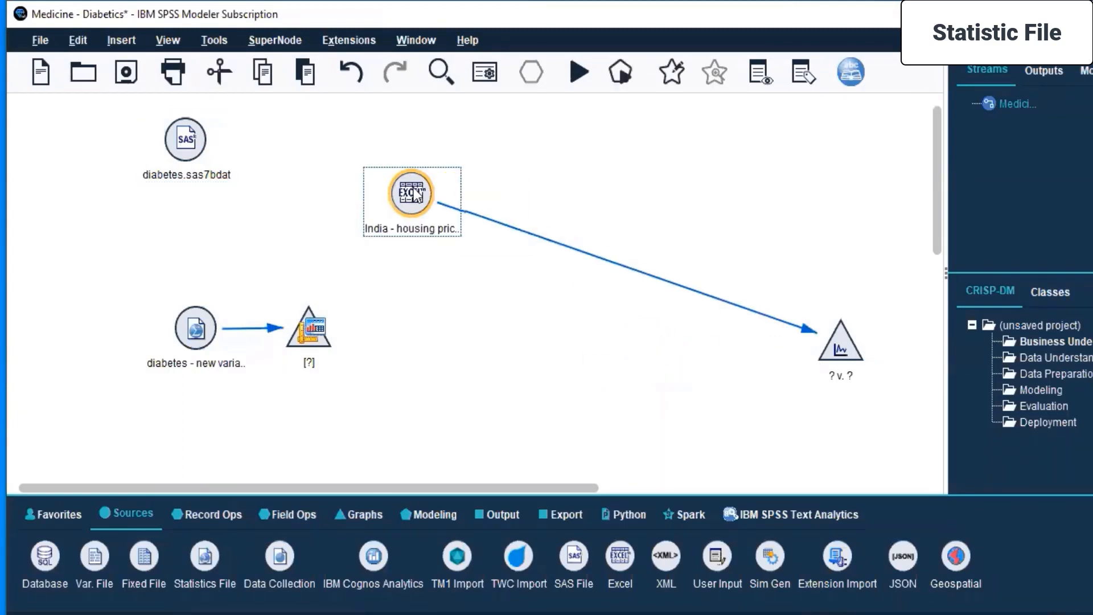
left_click_drag(844, 352, 813, 211)
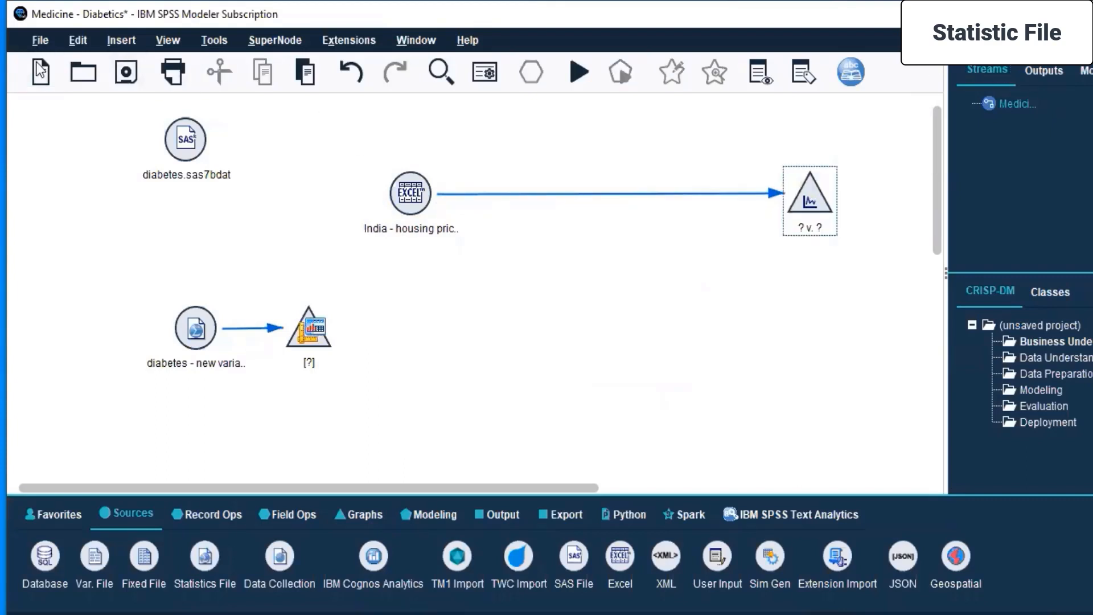
Create a new stream and transfer the connected Excel and Plot nodes into it from Medicine - Diabetics, placing them near the canvas's upper left.
left_click(35, 78)
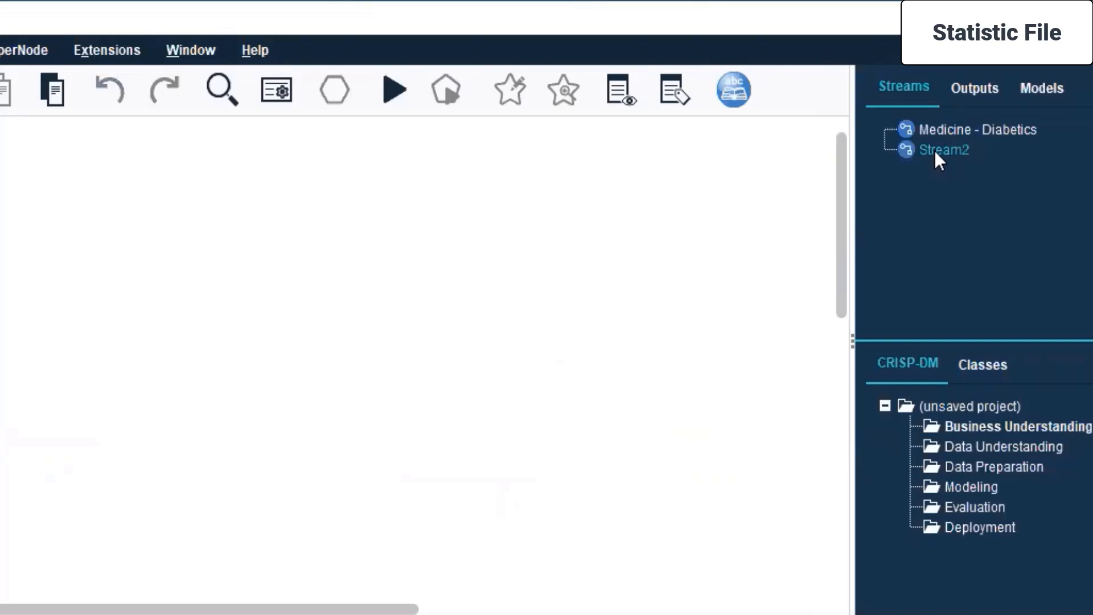
left_click(937, 130)
left_click_drag(730, 186, 183, 321)
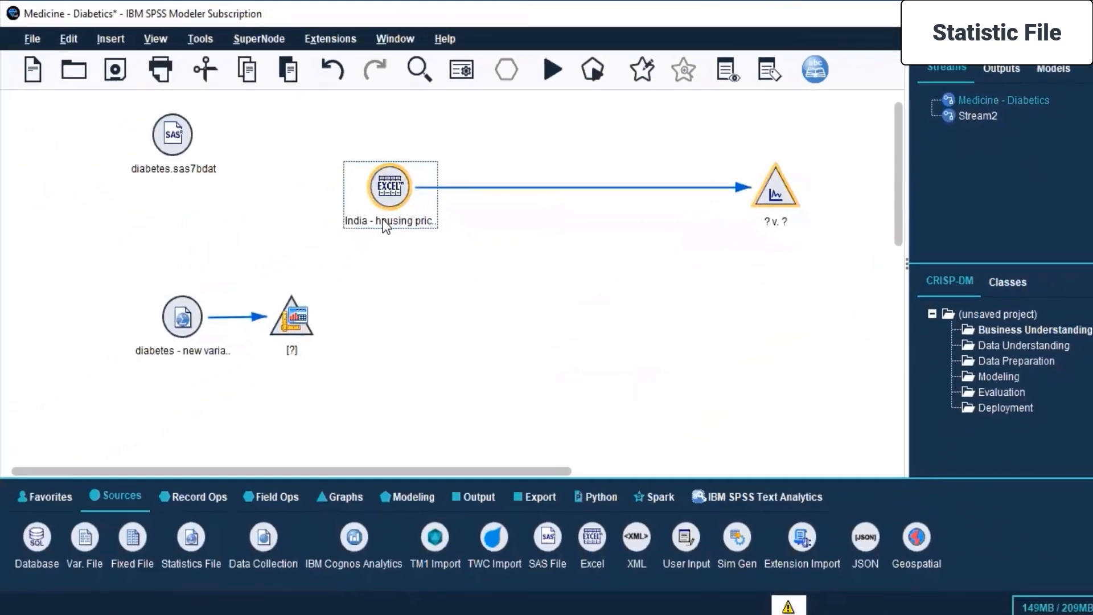
key("Delete")
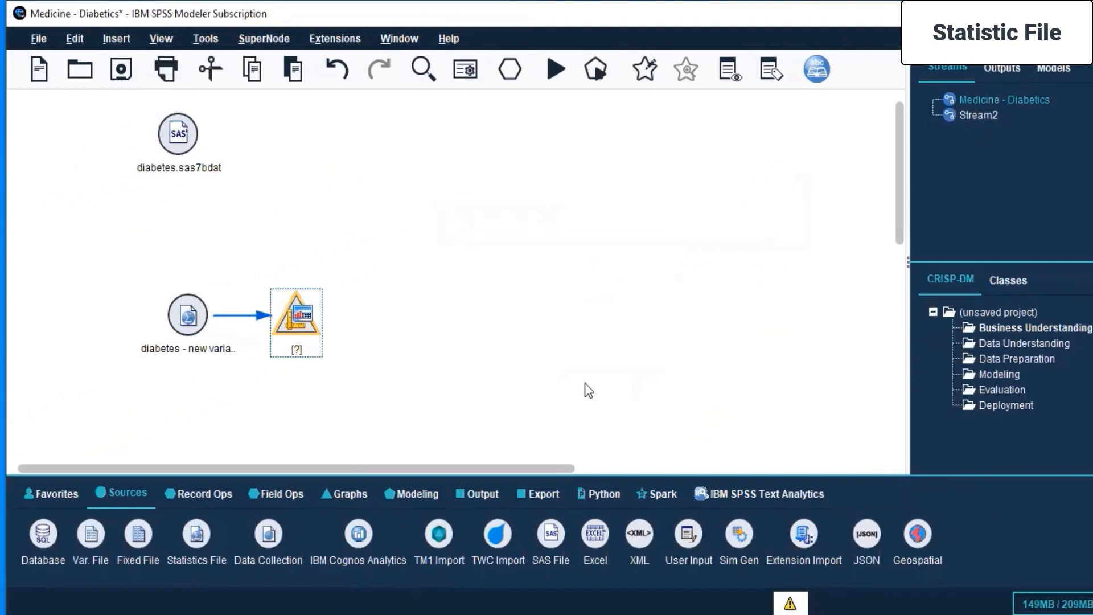
left_click(971, 118)
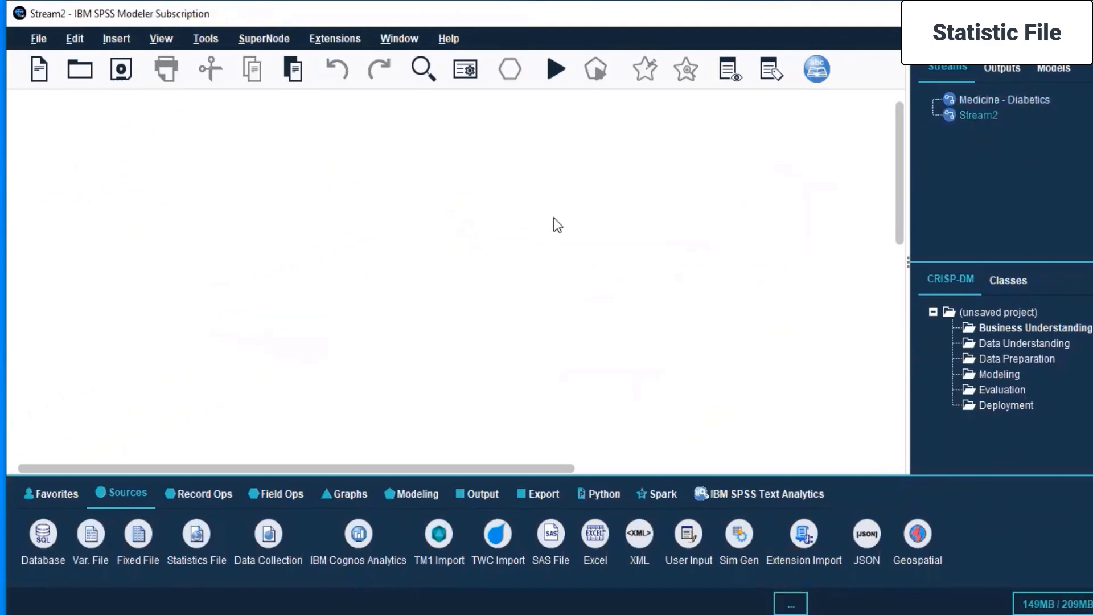
key("ctrl+v")
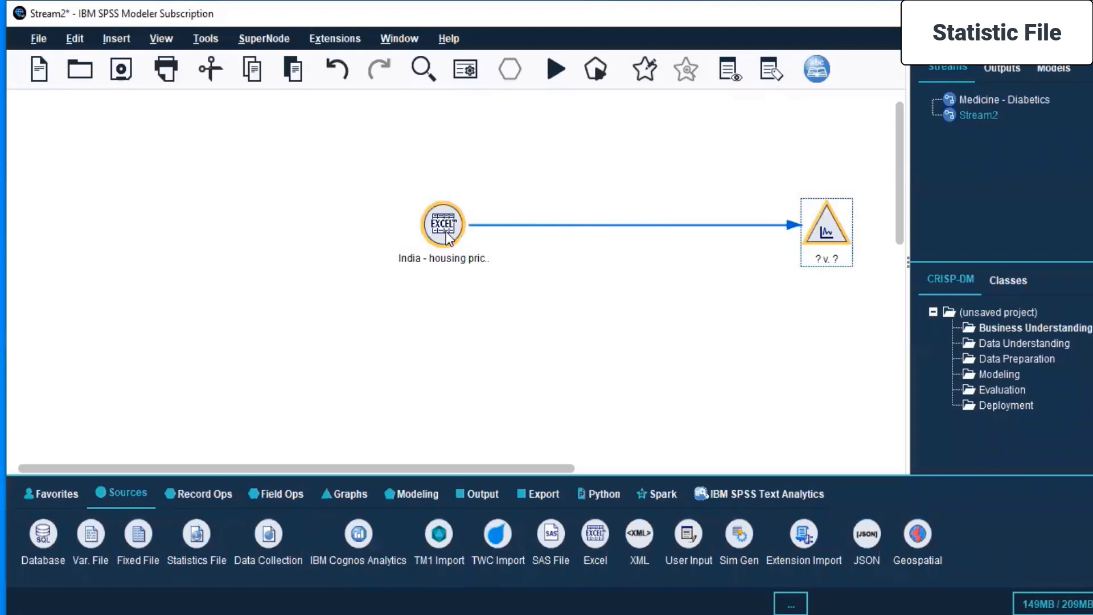
left_click_drag(448, 238, 222, 212)
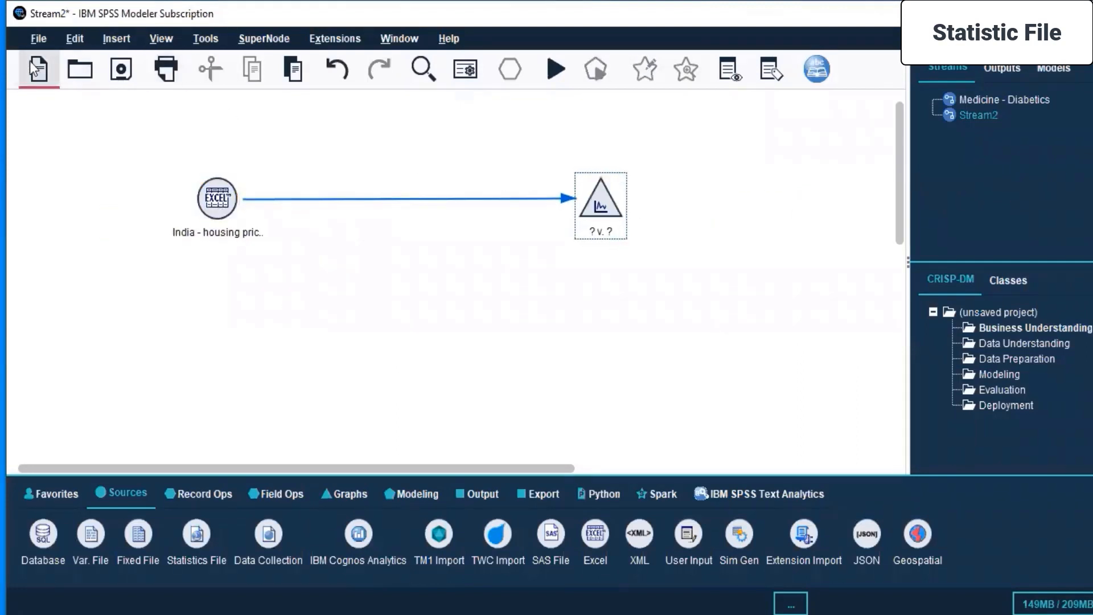
Start saving the new stream and browse from Desktop through Live Sessions to the Day 3 folder.
left_click(120, 64)
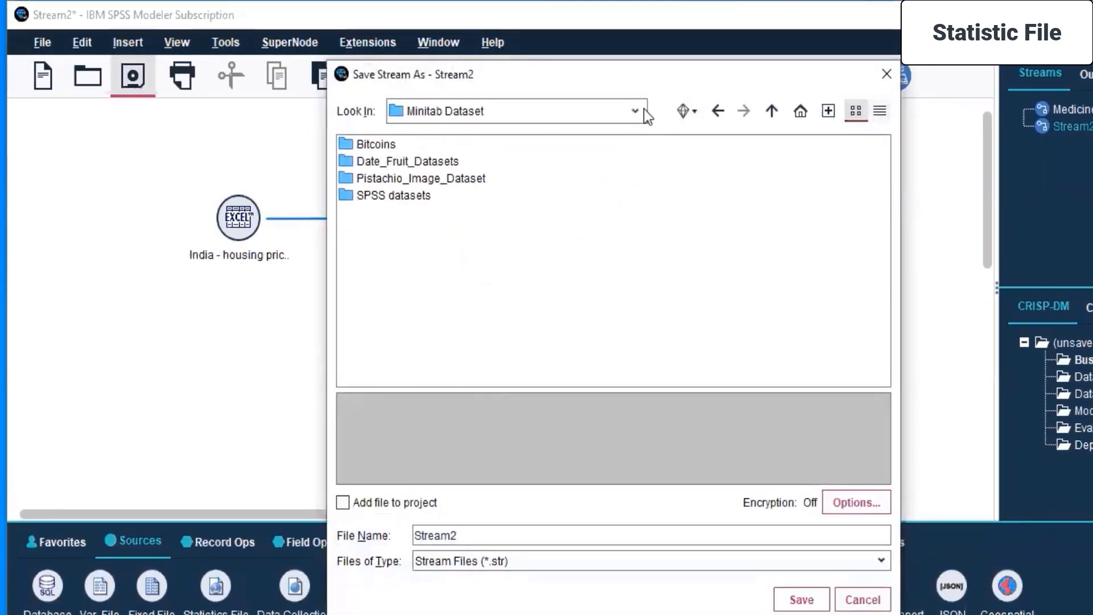
left_click(644, 110)
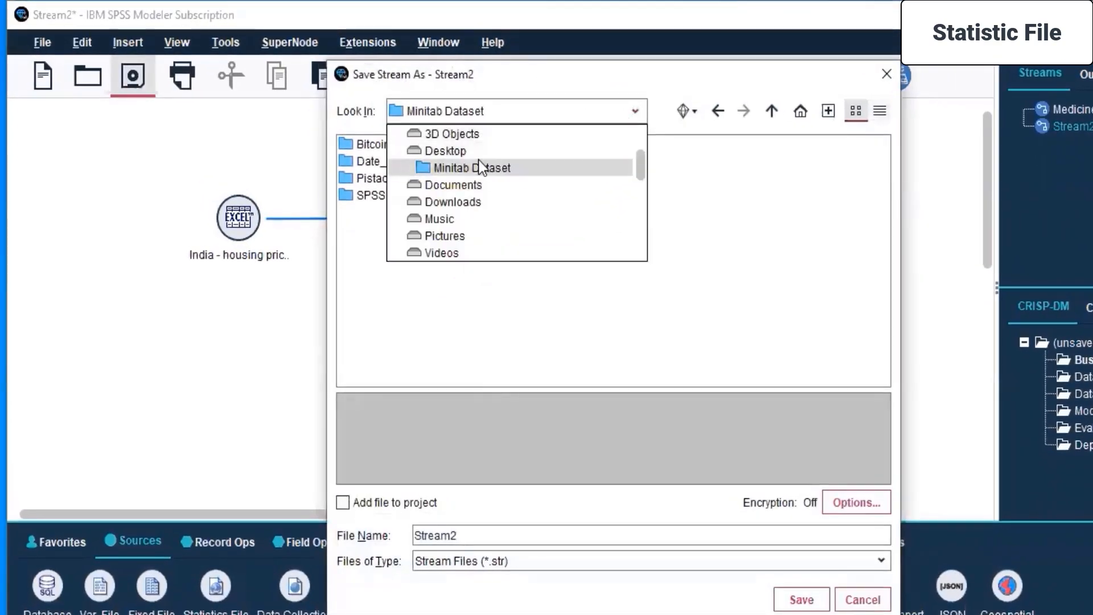
scroll(483, 185, "up", 1)
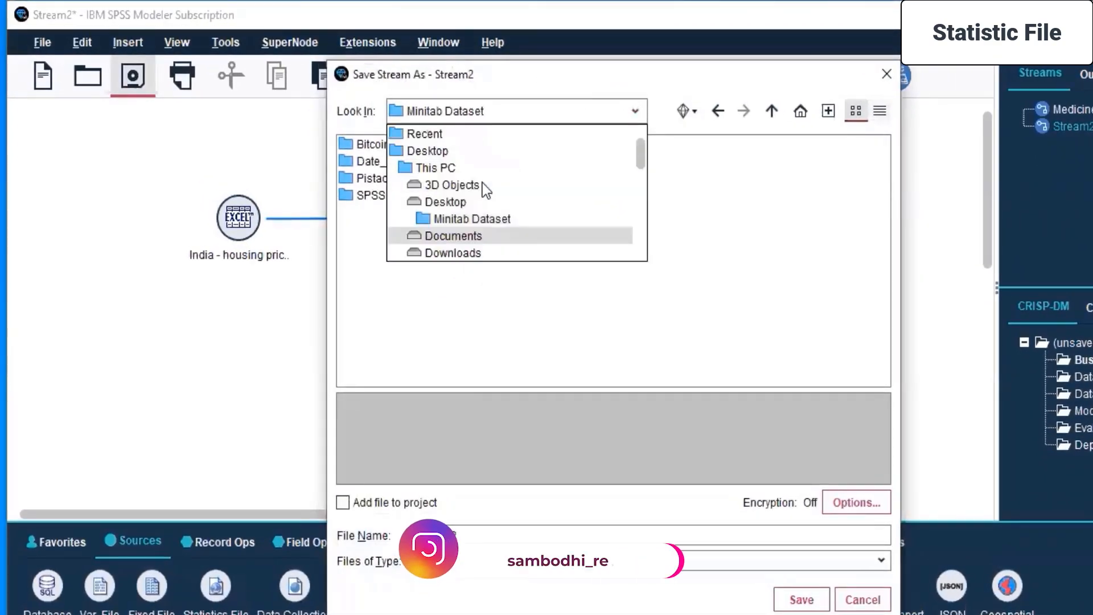
left_click(454, 201)
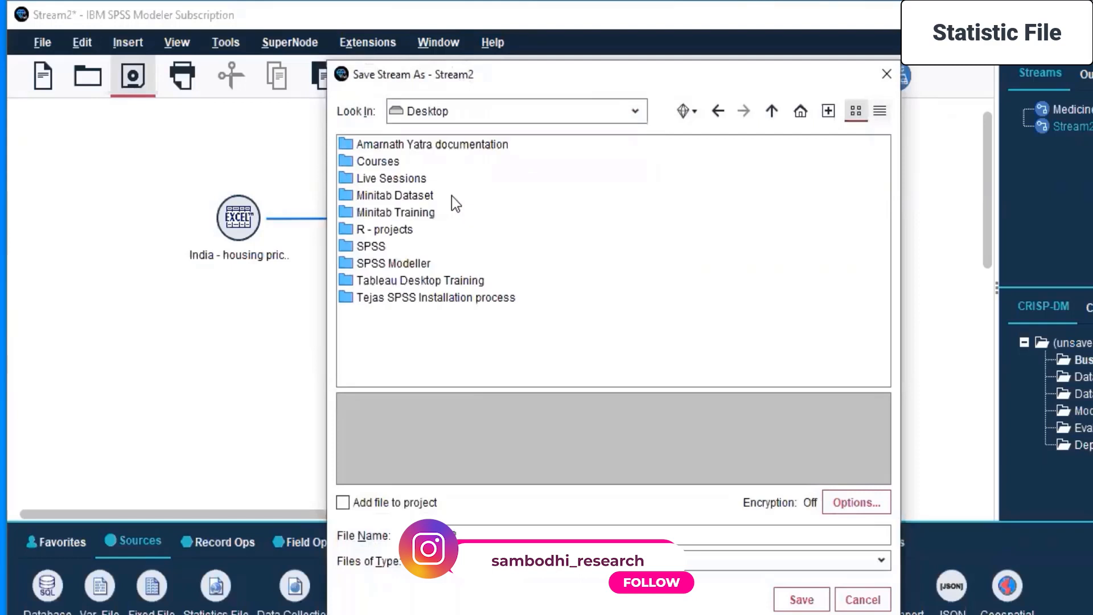
left_click(368, 182)
double_click(368, 183)
double_click(367, 245)
double_click(374, 178)
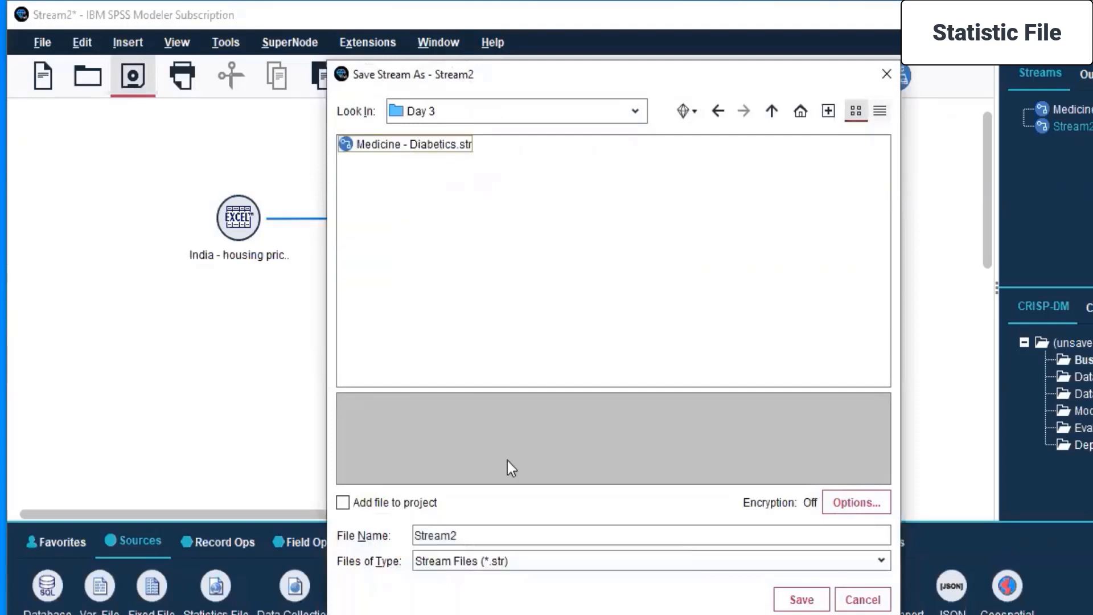
Name the stream file Housing price index and save it in the Day 3 folder.
left_click(498, 536)
double_click(498, 536)
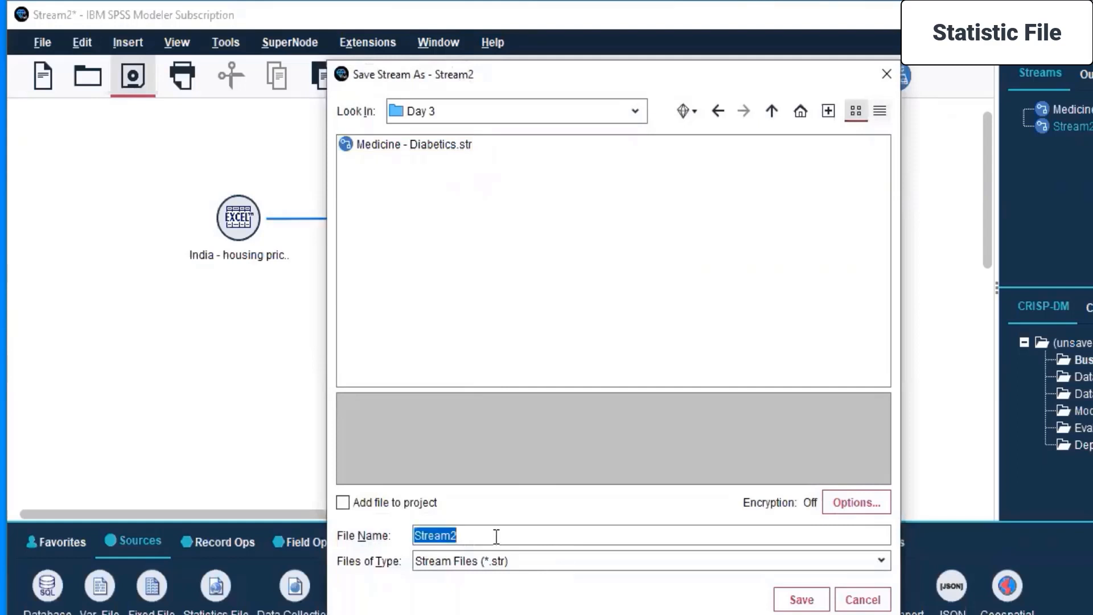
type("Housing pri")
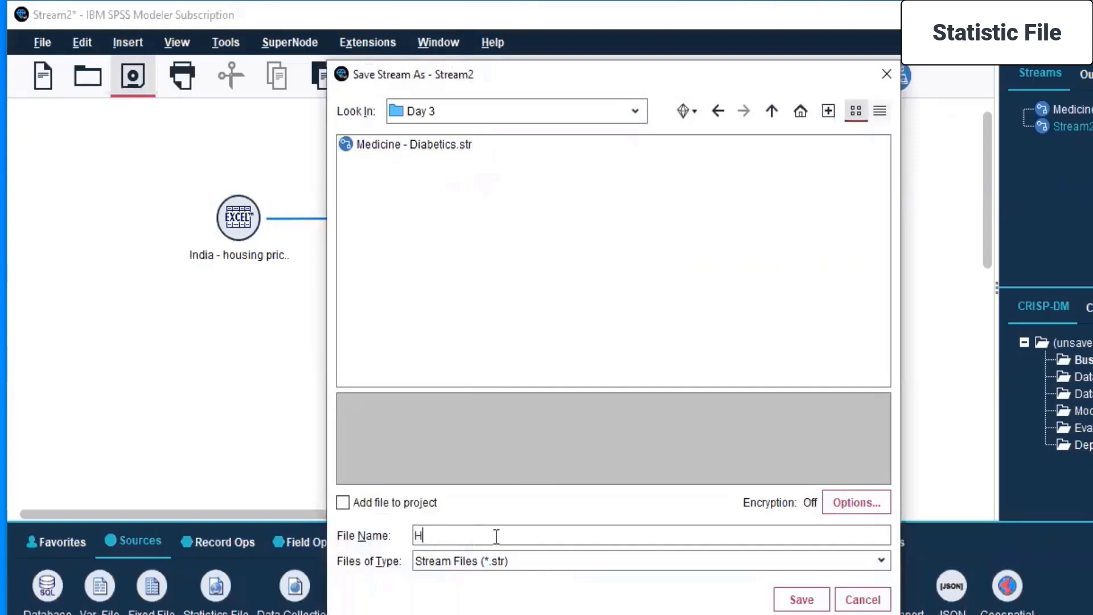
type("ce index")
left_click(801, 601)
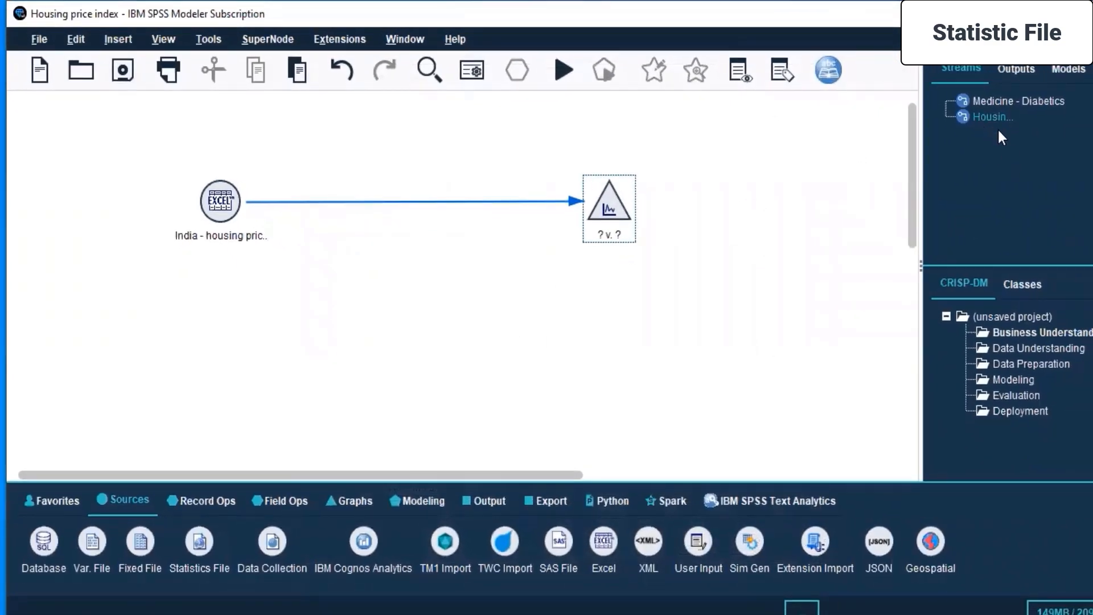
Switch back and forth between the Medicine - Diabetics and Housing price index streams, ending on Housing price index.
left_click(996, 96)
left_click(993, 117)
left_click(994, 97)
left_click(994, 117)
Examine the session's lists of streams, outputs and models, ending on the models.
left_click(968, 71)
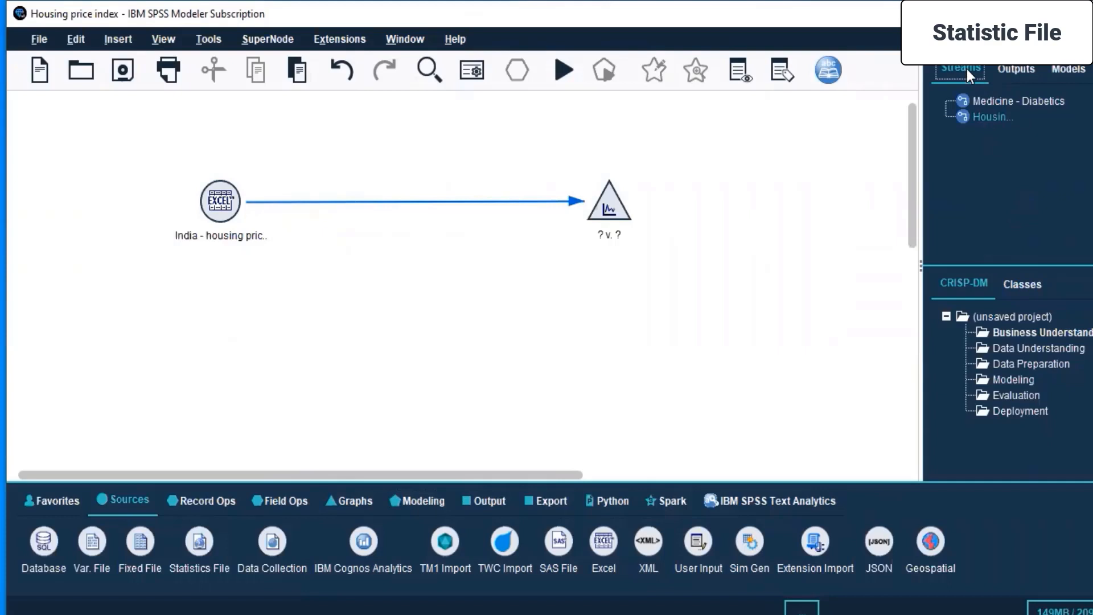
left_click(1015, 68)
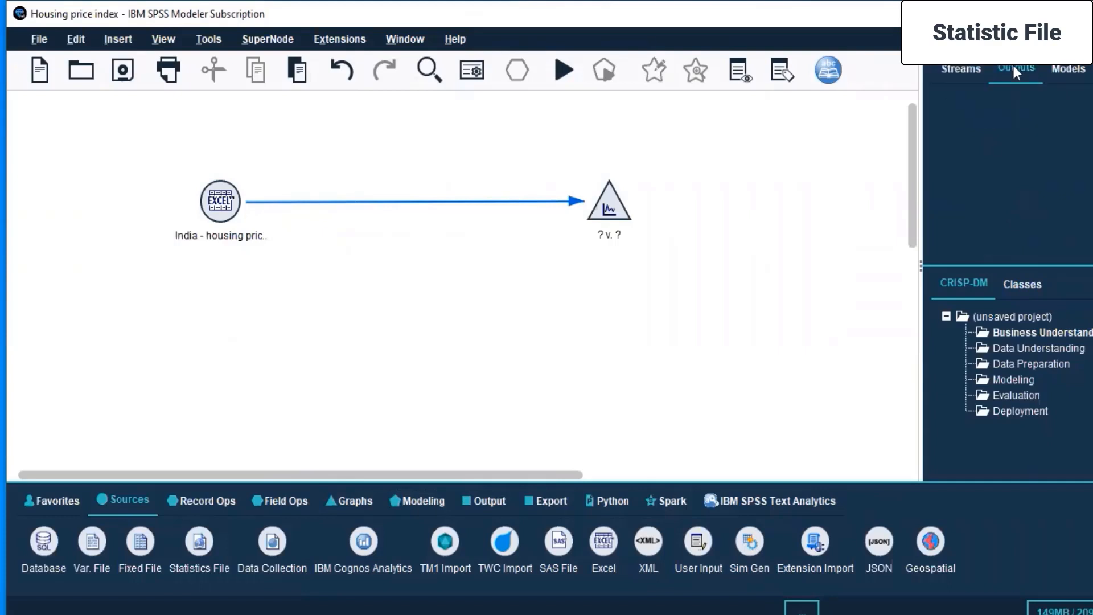
left_click(955, 68)
left_click(1070, 69)
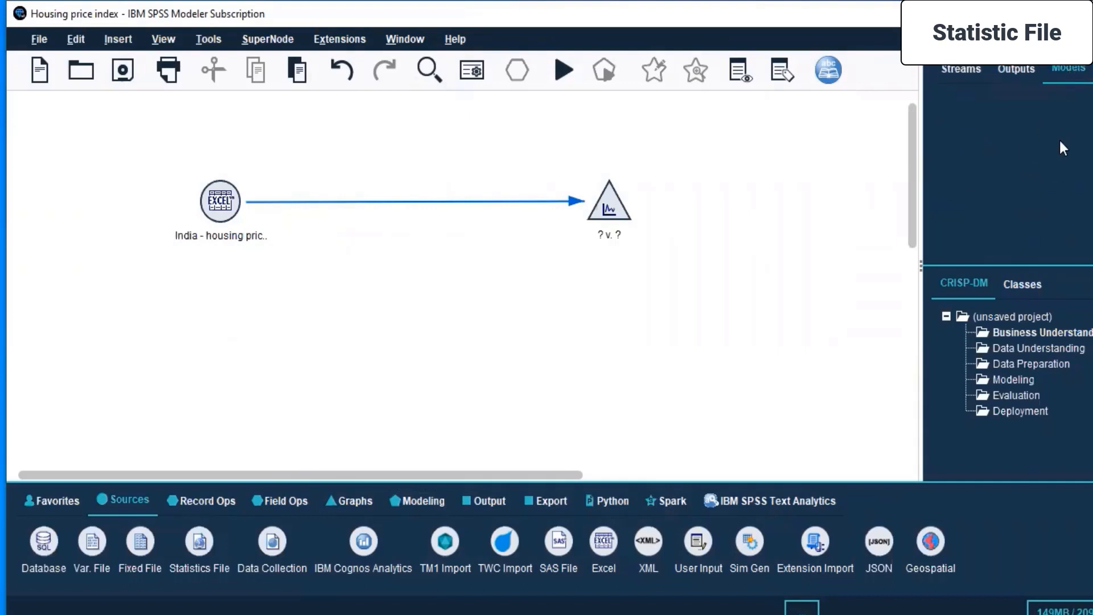